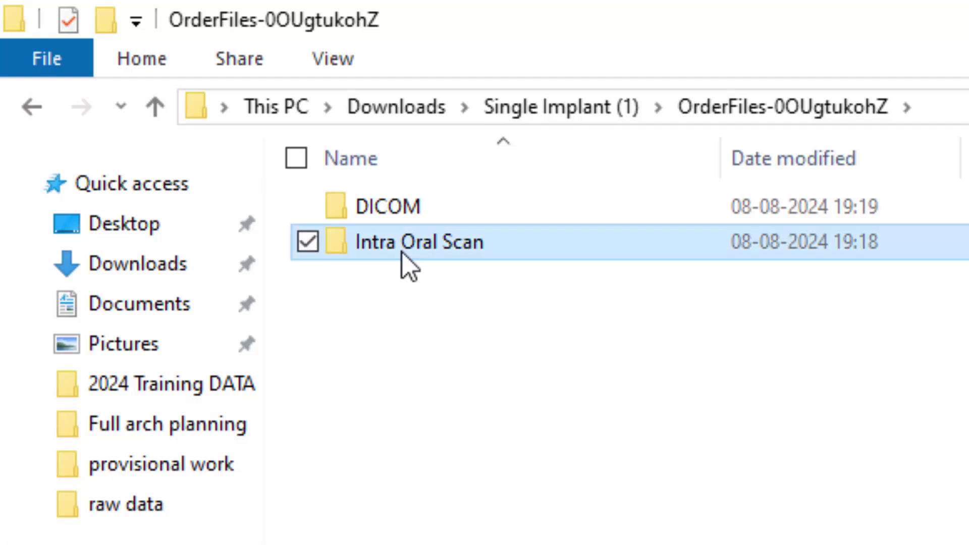
Check the contents of the DICOM folder and return to the order files folder.
{"action": "left_click", "coordinate": [157, 107]}
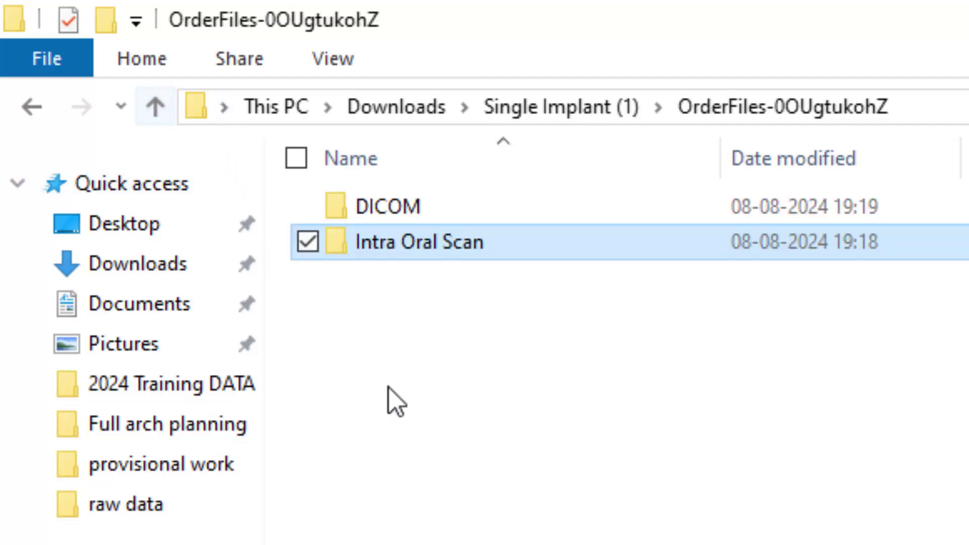
{"action": "double_click", "coordinate": [386, 208]}
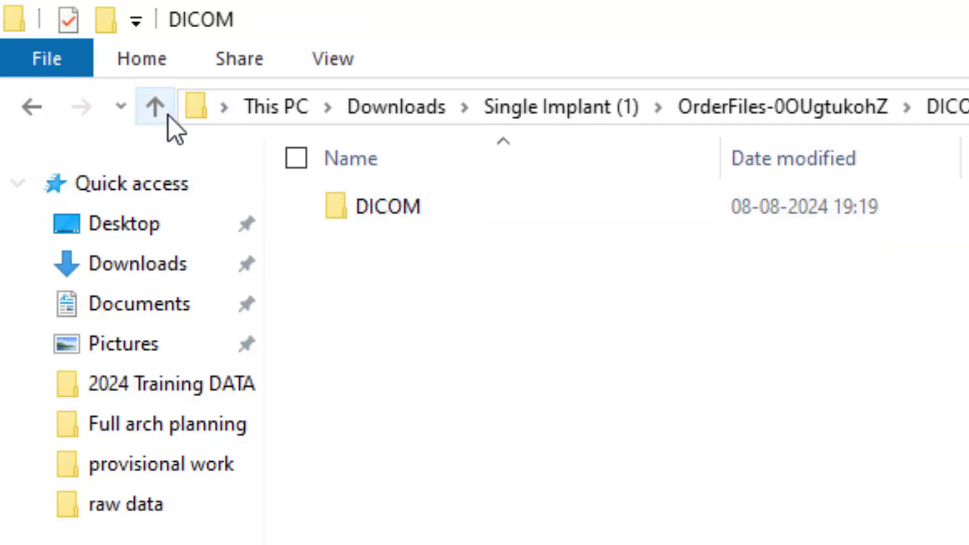
{"action": "left_click", "coordinate": [155, 107]}
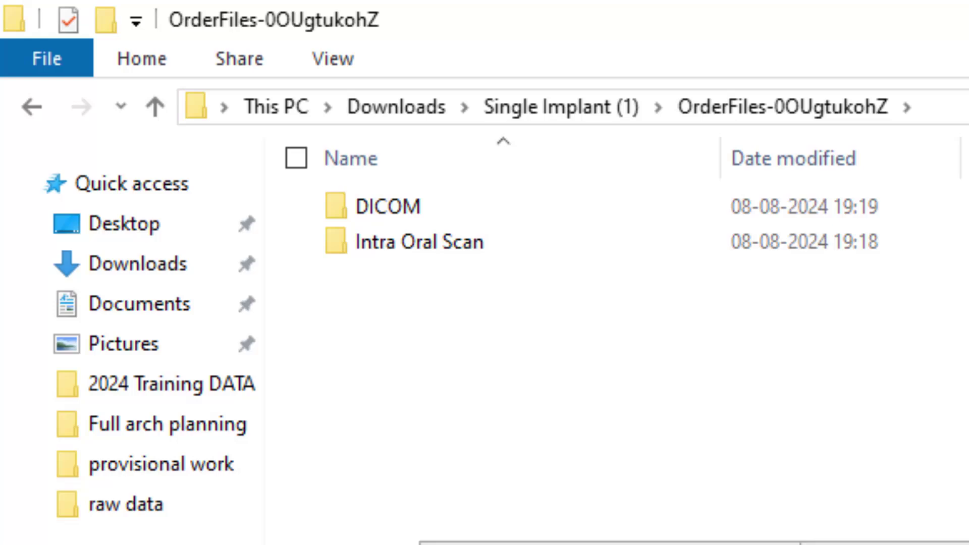
Display the DICOM and Intra Oral Scan folders as large icons.
{"action": "right_click", "coordinate": [419, 544]}
{"action": "mouse_move", "coordinate": [501, 544]}
{"action": "left_click", "coordinate": [939, 544]}
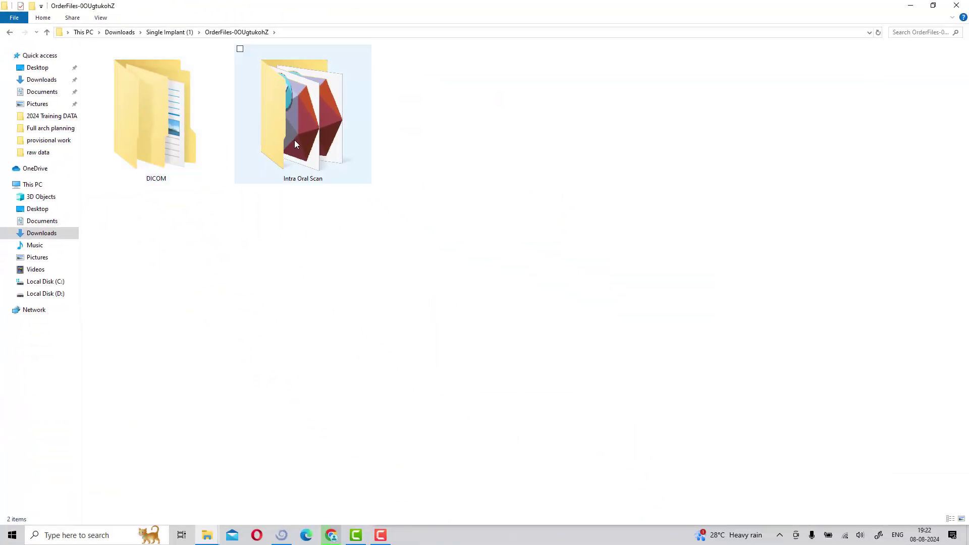
{"action": "left_click", "coordinate": [286, 539]}
{"action": "left_click_drag", "start_coordinate": [859, 12], "coordinate": [516, 49]}
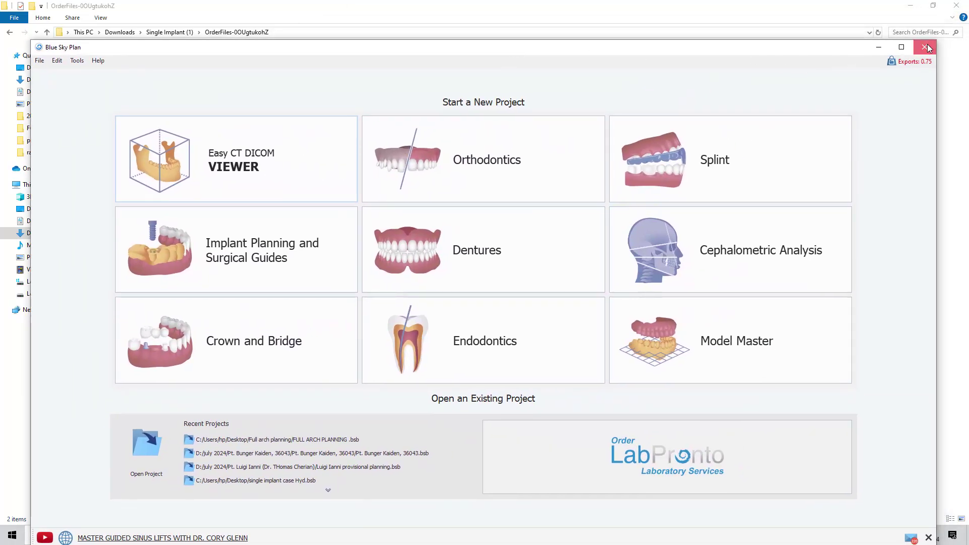
{"action": "left_click", "coordinate": [929, 48]}
Search Windows for "blue" and launch Blue Sky Plan 4.
{"action": "left_click", "coordinate": [72, 536]}
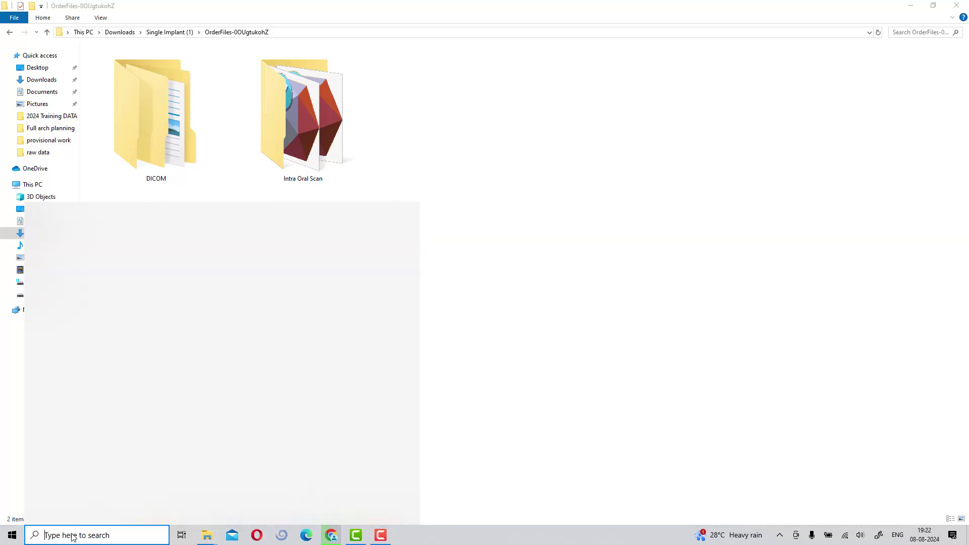
{"action": "type", "text": "lues"}
{"action": "double_click", "coordinate": [80, 540]}
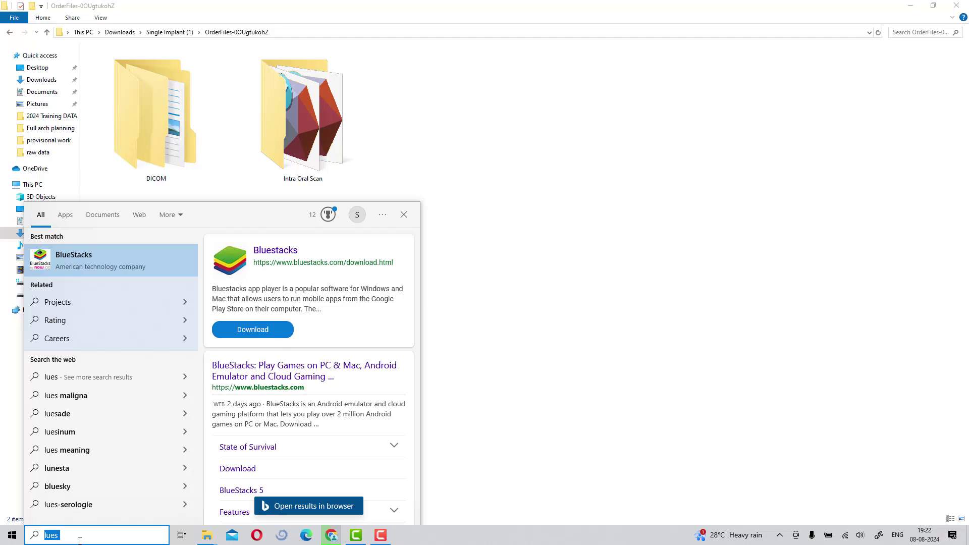
{"action": "key", "text": "BackSpace"}
{"action": "key", "text": "BackSpace"}
{"action": "key", "text": "BackSpace"}
{"action": "key", "text": "BackSpace"}
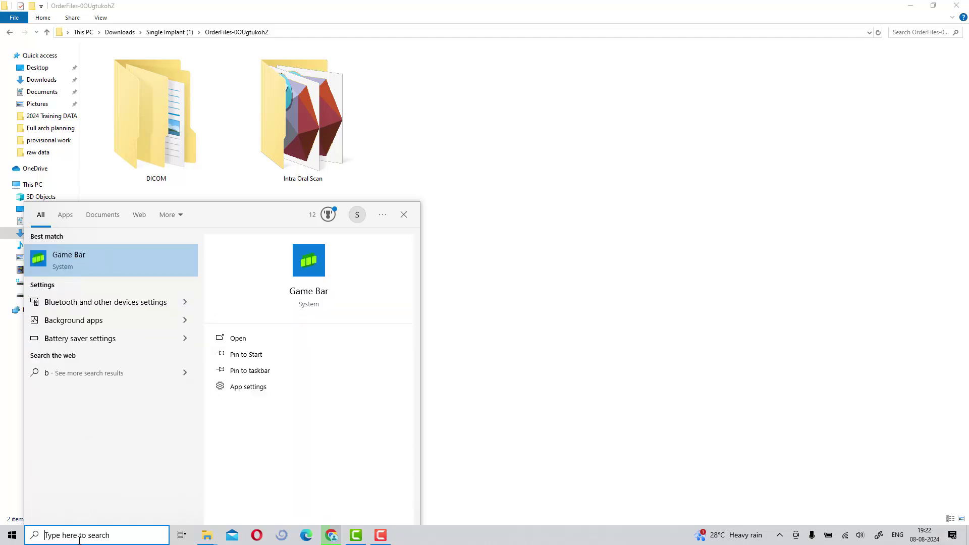
{"action": "type", "text": "blue"}
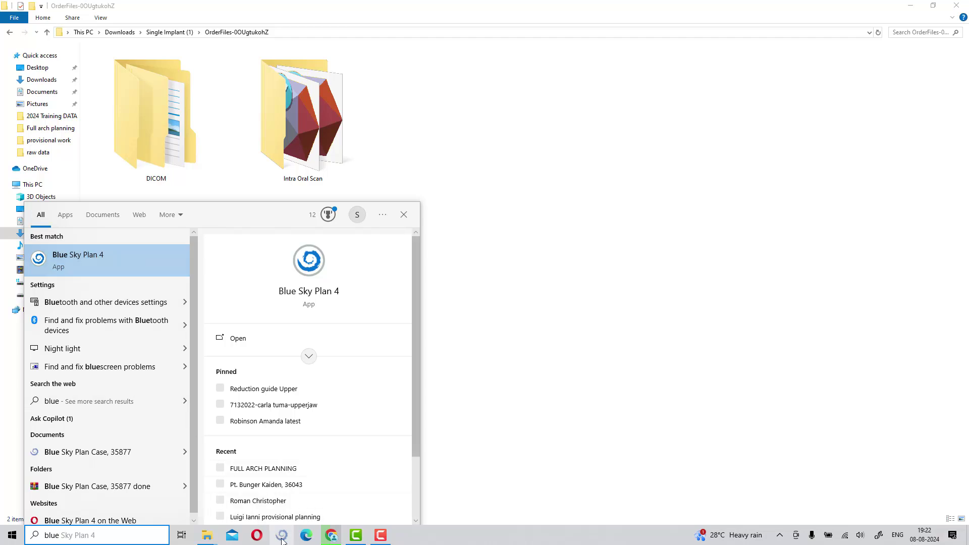
{"action": "left_click", "coordinate": [113, 256]}
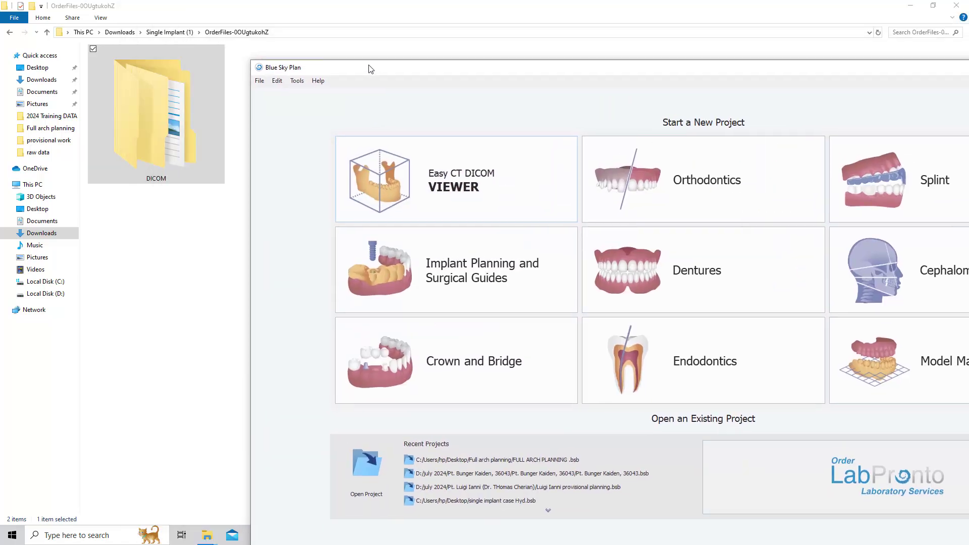
Load the DICOM folder into Blue Sky Plan with Medium quality subsampling and Fix erroneous data enabled.
{"action": "left_click", "coordinate": [161, 135]}
{"action": "left_click_drag", "start_coordinate": [162, 136], "coordinate": [475, 292]}
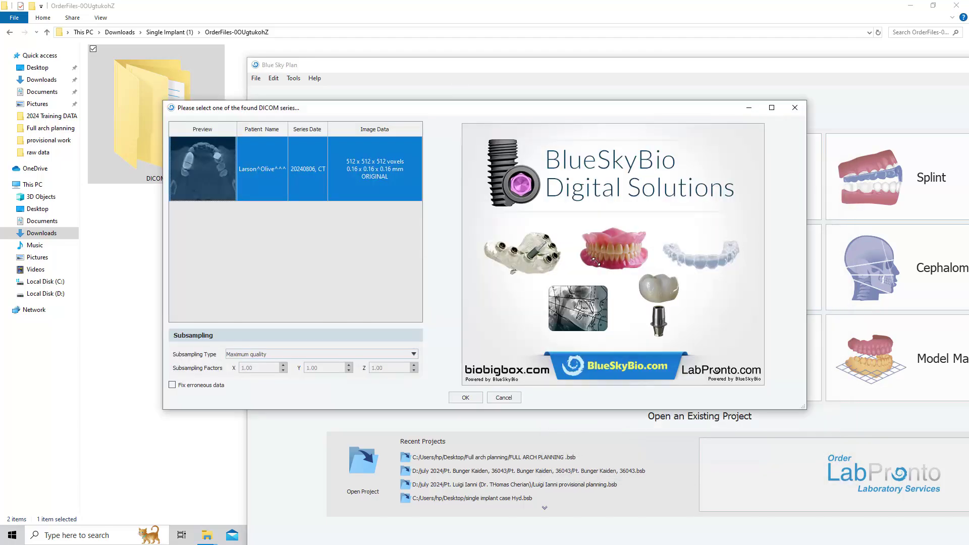
{"action": "left_click", "coordinate": [259, 357]}
{"action": "left_click", "coordinate": [276, 374]}
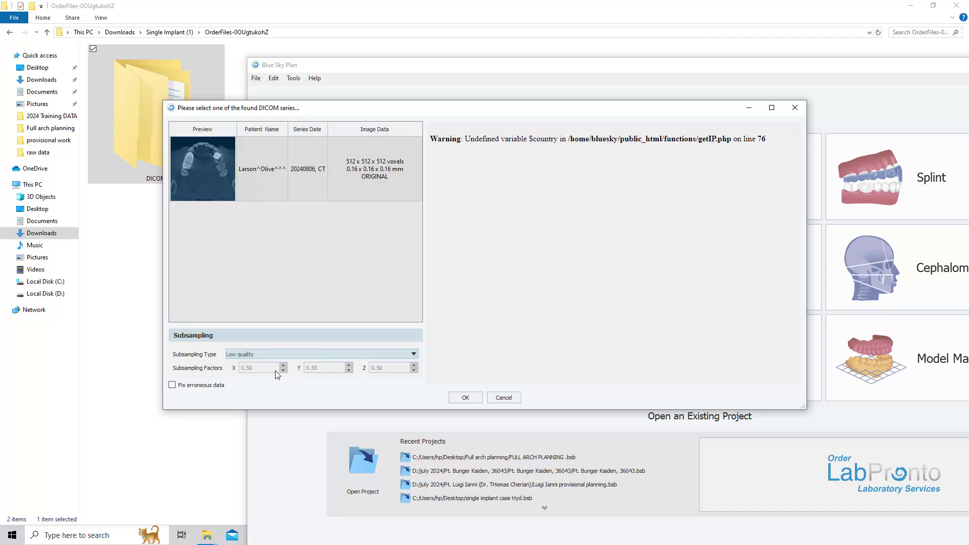
{"action": "left_click", "coordinate": [268, 356]}
{"action": "left_click", "coordinate": [259, 355]}
{"action": "left_click", "coordinate": [259, 356]}
{"action": "left_click", "coordinate": [261, 369]}
{"action": "left_click", "coordinate": [172, 385]}
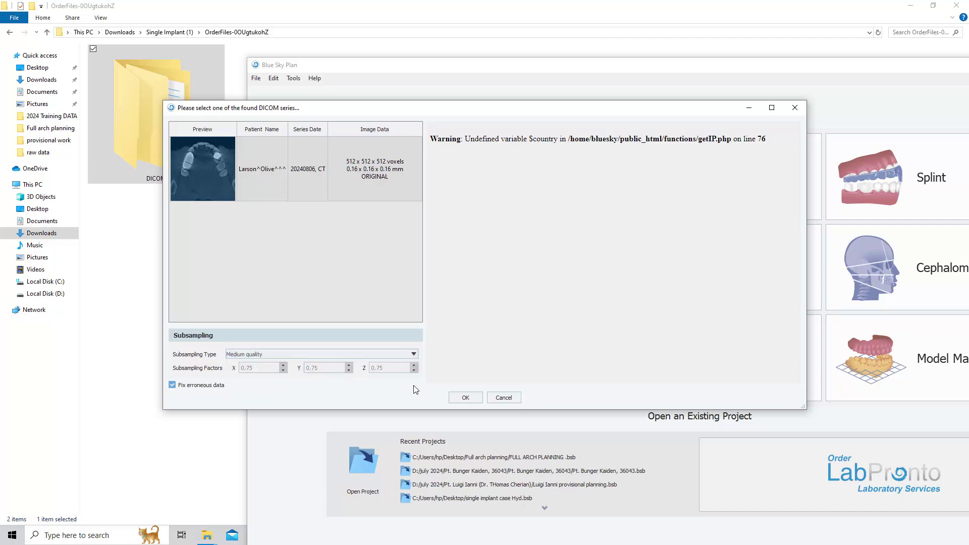
{"action": "left_click", "coordinate": [479, 401]}
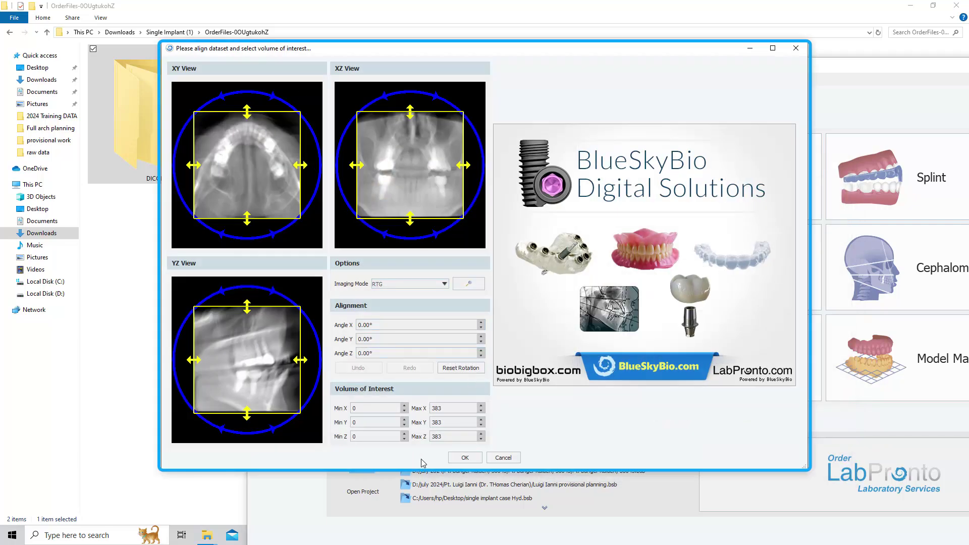
Accept the default dataset alignment and volume of interest, and maximize the project window.
{"action": "left_click", "coordinate": [466, 457]}
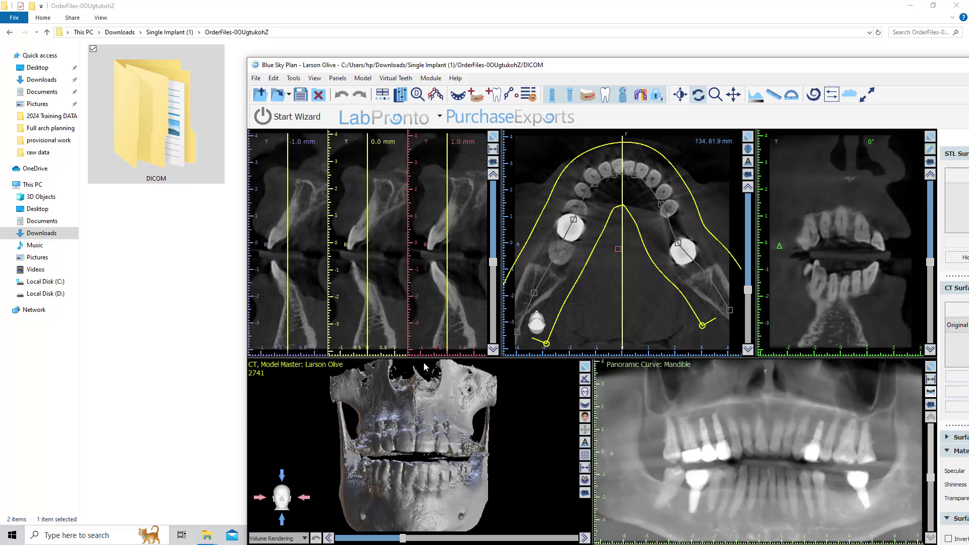
{"action": "double_click", "coordinate": [630, 65]}
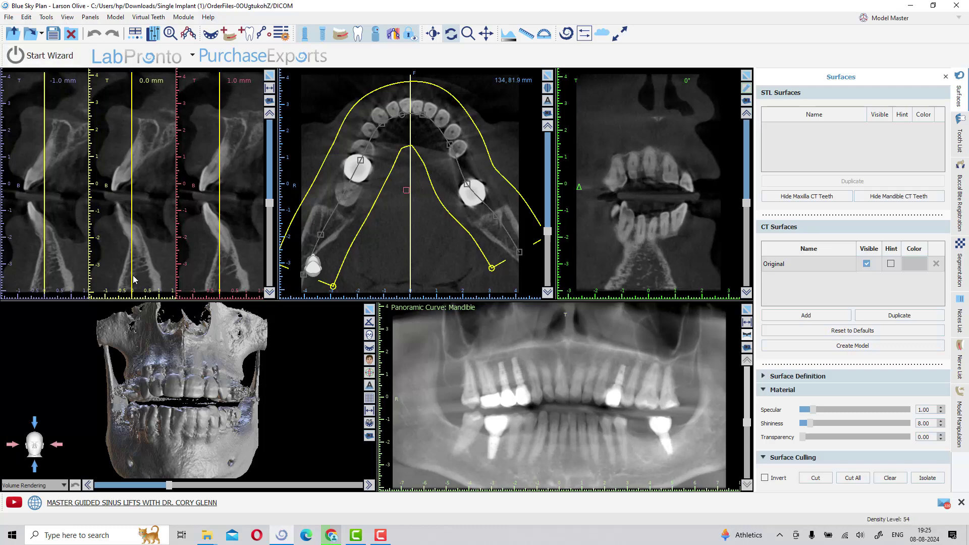
Examine the CT scan in the 3D rendering, panoramic, axial and cross-sectional views.
{"action": "scroll", "coordinate": [299, 371], "scroll_direction": "up", "scroll_amount": 3}
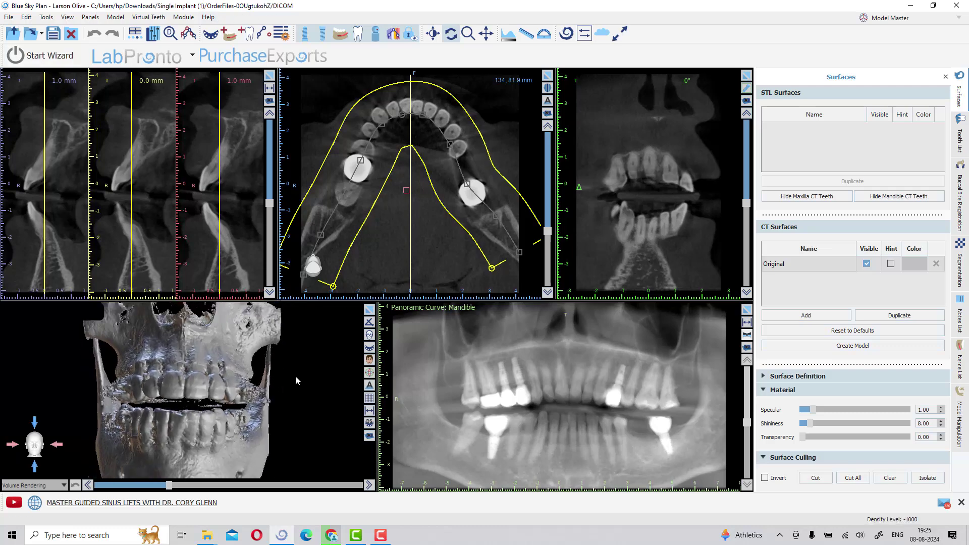
{"action": "left_click_drag", "start_coordinate": [291, 376], "coordinate": [292, 382]}
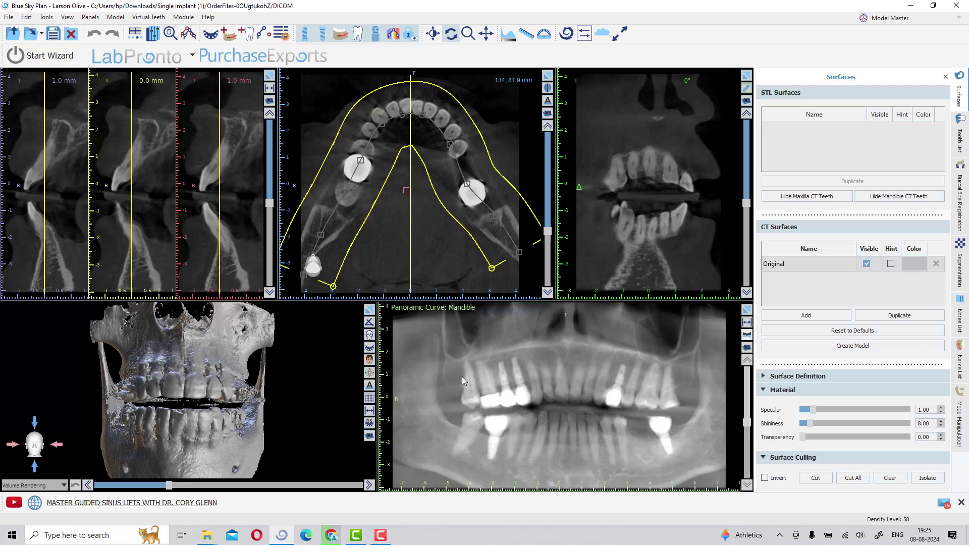
{"action": "scroll", "coordinate": [463, 381], "scroll_direction": "up", "scroll_amount": 3}
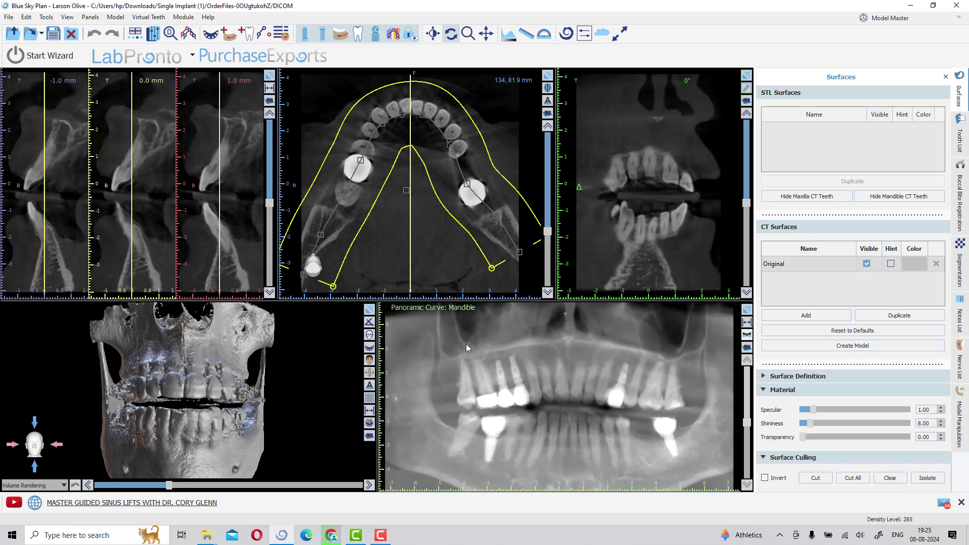
{"action": "scroll", "coordinate": [444, 243], "scroll_direction": "up", "scroll_amount": 3}
{"action": "scroll", "coordinate": [165, 226], "scroll_direction": "up", "scroll_amount": 2}
{"action": "scroll", "coordinate": [655, 193], "scroll_direction": "up", "scroll_amount": 5}
{"action": "scroll", "coordinate": [656, 181], "scroll_direction": "down", "scroll_amount": 3}
{"action": "scroll", "coordinate": [663, 183], "scroll_direction": "up", "scroll_amount": 2}
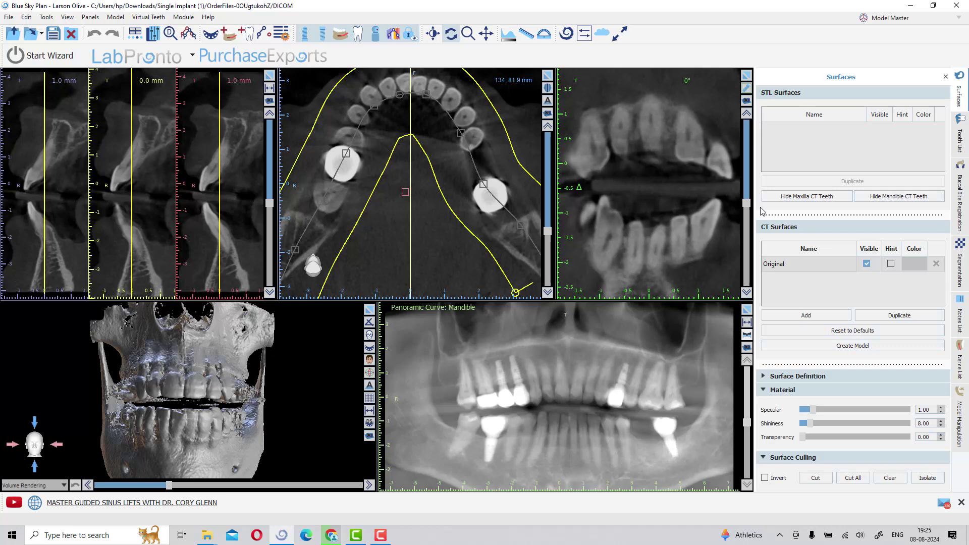
Look through the Tooth List, Buccal Bite Registration, Segmentation and Notes List tools, ending at Model Manipulation.
{"action": "left_click", "coordinate": [962, 134]}
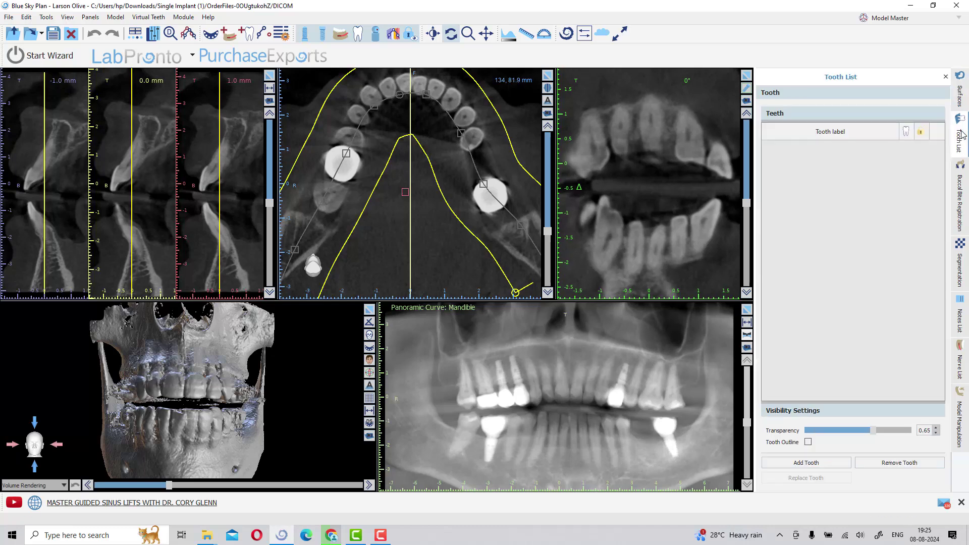
{"action": "left_click", "coordinate": [961, 181]}
{"action": "left_click", "coordinate": [965, 263]}
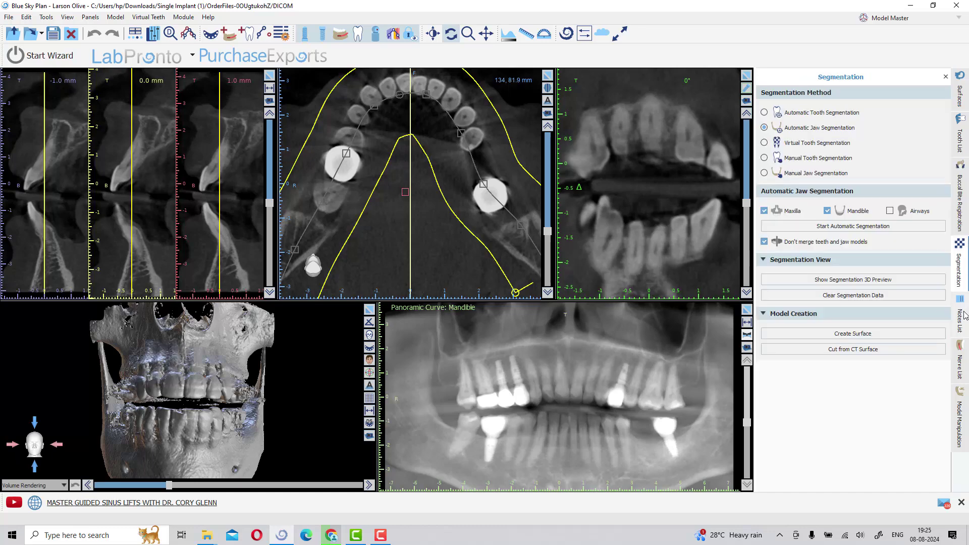
{"action": "left_click", "coordinate": [963, 318]}
{"action": "left_click", "coordinate": [954, 390]}
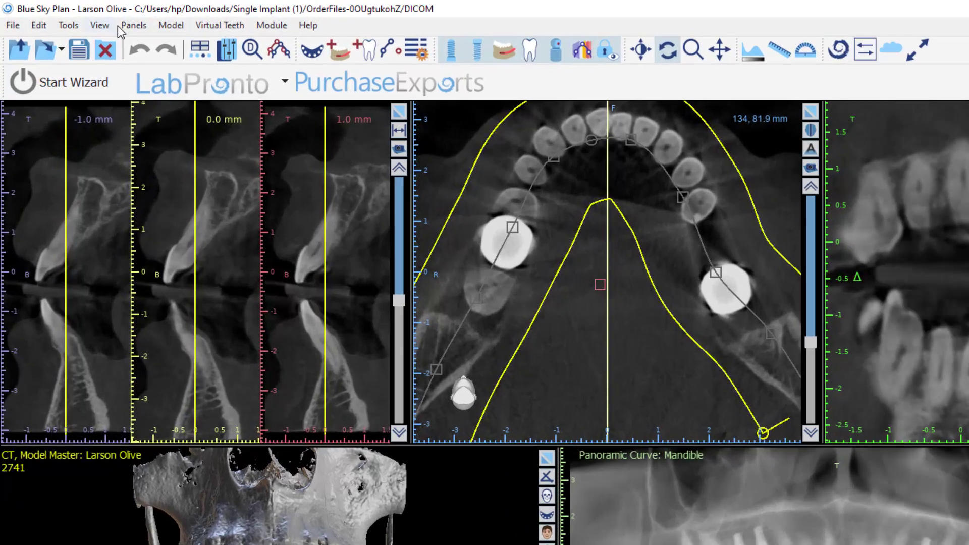
Review the available panels and planning modules, keeping Model Master as the active module.
{"action": "left_click", "coordinate": [90, 17]}
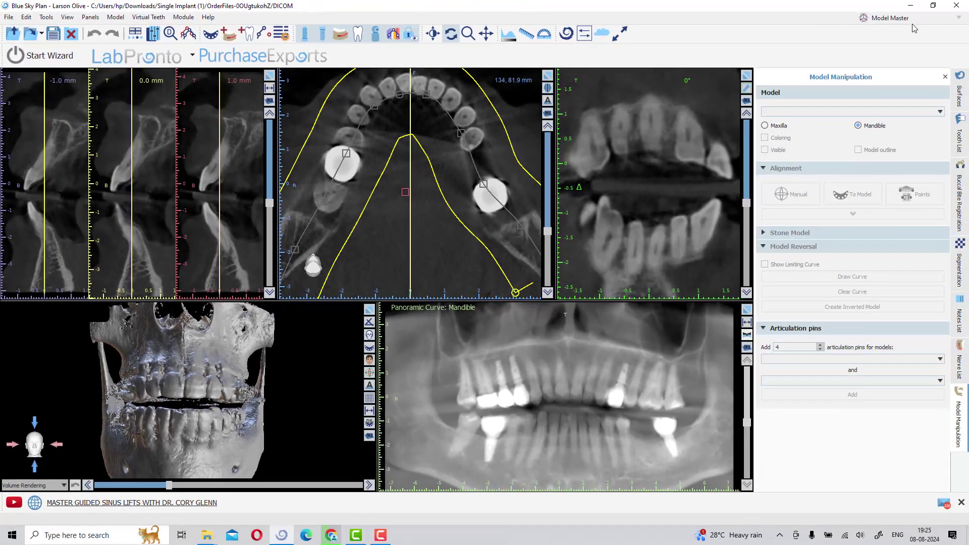
{"action": "left_click", "coordinate": [910, 20]}
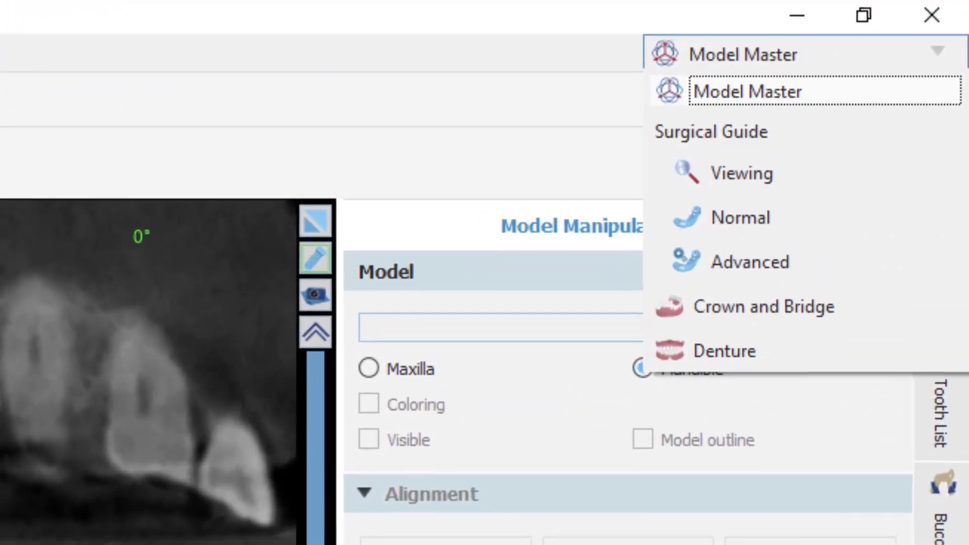
{"action": "left_click", "coordinate": [848, 47]}
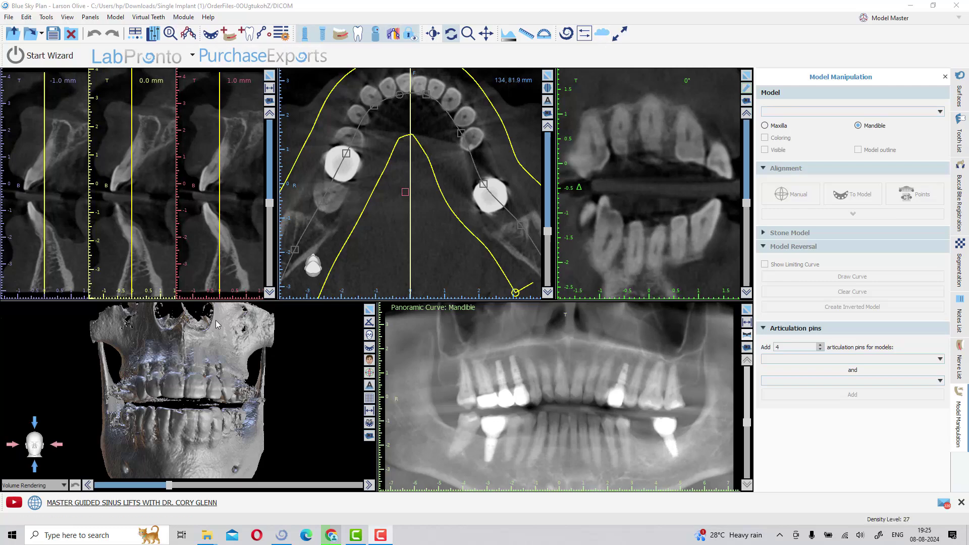
{"action": "scroll", "coordinate": [214, 332], "scroll_direction": "up", "scroll_amount": 1}
{"action": "scroll", "coordinate": [214, 332], "scroll_direction": "up", "scroll_amount": 1}
{"action": "scroll", "coordinate": [197, 364], "scroll_direction": "down", "scroll_amount": 1}
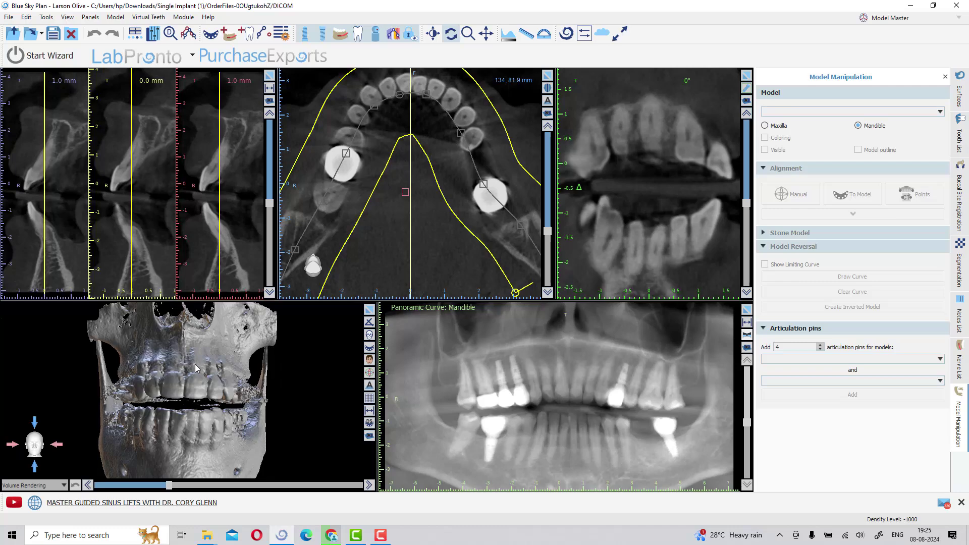
{"action": "scroll", "coordinate": [145, 369], "scroll_direction": "down", "scroll_amount": 3}
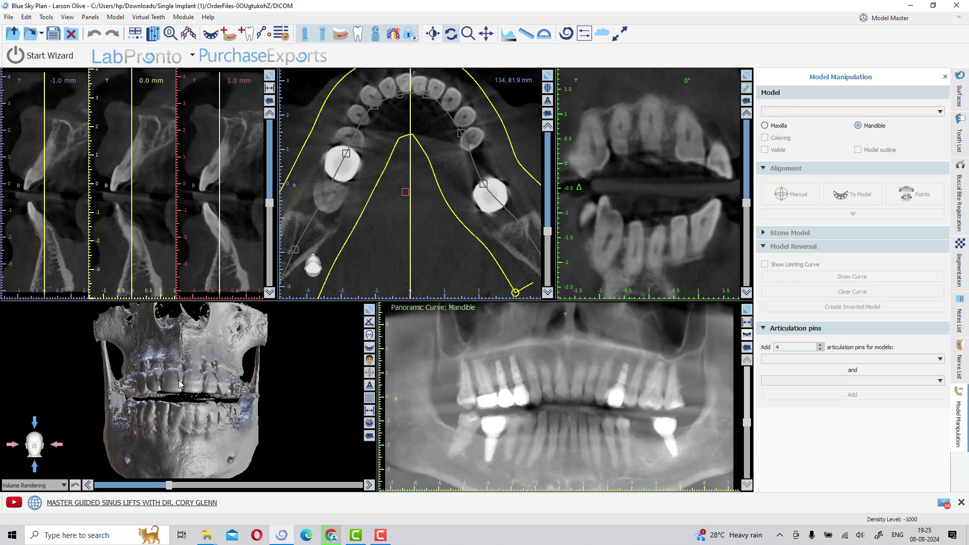
Switch to the order files folder in File Explorer, open Intra Oral Scan and show its scans as large icons.
{"action": "left_click", "coordinate": [207, 535]}
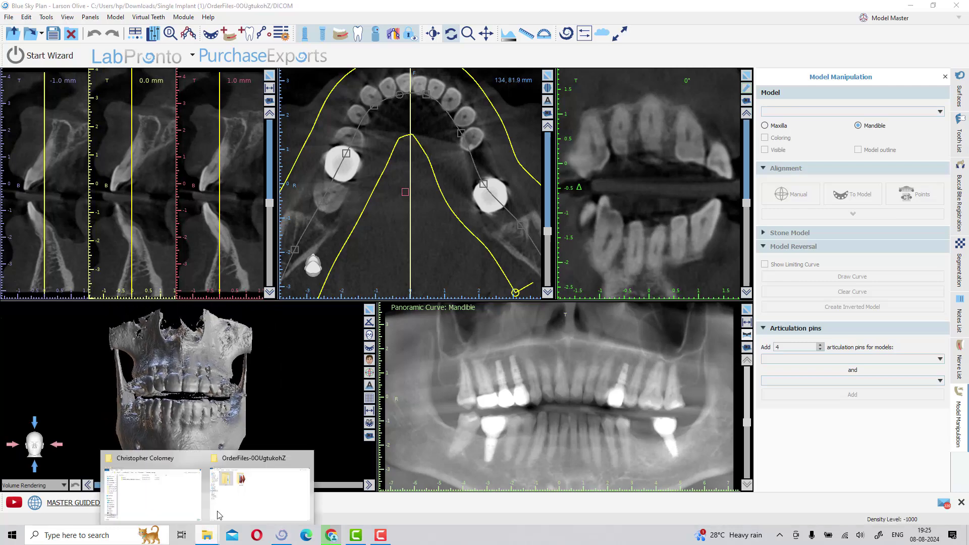
{"action": "left_click", "coordinate": [262, 476]}
{"action": "double_click", "coordinate": [309, 150]}
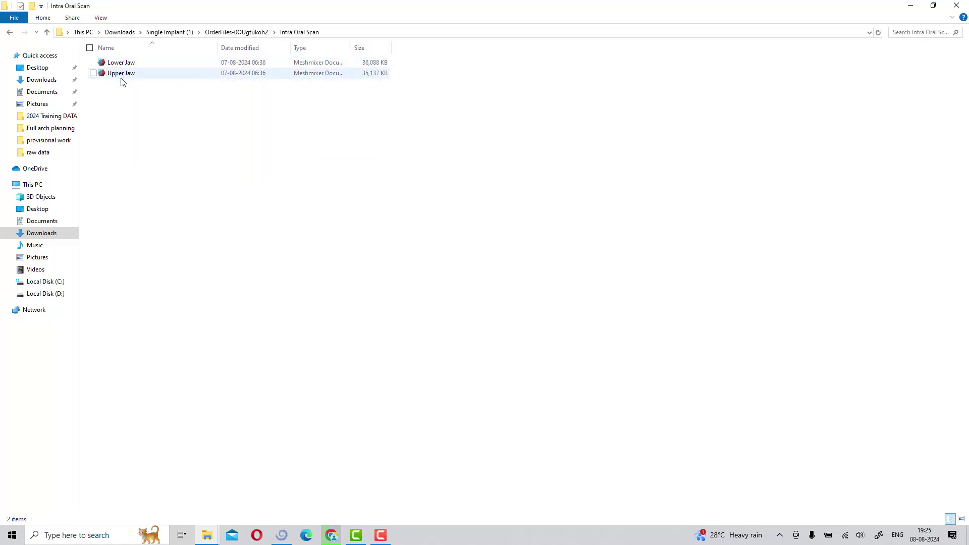
{"action": "right_click", "coordinate": [157, 127]}
{"action": "mouse_move", "coordinate": [126, 134]}
{"action": "left_click", "coordinate": [195, 132]}
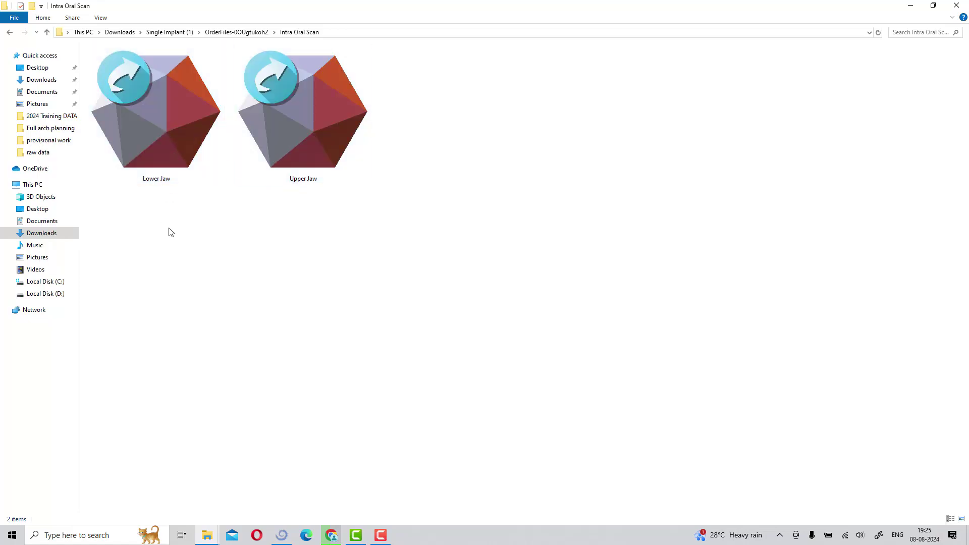
Import the Upper Jaw scan into the Blue Sky Plan project and run automatic alignment with it as the maxilla.
{"action": "left_click_drag", "start_coordinate": [299, 120], "coordinate": [329, 366]}
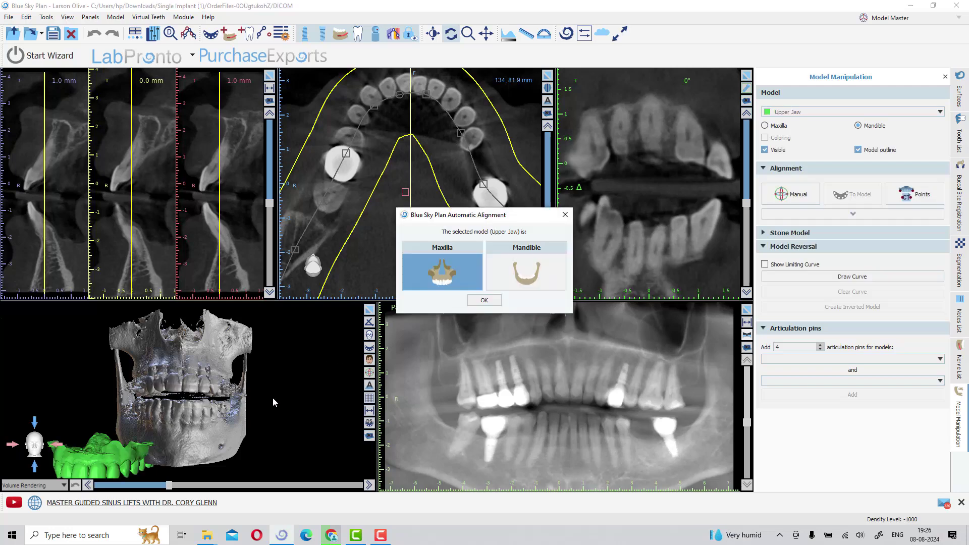
{"action": "left_click", "coordinate": [484, 301]}
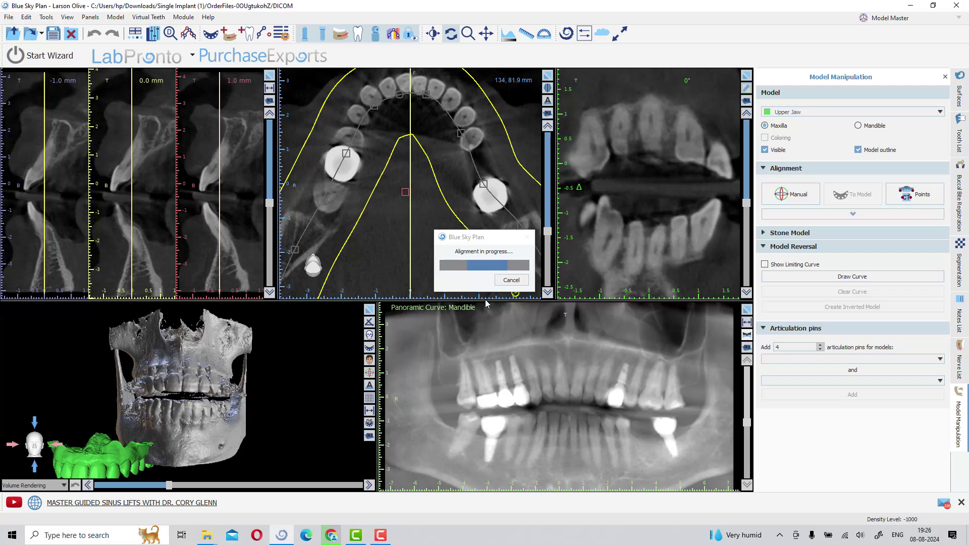
Inspect the upper jaw model's alignment with the CT skull in the enlarged 3D view from several angles.
{"action": "left_click", "coordinate": [369, 309]}
{"action": "left_click_drag", "start_coordinate": [192, 235], "coordinate": [253, 255]}
{"action": "left_click", "coordinate": [747, 79]}
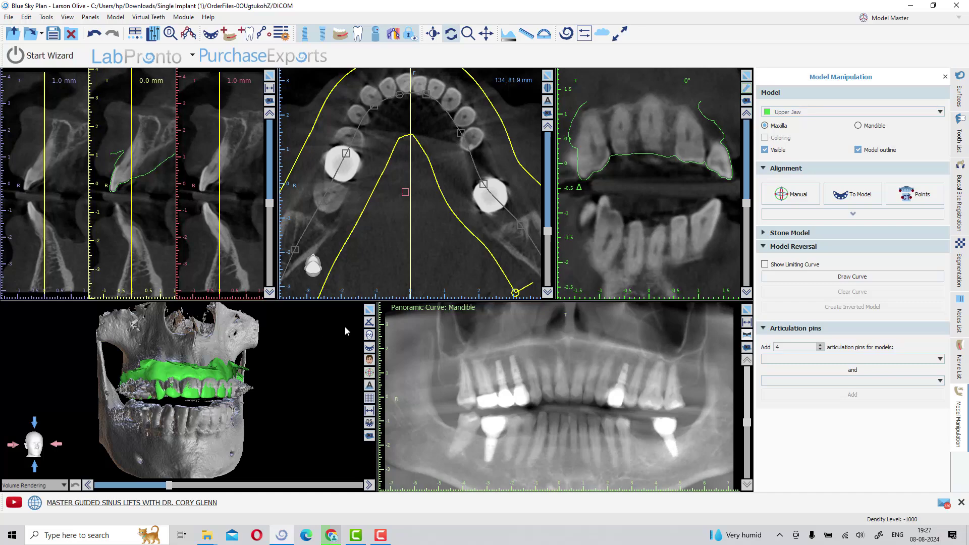
{"action": "left_click", "coordinate": [369, 309]}
{"action": "left_click_drag", "start_coordinate": [538, 173], "coordinate": [698, 99]}
{"action": "left_click", "coordinate": [747, 80]}
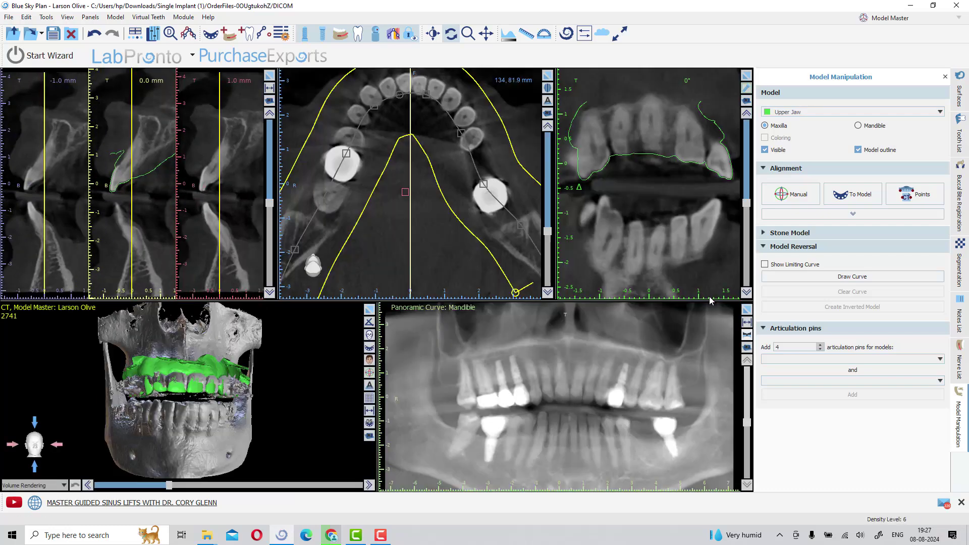
Inspect the panoramic view at full size and the upper jaw outline in the cross-sectional, axial and coronal-type slice views.
{"action": "left_click", "coordinate": [747, 309]}
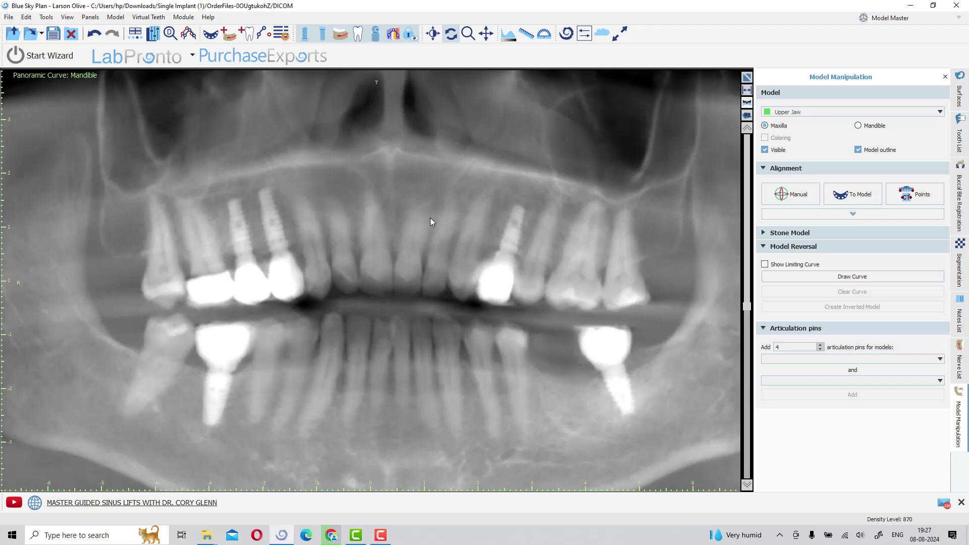
{"action": "scroll", "coordinate": [430, 217], "scroll_direction": "down", "scroll_amount": 3}
{"action": "scroll", "coordinate": [468, 344], "scroll_direction": "up", "scroll_amount": 1}
{"action": "scroll", "coordinate": [452, 222], "scroll_direction": "up", "scroll_amount": 2}
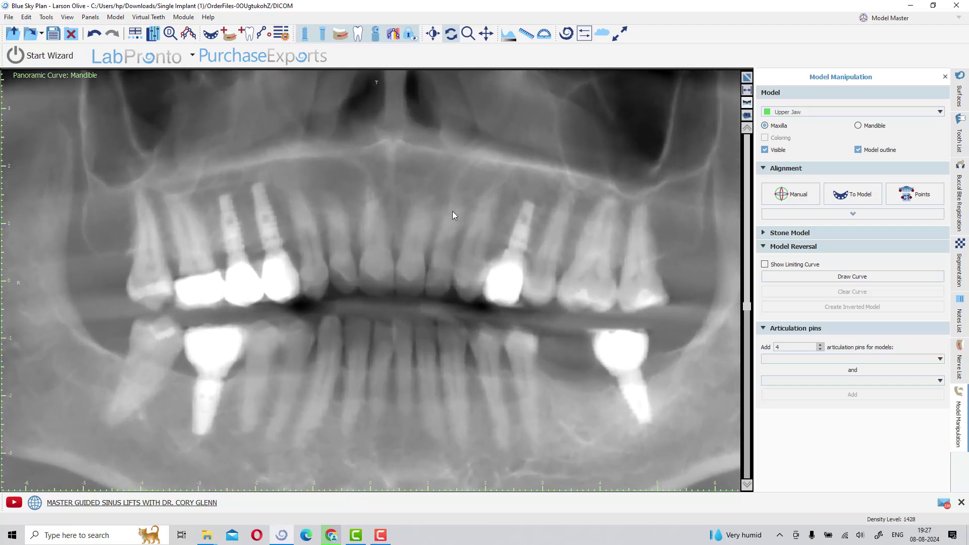
{"action": "double_click", "coordinate": [223, 343]}
{"action": "scroll", "coordinate": [224, 342], "scroll_direction": "down", "scroll_amount": 2}
{"action": "scroll", "coordinate": [212, 354], "scroll_direction": "up", "scroll_amount": 4}
{"action": "scroll", "coordinate": [146, 152], "scroll_direction": "down", "scroll_amount": 2}
{"action": "scroll", "coordinate": [144, 132], "scroll_direction": "up", "scroll_amount": 3}
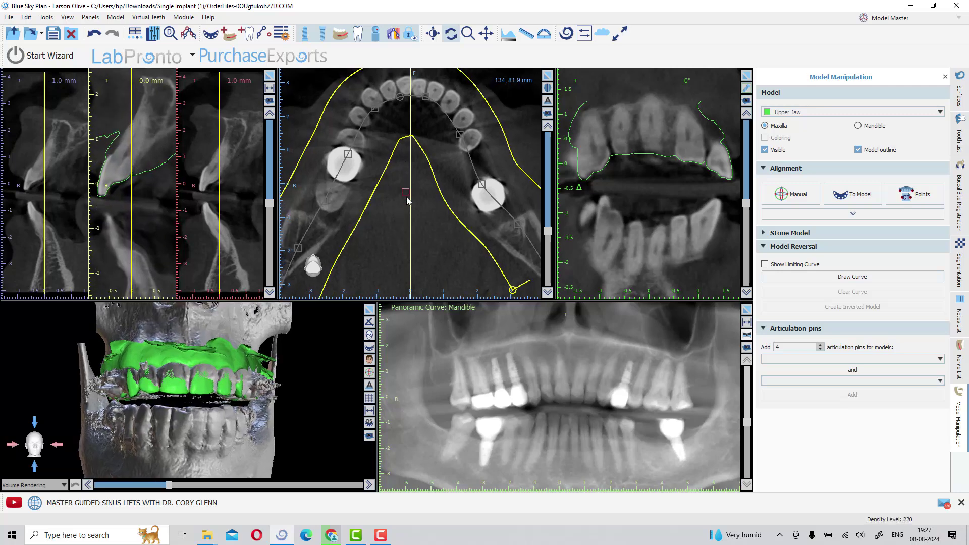
{"action": "scroll", "coordinate": [404, 212], "scroll_direction": "down", "scroll_amount": 2}
{"action": "scroll", "coordinate": [409, 174], "scroll_direction": "up", "scroll_amount": 3}
{"action": "scroll", "coordinate": [625, 205], "scroll_direction": "down", "scroll_amount": 2}
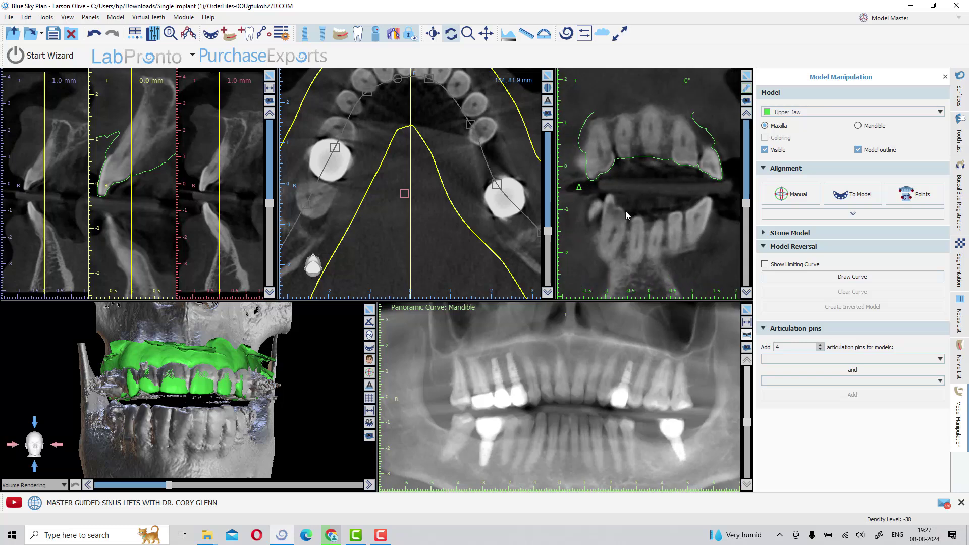
{"action": "scroll", "coordinate": [614, 171], "scroll_direction": "up", "scroll_amount": 3}
{"action": "scroll", "coordinate": [615, 167], "scroll_direction": "down", "scroll_amount": 2}
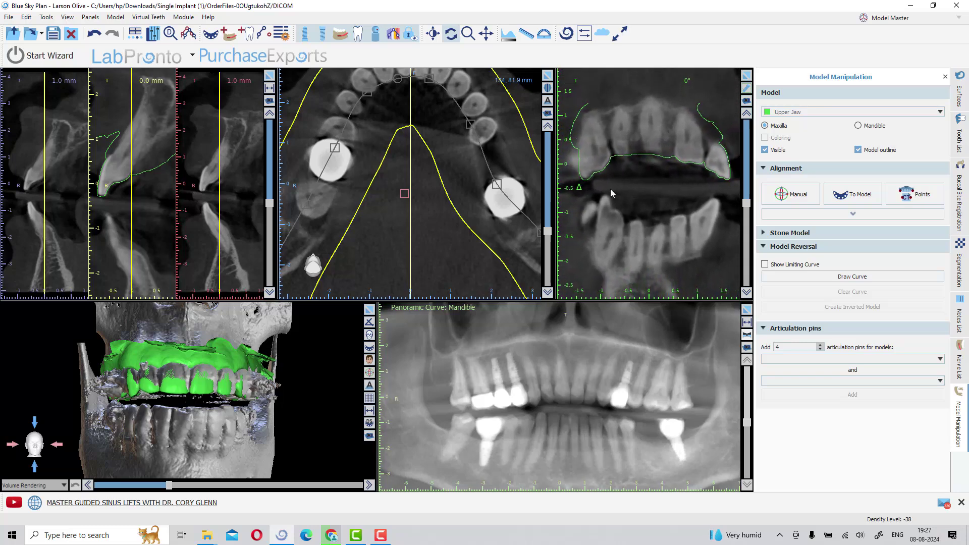
{"action": "scroll", "coordinate": [293, 366], "scroll_direction": "up", "scroll_amount": 1}
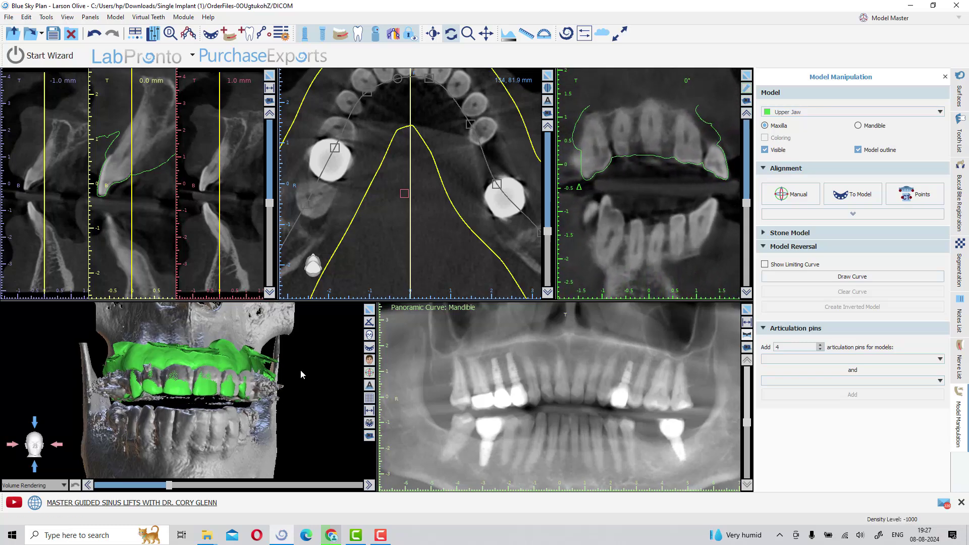
Hide the original CT surface and inspect the upper jaw model alone in the enlarged 3D view.
{"action": "left_click", "coordinate": [370, 309]}
{"action": "scroll", "coordinate": [332, 305], "scroll_direction": "down", "scroll_amount": 4}
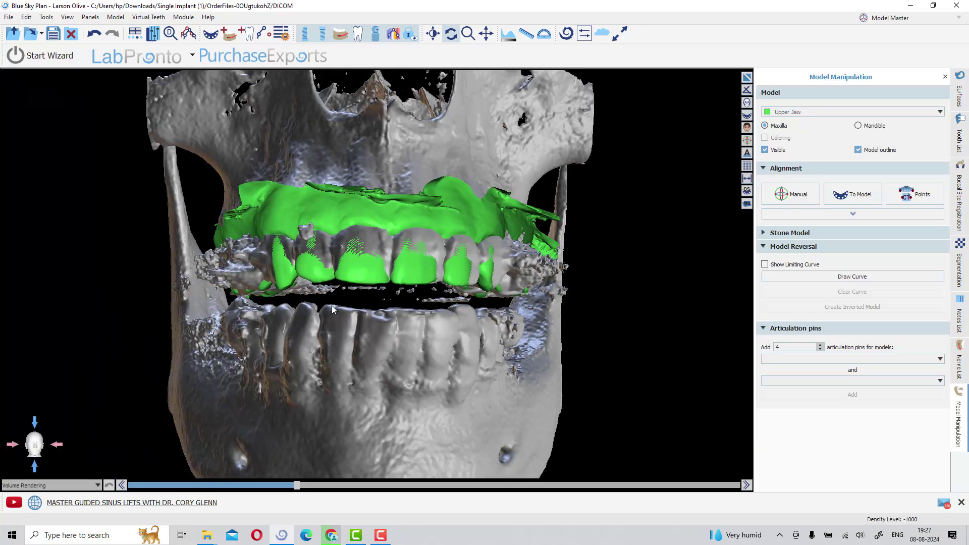
{"action": "left_click_drag", "start_coordinate": [344, 305], "coordinate": [510, 302]}
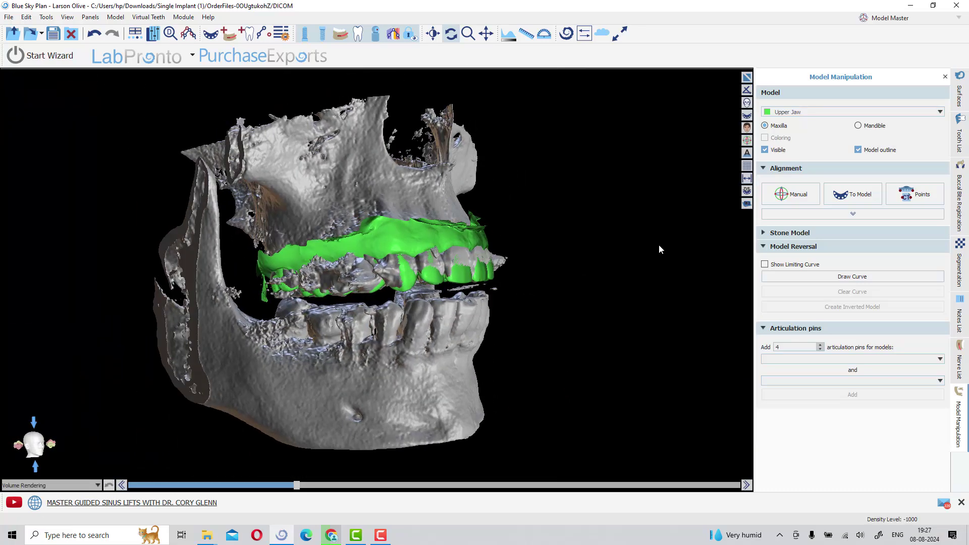
{"action": "left_click", "coordinate": [961, 98]}
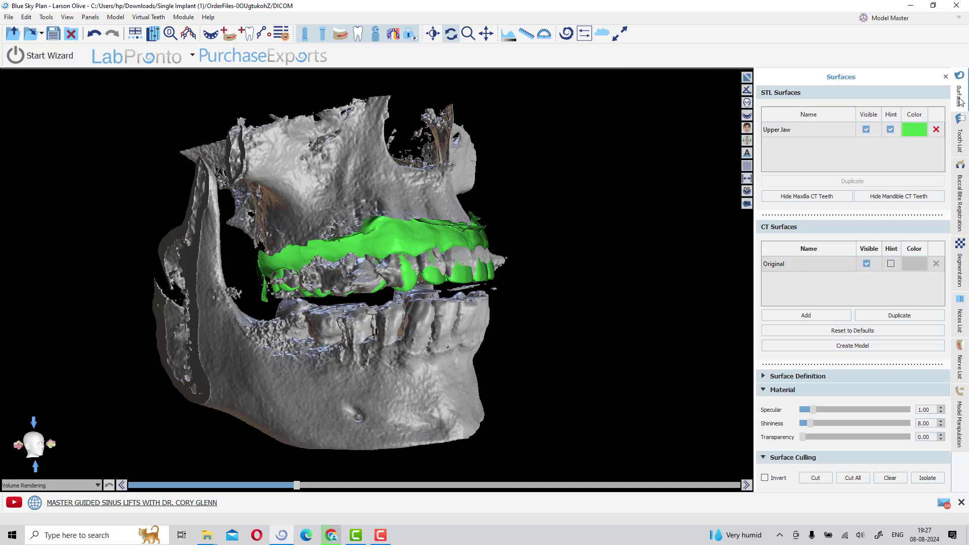
{"action": "left_click", "coordinate": [867, 264]}
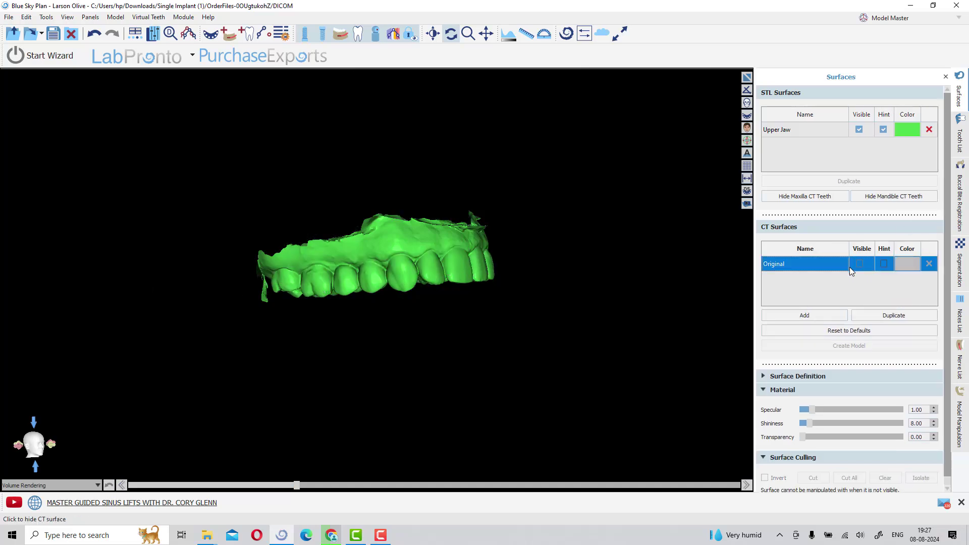
{"action": "left_click_drag", "start_coordinate": [582, 298], "coordinate": [474, 354]}
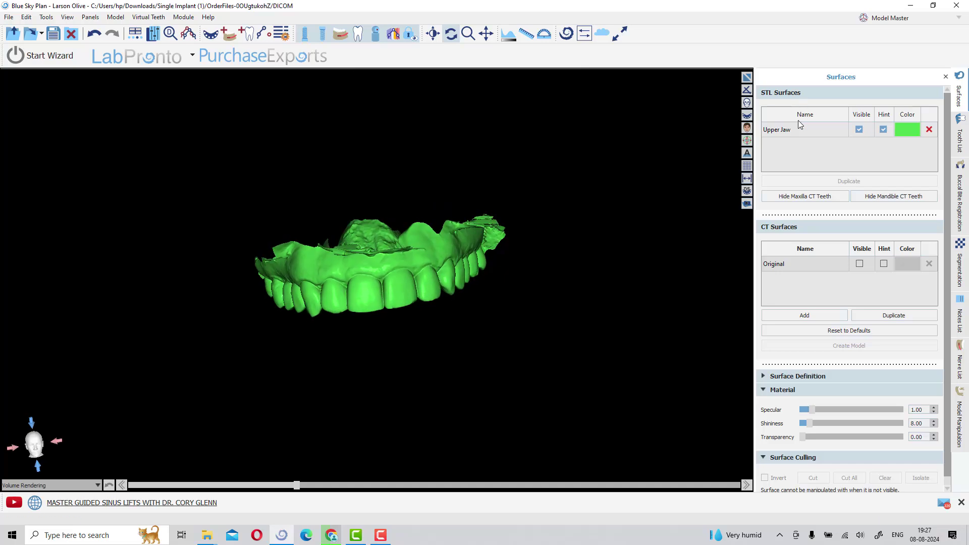
{"action": "left_click", "coordinate": [747, 77]}
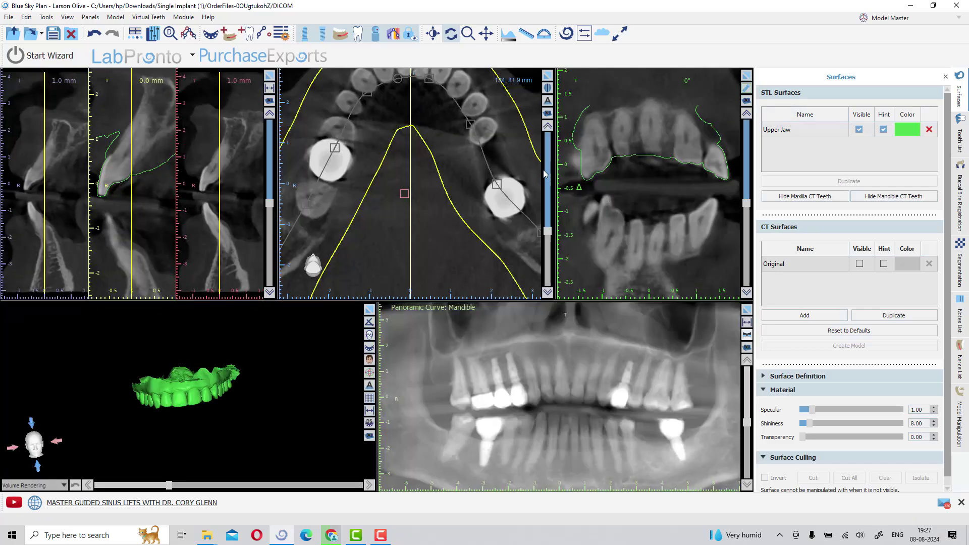
Hide the panoramic curve and check the Upper Jaw outline against the maxillary teeth in the enlarged axial view at slice 219.
{"action": "left_click", "coordinate": [548, 75]}
{"action": "left_click", "coordinate": [393, 33]}
{"action": "left_click", "coordinate": [864, 131]}
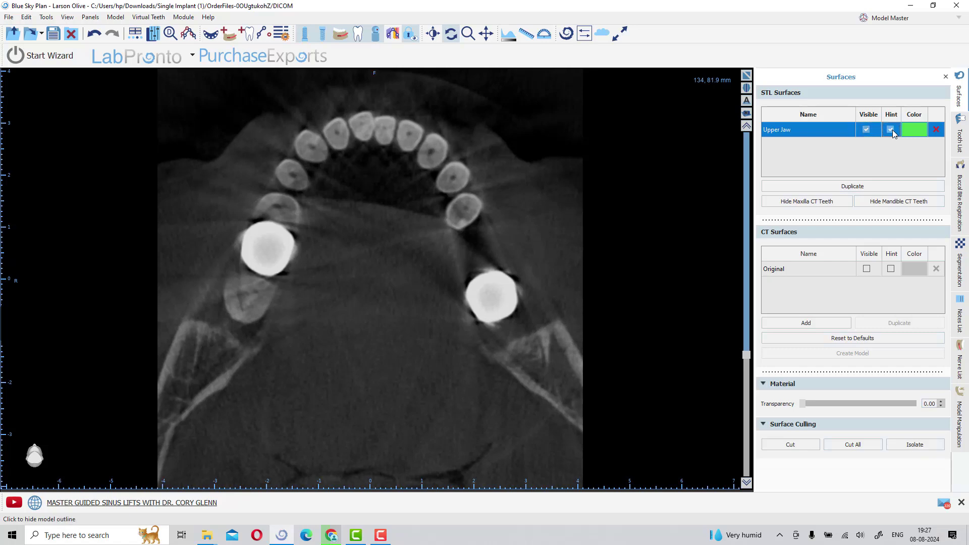
{"action": "scroll", "coordinate": [465, 288], "scroll_direction": "down", "scroll_amount": 2}
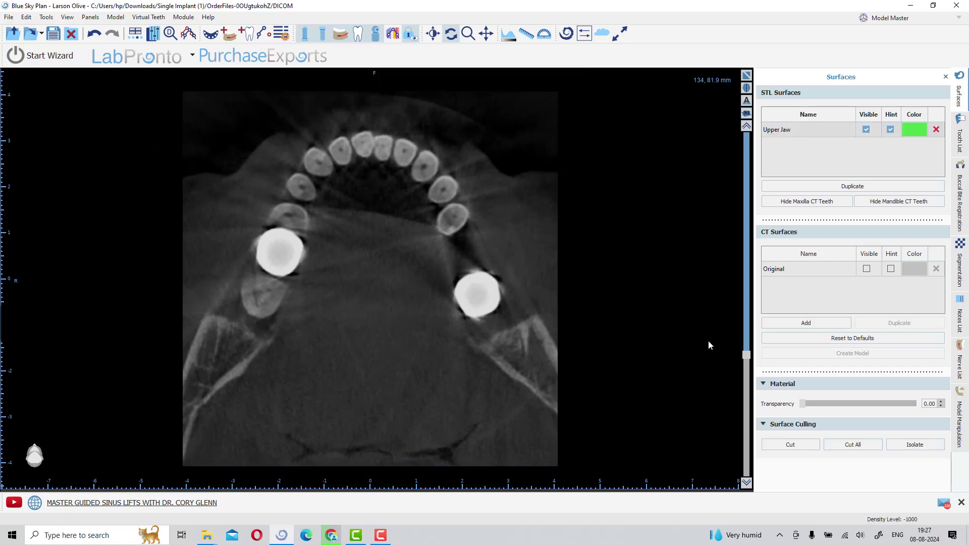
{"action": "left_click_drag", "start_coordinate": [747, 356], "coordinate": [730, 280]}
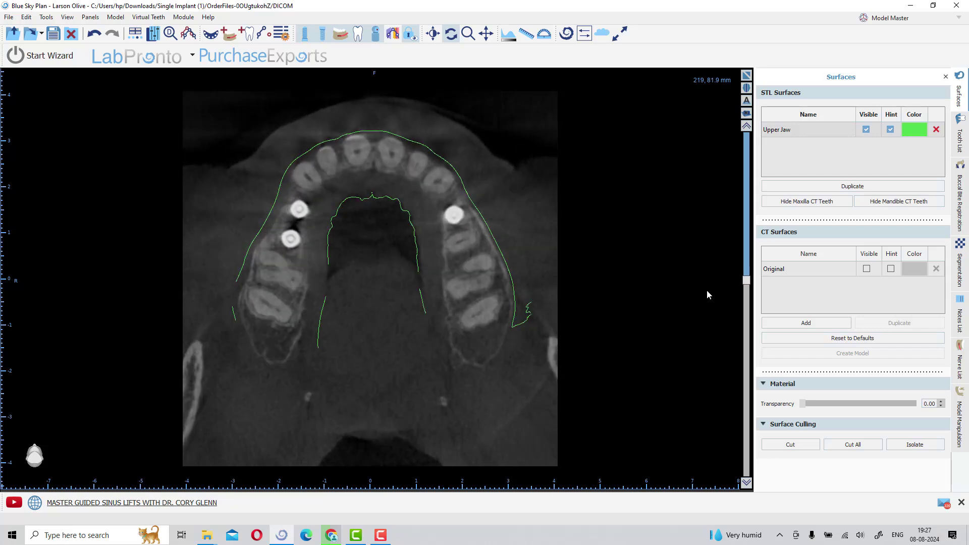
{"action": "scroll", "coordinate": [631, 202], "scroll_direction": "up", "scroll_amount": 2}
{"action": "scroll", "coordinate": [631, 202], "scroll_direction": "up", "scroll_amount": 2}
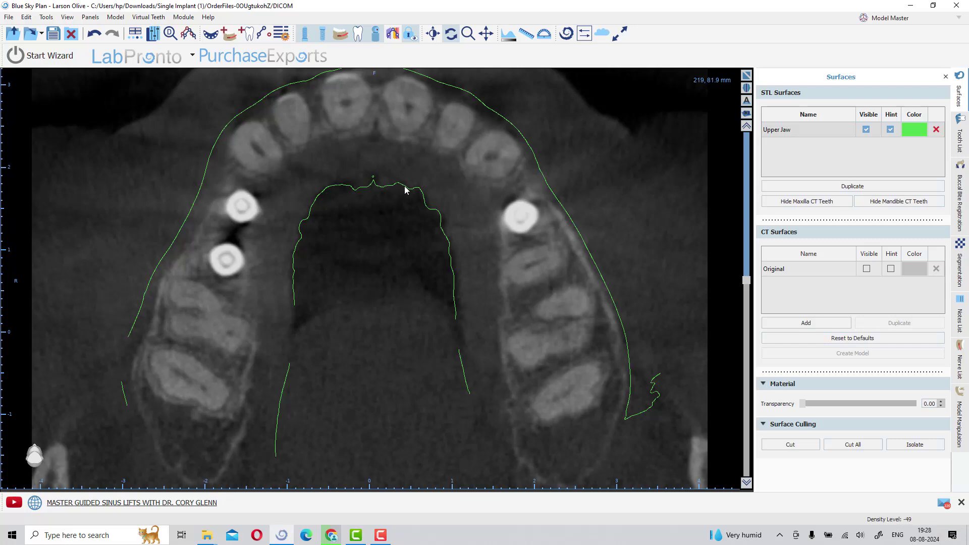
{"action": "scroll", "coordinate": [353, 276], "scroll_direction": "down", "scroll_amount": 2}
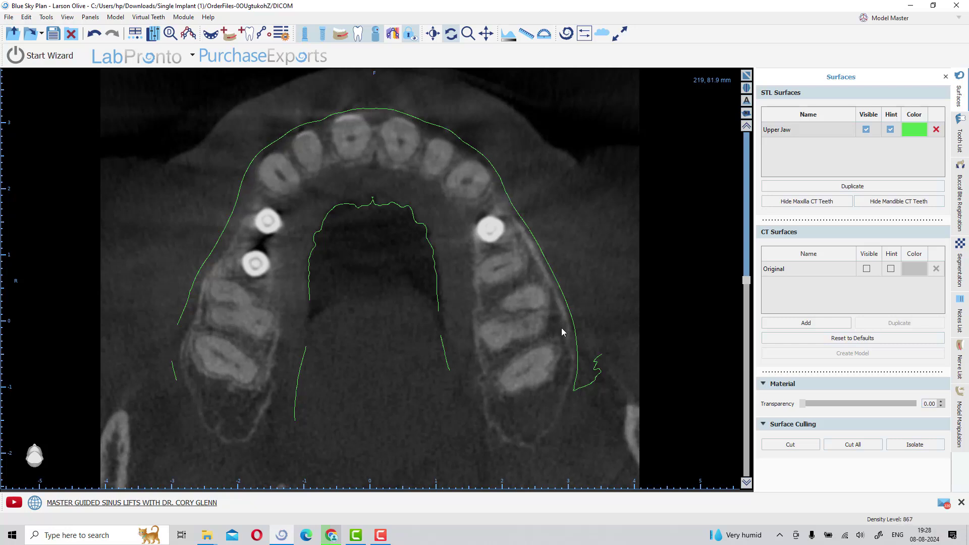
{"action": "left_click", "coordinate": [748, 77]}
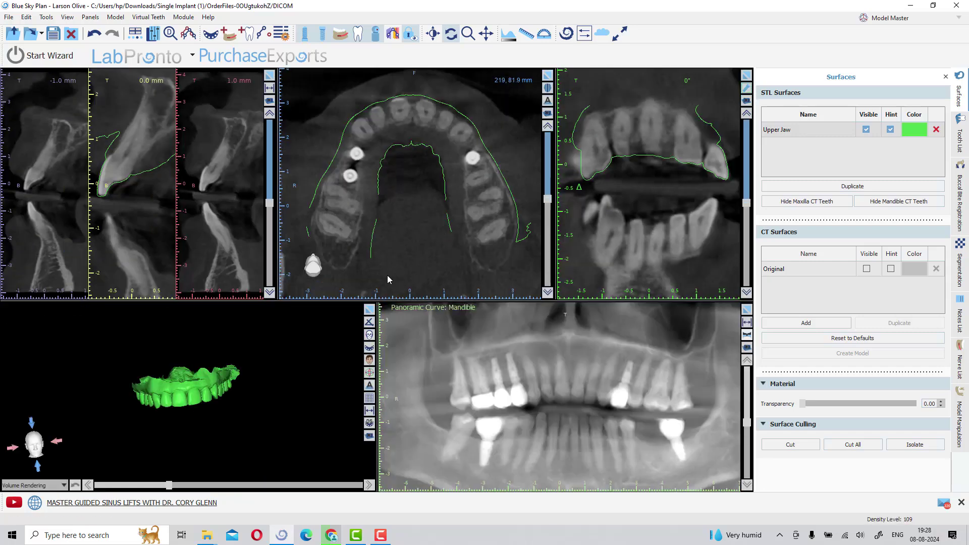
{"action": "scroll", "coordinate": [392, 227], "scroll_direction": "up", "scroll_amount": 1}
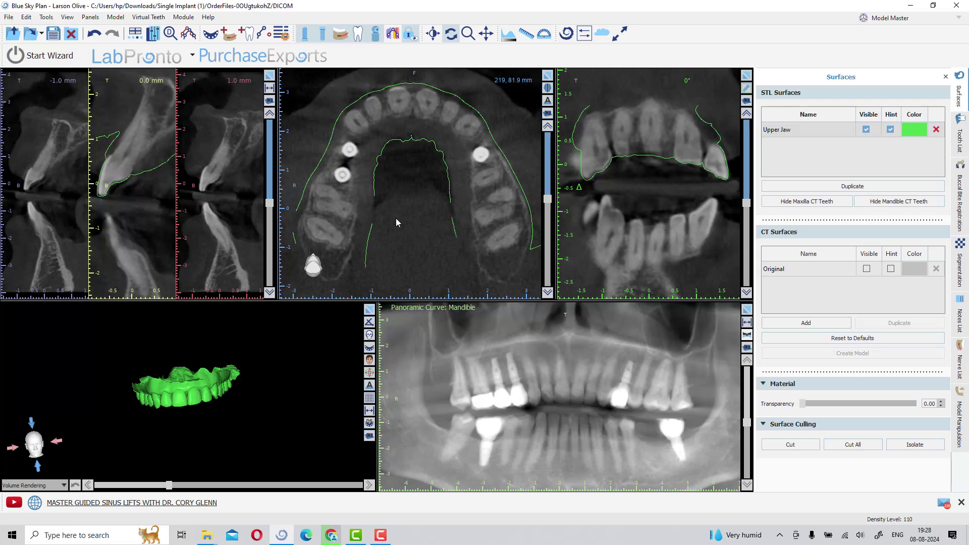
{"action": "scroll", "coordinate": [398, 205], "scroll_direction": "up", "scroll_amount": 1}
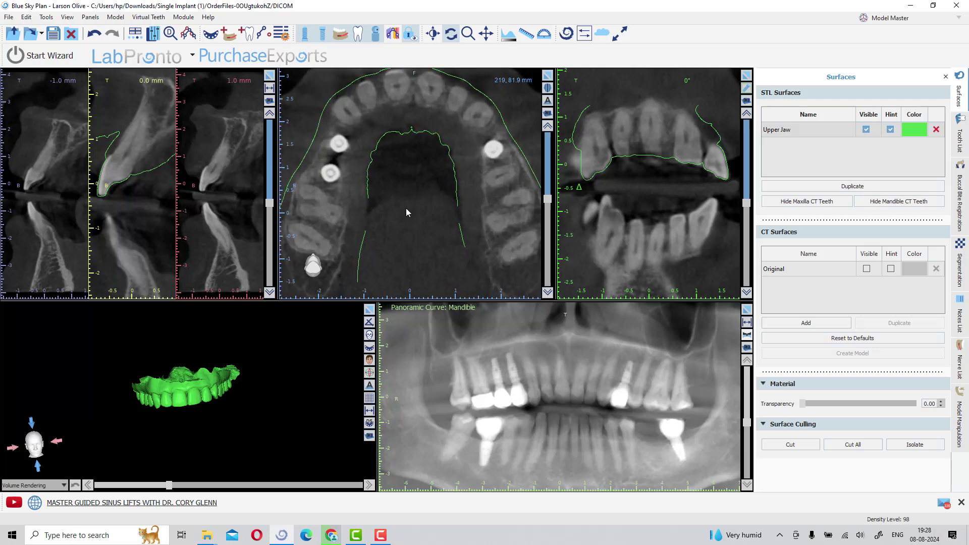
{"action": "scroll", "coordinate": [456, 346], "scroll_direction": "up", "scroll_amount": 1}
{"action": "scroll", "coordinate": [461, 347], "scroll_direction": "down", "scroll_amount": 2}
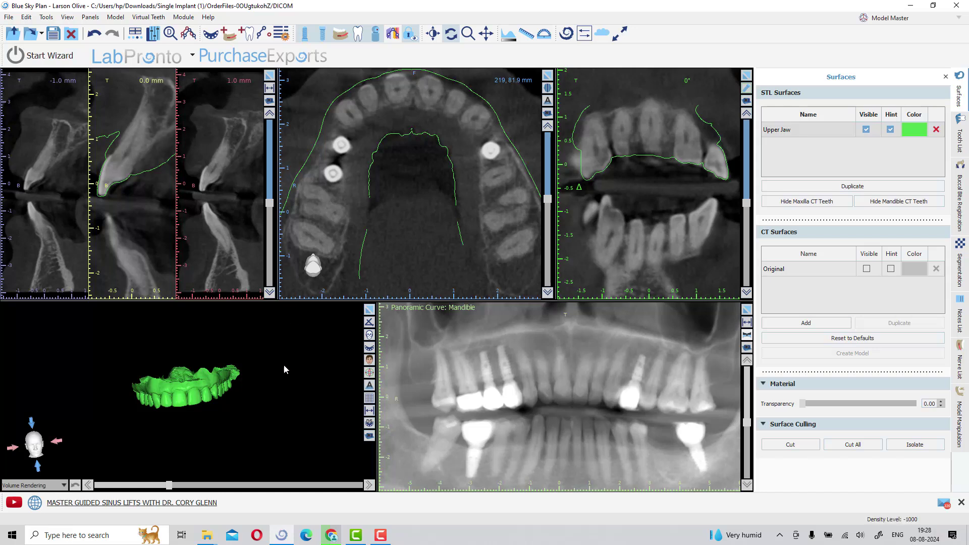
{"action": "left_click_drag", "start_coordinate": [225, 372], "coordinate": [126, 372]}
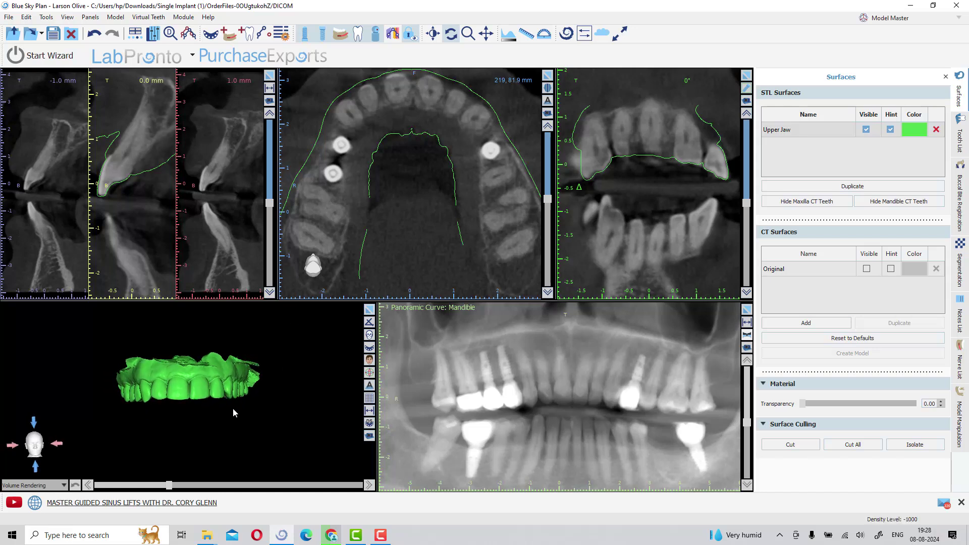
Import the Lower Jaw scan from the Intra Oral Scan folder and run automatic alignment with it as the mandible.
{"action": "left_click", "coordinate": [207, 535]}
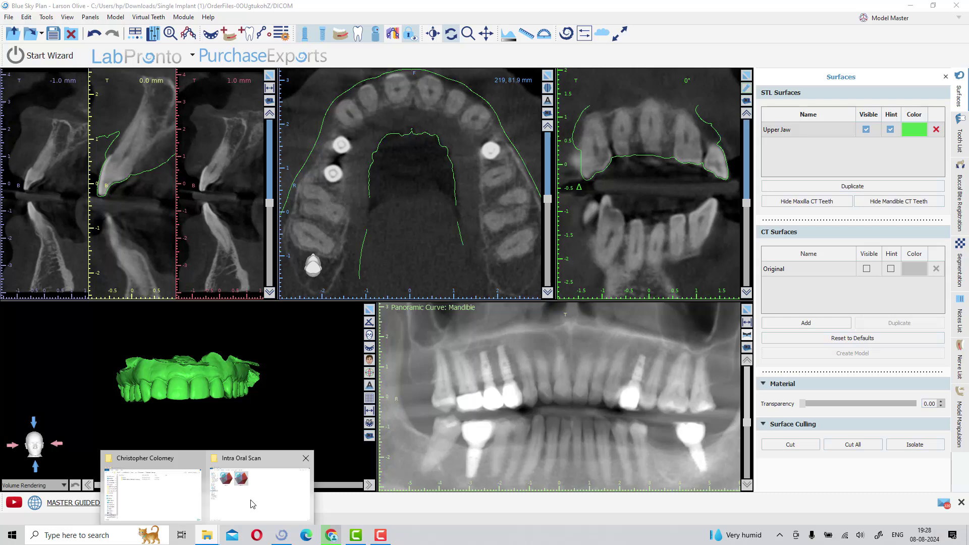
{"action": "left_click", "coordinate": [253, 504]}
{"action": "left_click_drag", "start_coordinate": [173, 184], "coordinate": [255, 414]}
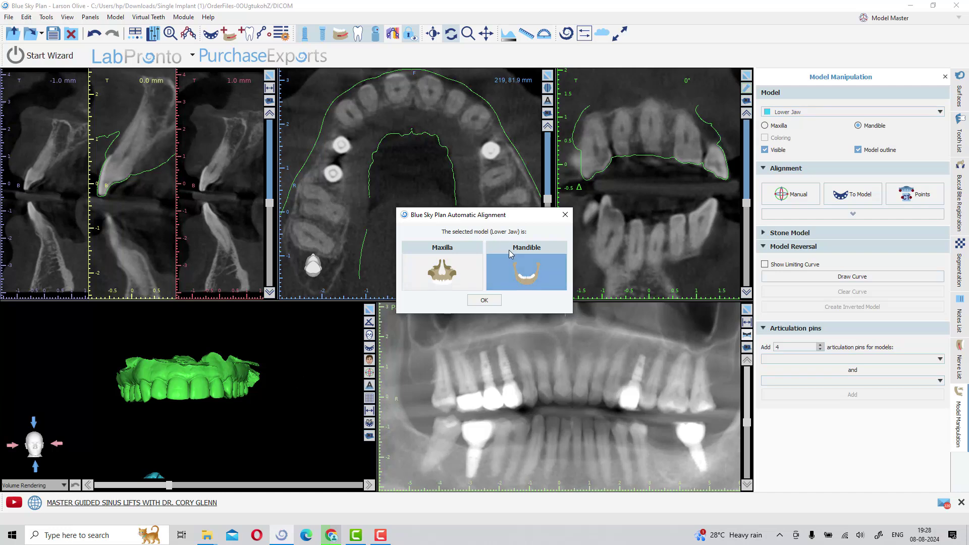
{"action": "left_click", "coordinate": [484, 301]}
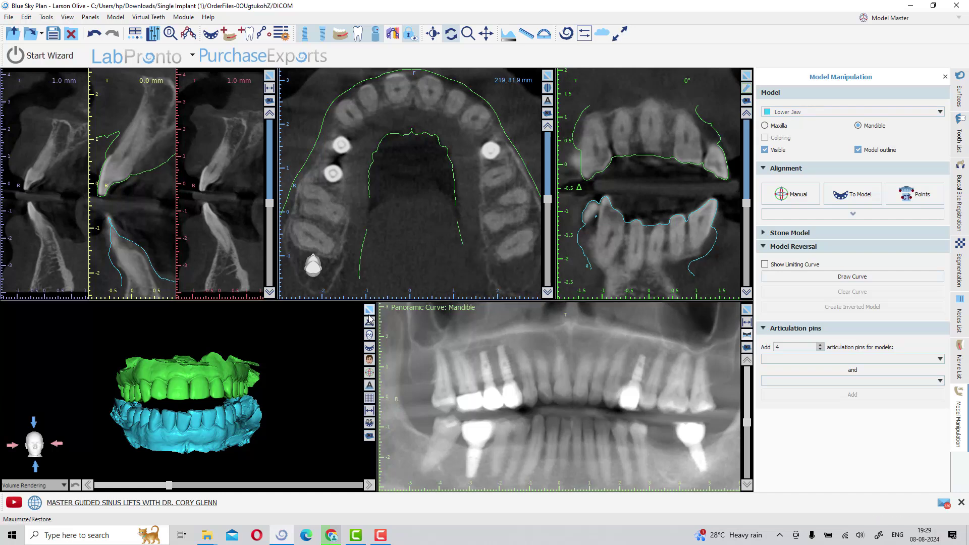
Inspect the relation between the upper and lower jaw models in the enlarged 3D view.
{"action": "scroll", "coordinate": [283, 336], "scroll_direction": "up", "scroll_amount": 3}
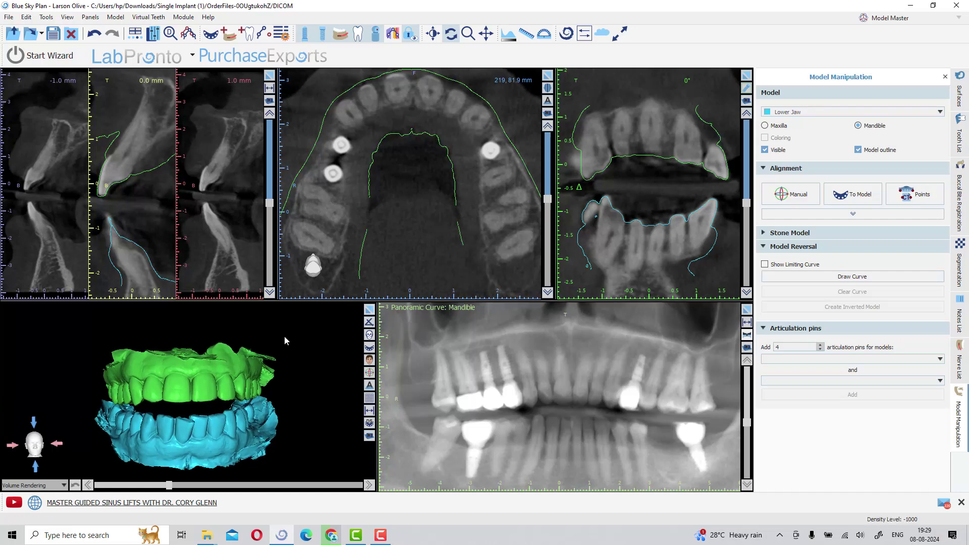
{"action": "left_click", "coordinate": [369, 309]}
{"action": "scroll", "coordinate": [368, 255], "scroll_direction": "up", "scroll_amount": 3}
{"action": "left_click_drag", "start_coordinate": [295, 298], "coordinate": [387, 270]}
{"action": "scroll", "coordinate": [388, 270], "scroll_direction": "up", "scroll_amount": 2}
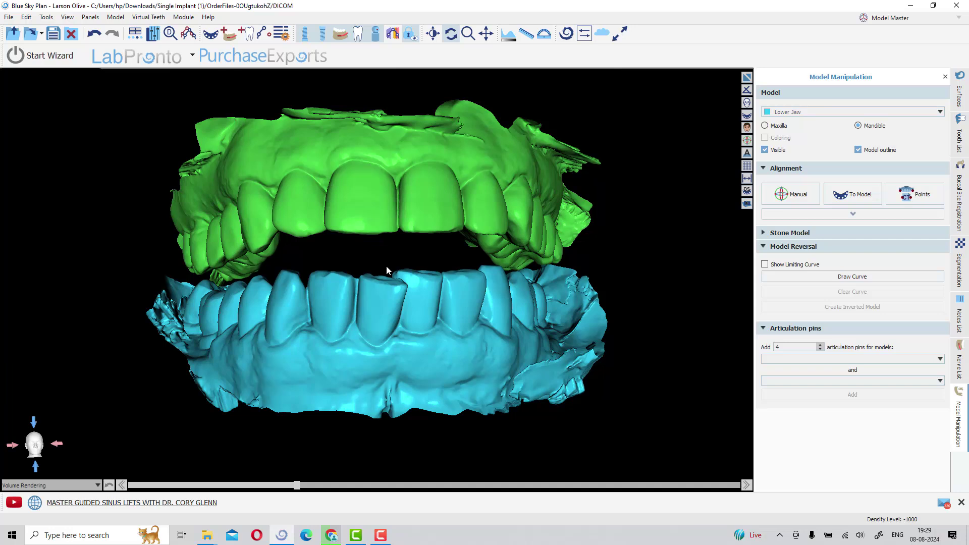
{"action": "left_click_drag", "start_coordinate": [389, 267], "coordinate": [704, 238]}
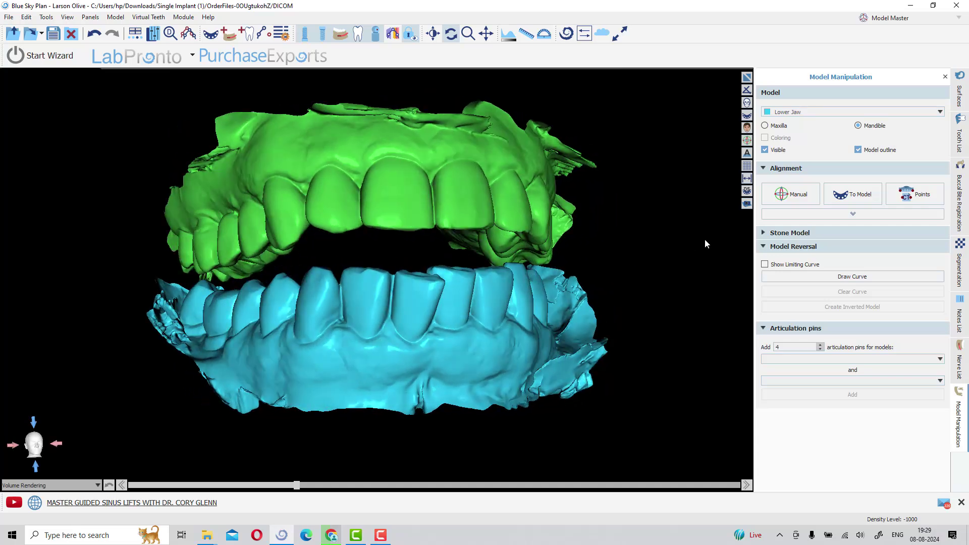
{"action": "left_click", "coordinate": [800, 113]}
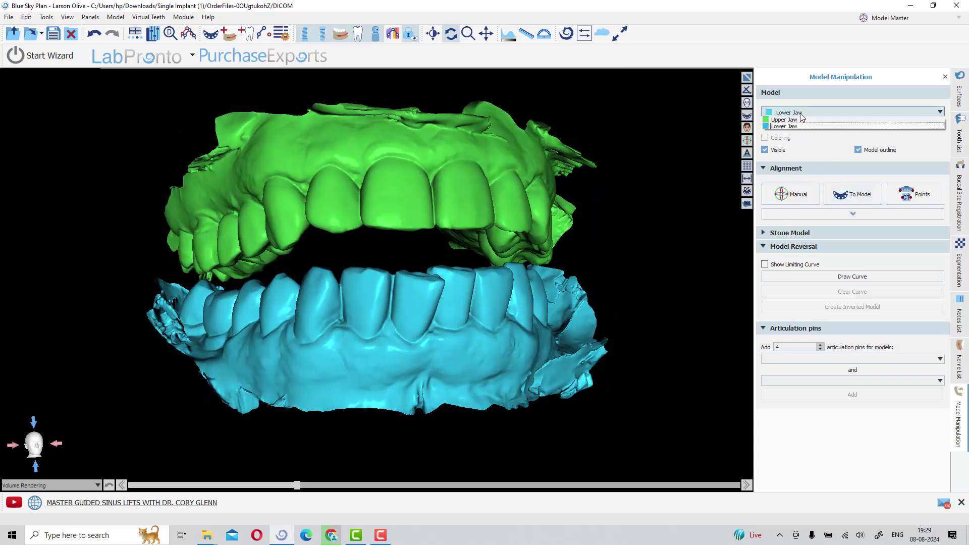
{"action": "left_click", "coordinate": [799, 126]}
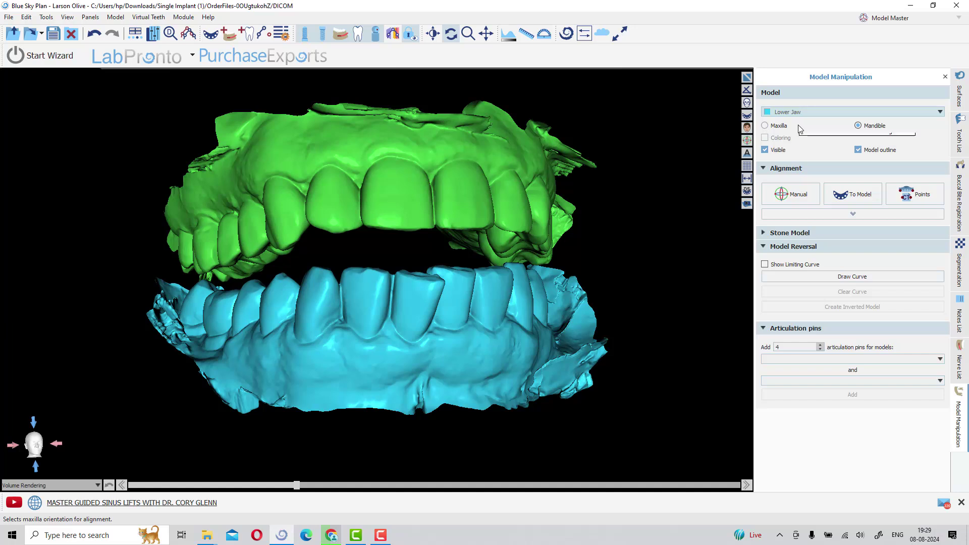
{"action": "left_click", "coordinate": [834, 196]}
{"action": "left_click", "coordinate": [509, 285]}
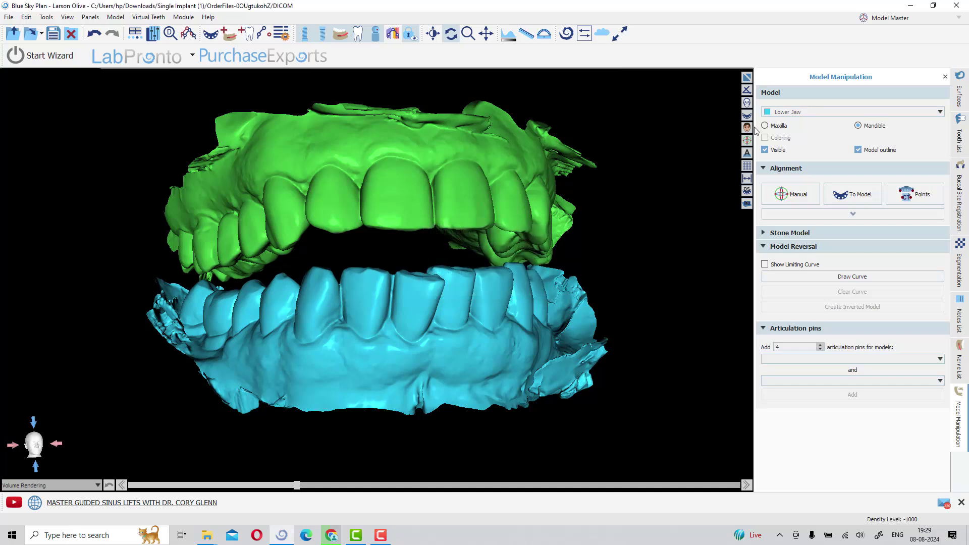
Align the Upper Jaw model to the Lower Jaw model with the Align using points option turned off.
{"action": "left_click", "coordinate": [795, 112]}
{"action": "left_click", "coordinate": [796, 126]}
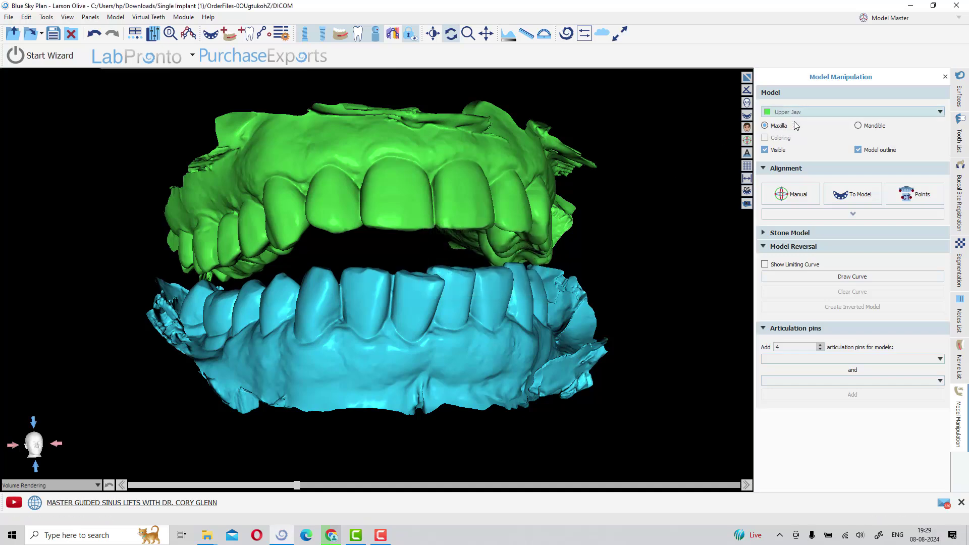
{"action": "left_click_drag", "start_coordinate": [572, 273], "coordinate": [501, 288]}
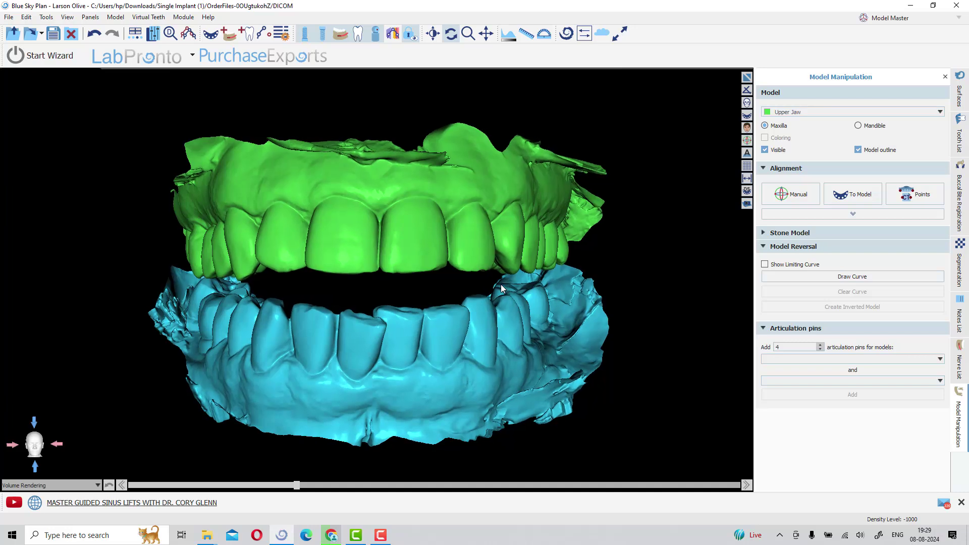
{"action": "left_click", "coordinate": [842, 196]}
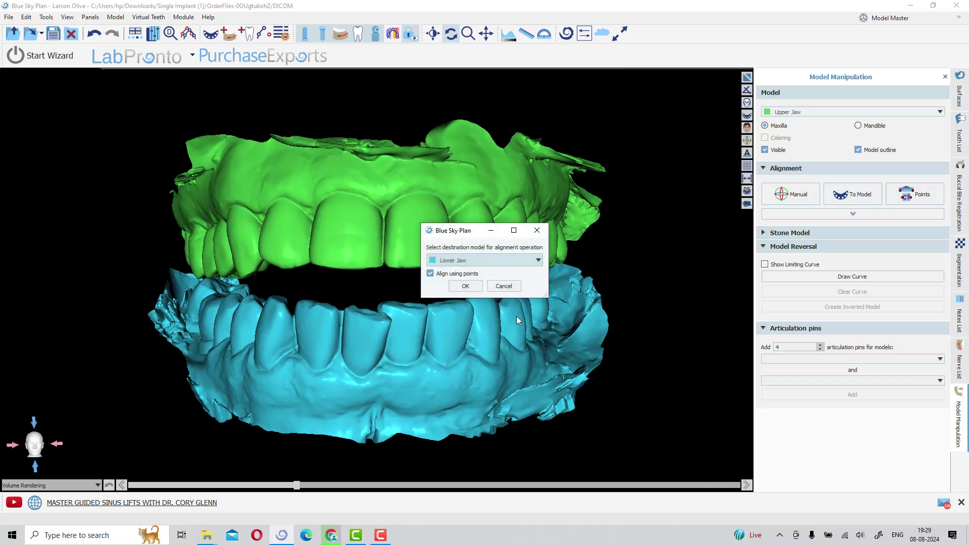
{"action": "left_click", "coordinate": [458, 274]}
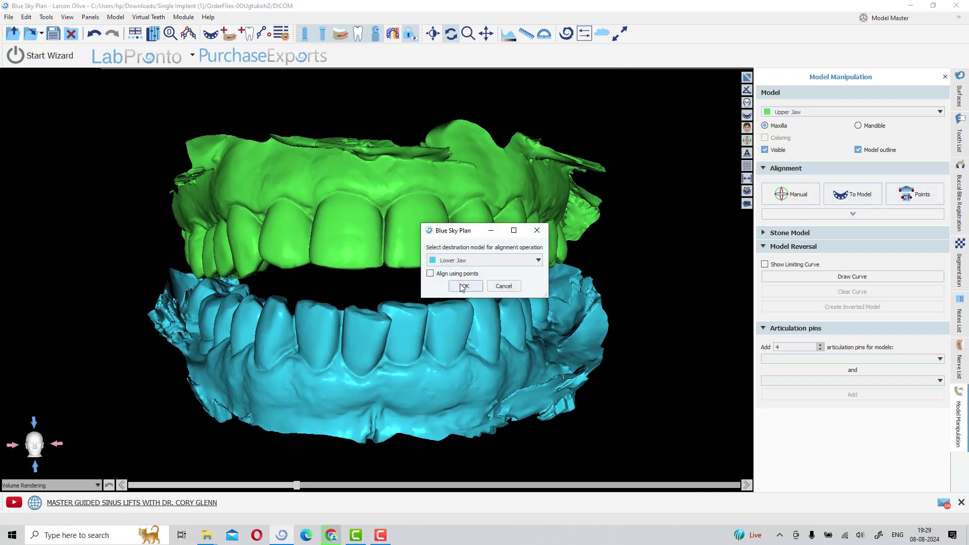
{"action": "left_click", "coordinate": [461, 286]}
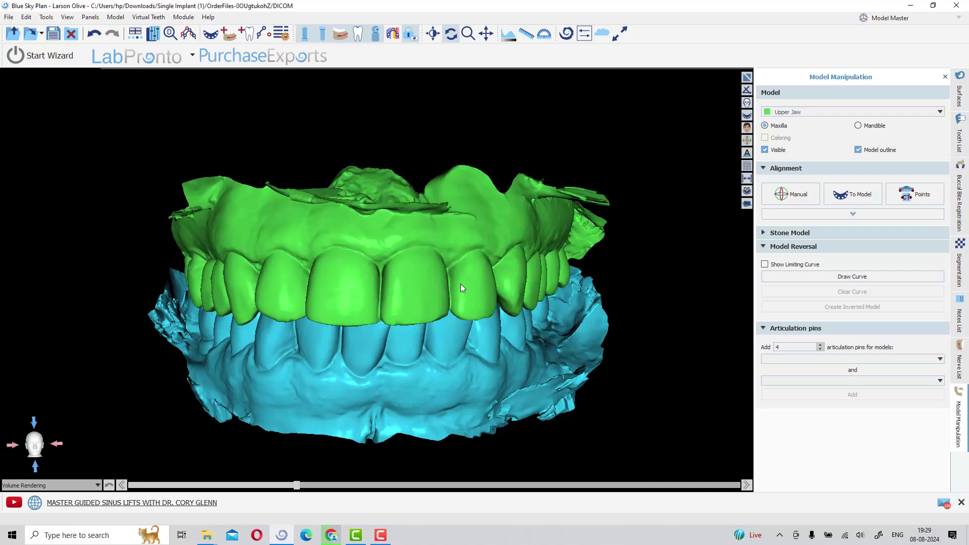
Inspect the occlusion between the aligned upper and lower jaw models from several angles in the enlarged 3D view.
{"action": "left_click_drag", "start_coordinate": [359, 347], "coordinate": [365, 257]}
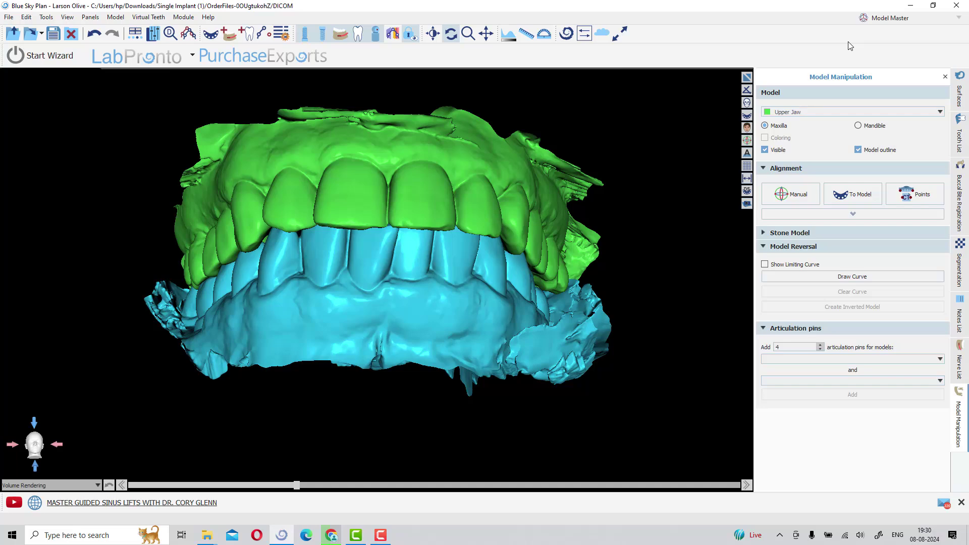
{"action": "scroll", "coordinate": [592, 210], "scroll_direction": "up", "scroll_amount": 2}
{"action": "scroll", "coordinate": [486, 293], "scroll_direction": "down", "scroll_amount": 3}
{"action": "left_click_drag", "start_coordinate": [486, 293], "coordinate": [434, 295]}
{"action": "scroll", "coordinate": [412, 258], "scroll_direction": "down", "scroll_amount": 2}
{"action": "scroll", "coordinate": [411, 253], "scroll_direction": "up", "scroll_amount": 1}
{"action": "left_click_drag", "start_coordinate": [411, 254], "coordinate": [450, 255]}
{"action": "scroll", "coordinate": [431, 266], "scroll_direction": "up", "scroll_amount": 2}
Check the upper and lower jaw outlines against the CT teeth in the enlarged 0° cross-sectional view.
{"action": "left_click", "coordinate": [747, 77]}
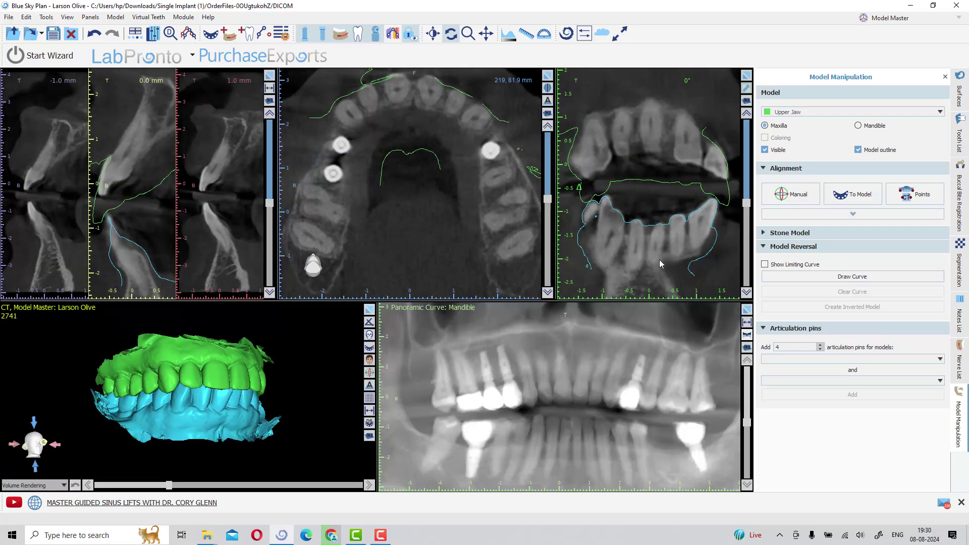
{"action": "left_click", "coordinate": [746, 76]}
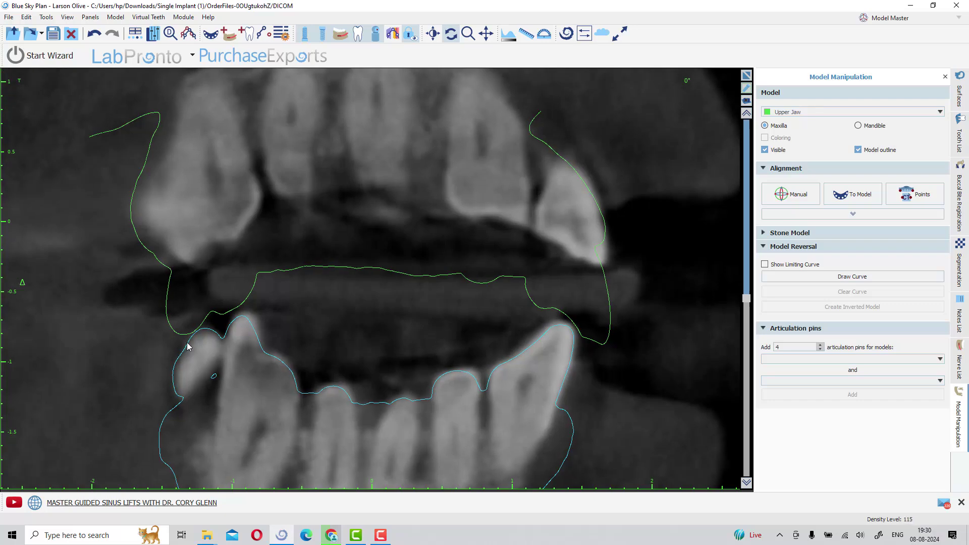
{"action": "left_click", "coordinate": [746, 77]}
Add an automatically created AI tooth for the Left Mandibular First Molar in the gap of the lower jaw.
{"action": "scroll", "coordinate": [518, 389], "scroll_direction": "up", "scroll_amount": 2}
{"action": "scroll", "coordinate": [317, 419], "scroll_direction": "up", "scroll_amount": 3}
{"action": "left_click_drag", "start_coordinate": [320, 378], "coordinate": [212, 356]}
{"action": "left_click", "coordinate": [371, 308]}
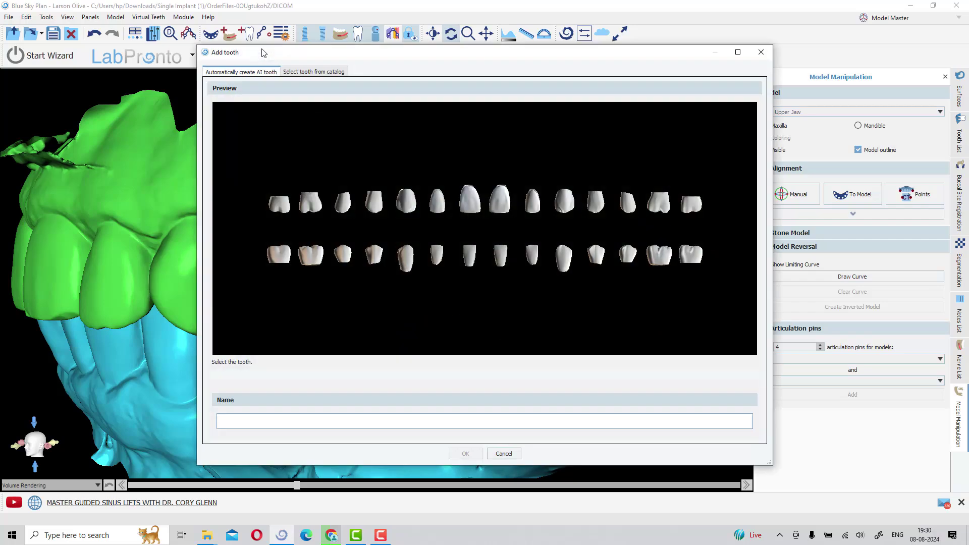
{"action": "left_click_drag", "start_coordinate": [473, 67], "coordinate": [555, 87]}
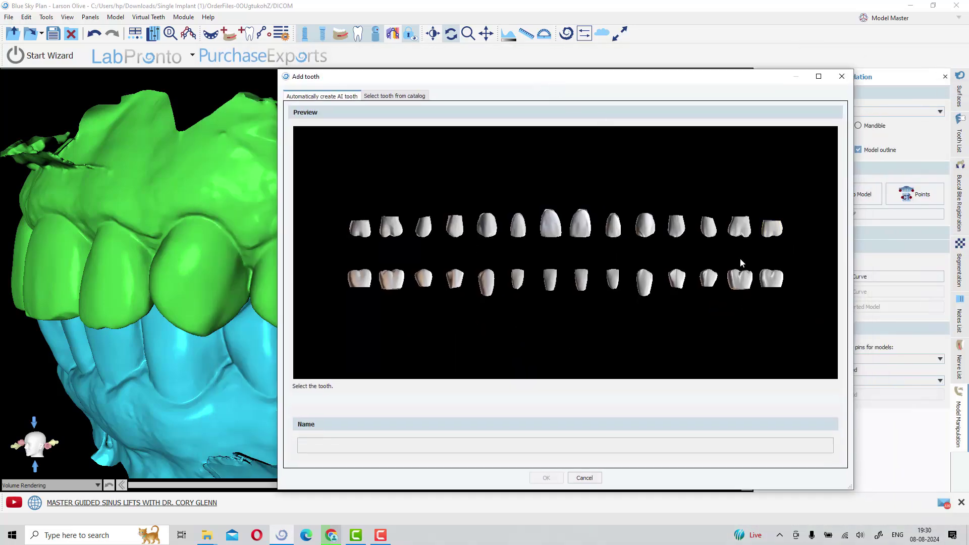
{"action": "left_click", "coordinate": [740, 274]}
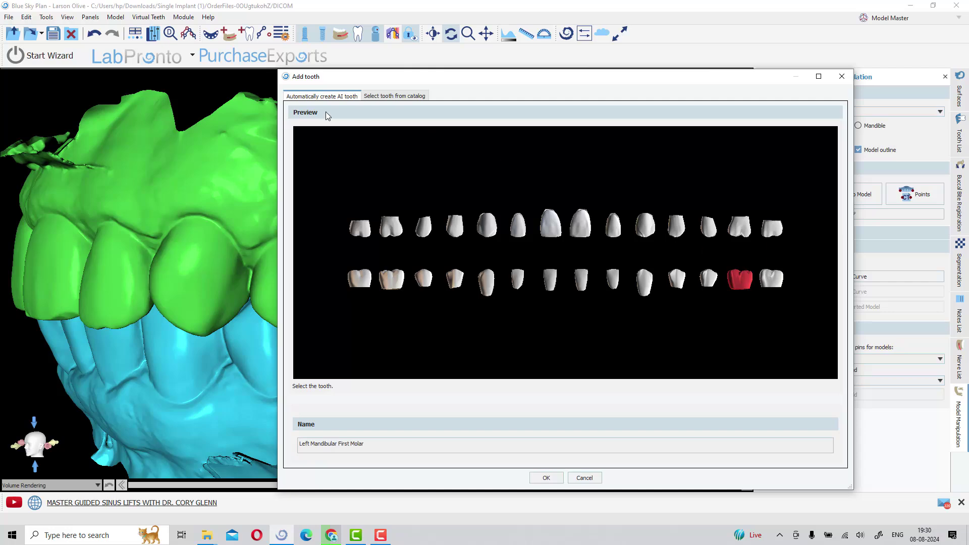
{"action": "left_click", "coordinate": [548, 477]}
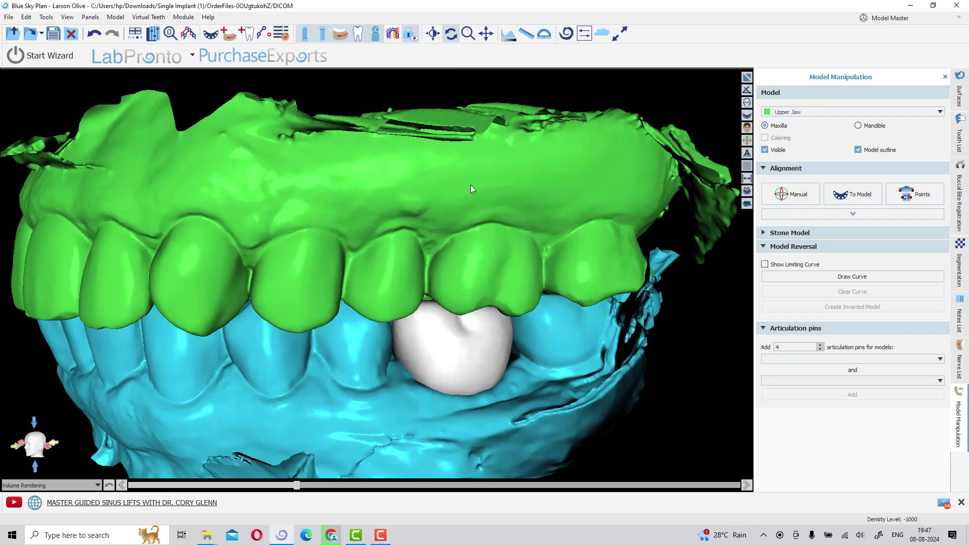
Hide the Upper Jaw surface and inspect the virtual molar on the lower jaw model.
{"action": "left_click_drag", "start_coordinate": [471, 185], "coordinate": [374, 190]}
{"action": "scroll", "coordinate": [374, 190], "scroll_direction": "up", "scroll_amount": 5}
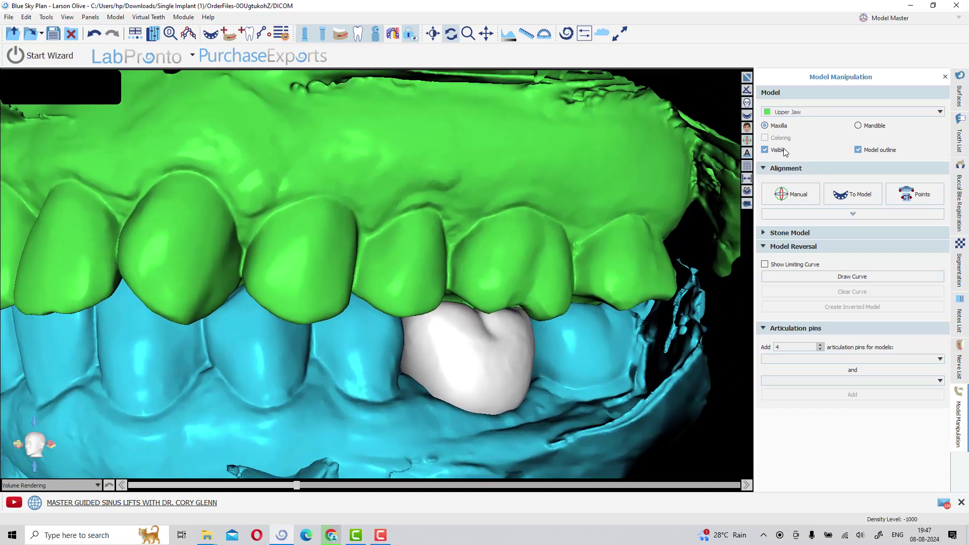
{"action": "left_click", "coordinate": [959, 92]}
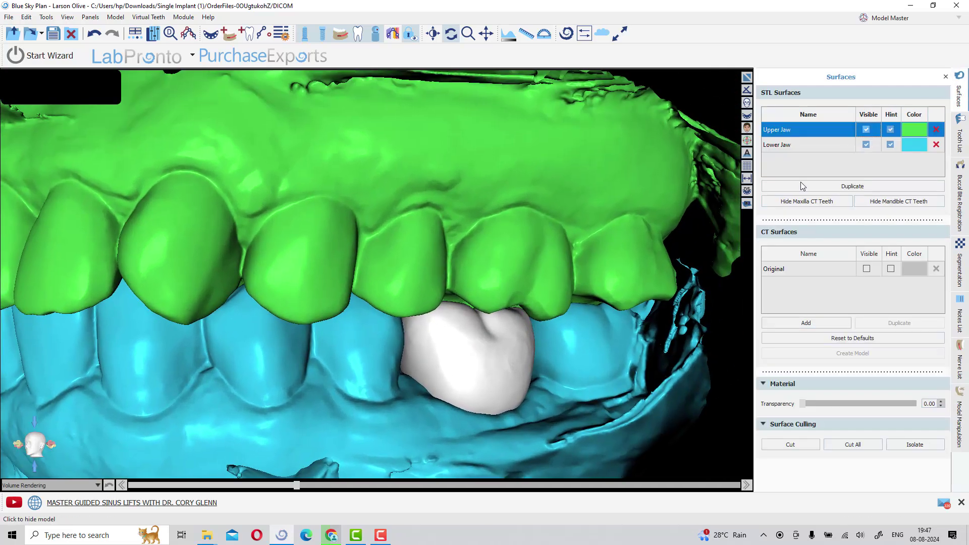
{"action": "left_click", "coordinate": [866, 130]}
{"action": "scroll", "coordinate": [489, 218], "scroll_direction": "down", "scroll_amount": 3}
{"action": "left_click_drag", "start_coordinate": [489, 218], "coordinate": [650, 146]}
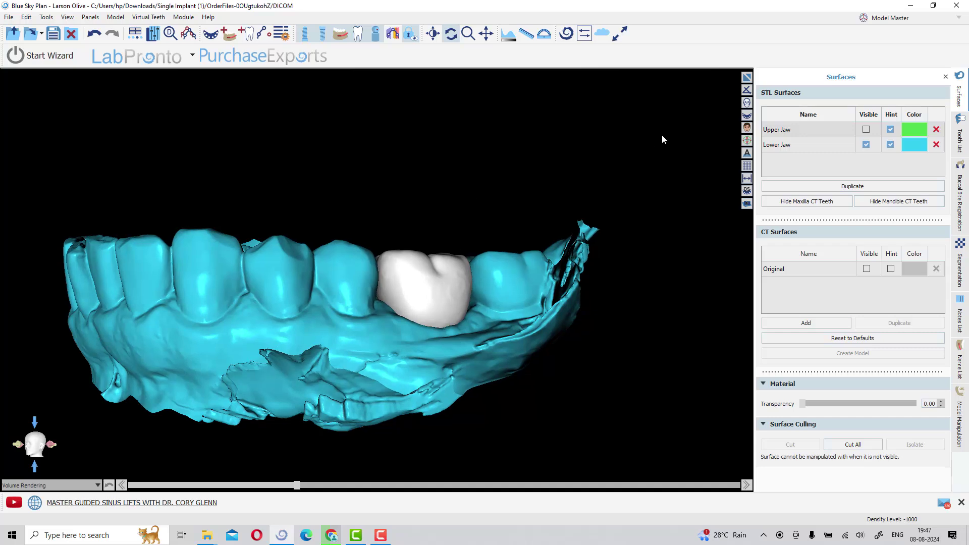
Detect the mandibular nerves on both sides from the CT and finish nerve editing.
{"action": "left_click", "coordinate": [747, 77]}
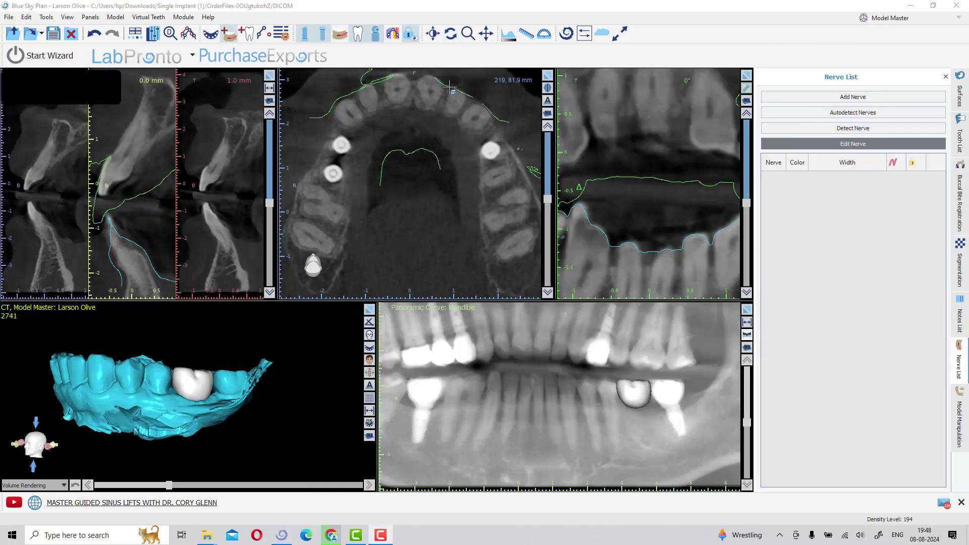
{"action": "left_click", "coordinate": [370, 309]}
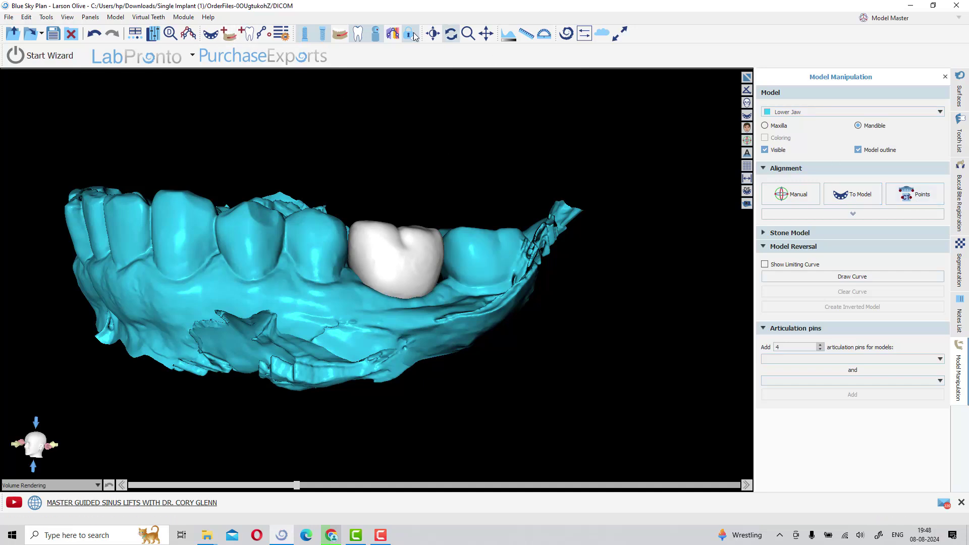
{"action": "left_click", "coordinate": [230, 34]}
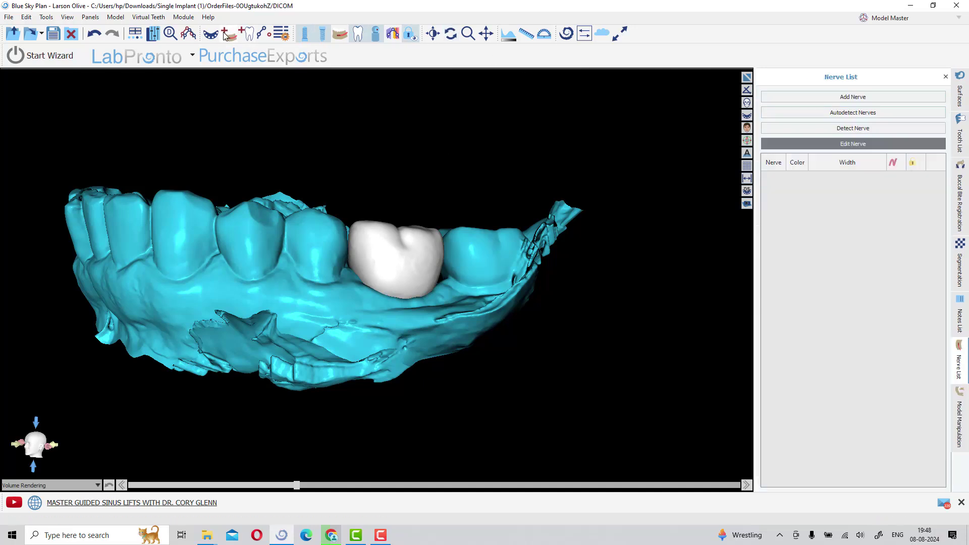
{"action": "left_click", "coordinate": [846, 127]}
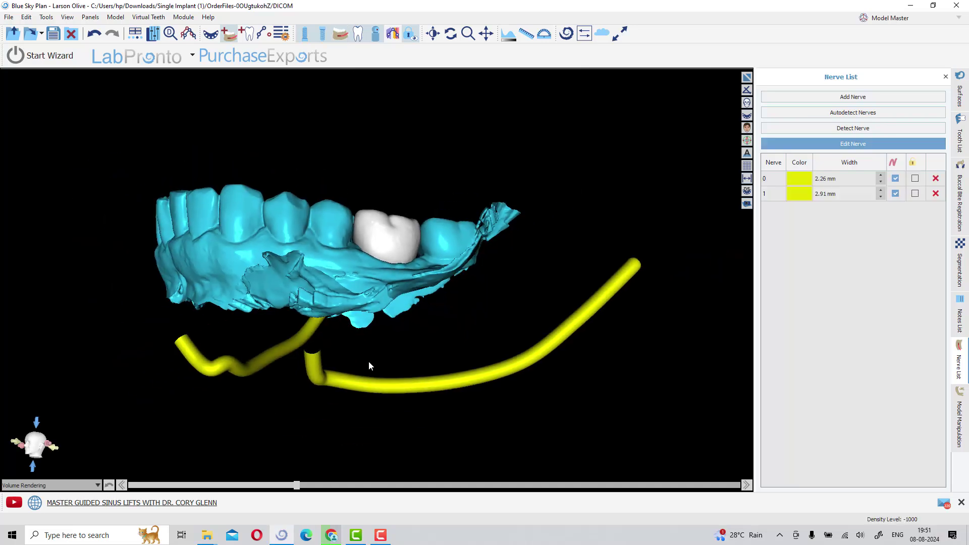
{"action": "scroll", "coordinate": [369, 361], "scroll_direction": "up", "scroll_amount": 2}
{"action": "key", "text": "Escape"}
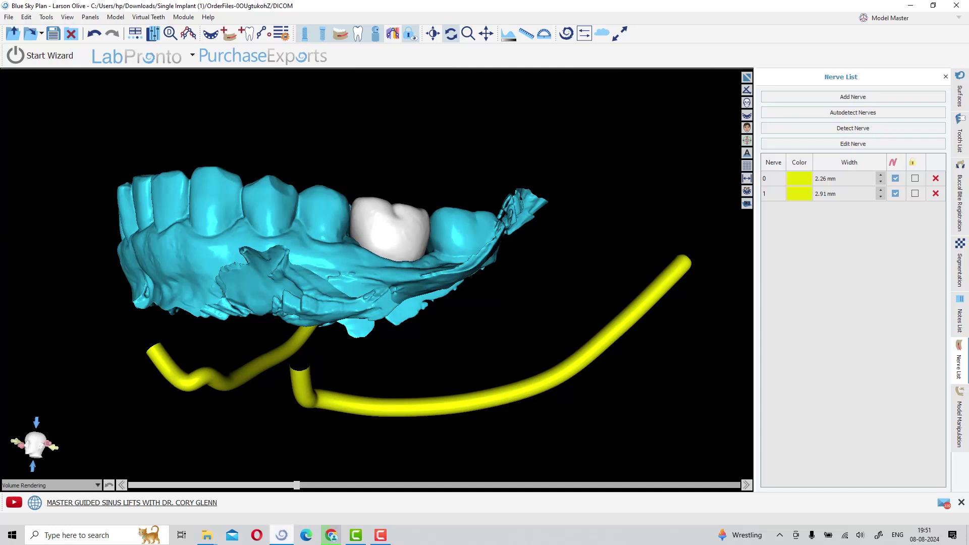
Examine the nerve courses relative to the lower jaw and virtual molar in the 3D and panoramic views.
{"action": "mouse_move", "coordinate": [275, 534]}
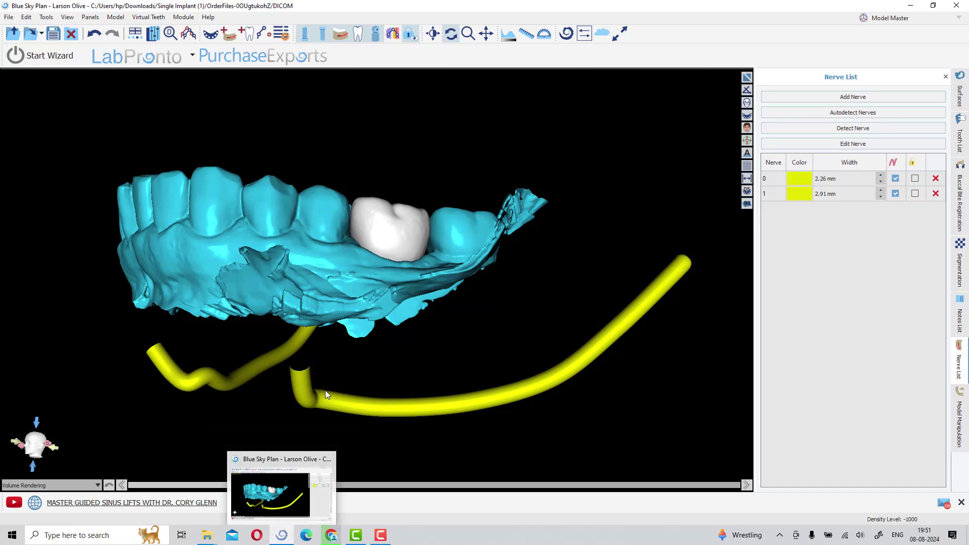
{"action": "left_click_drag", "start_coordinate": [323, 394], "coordinate": [301, 377]}
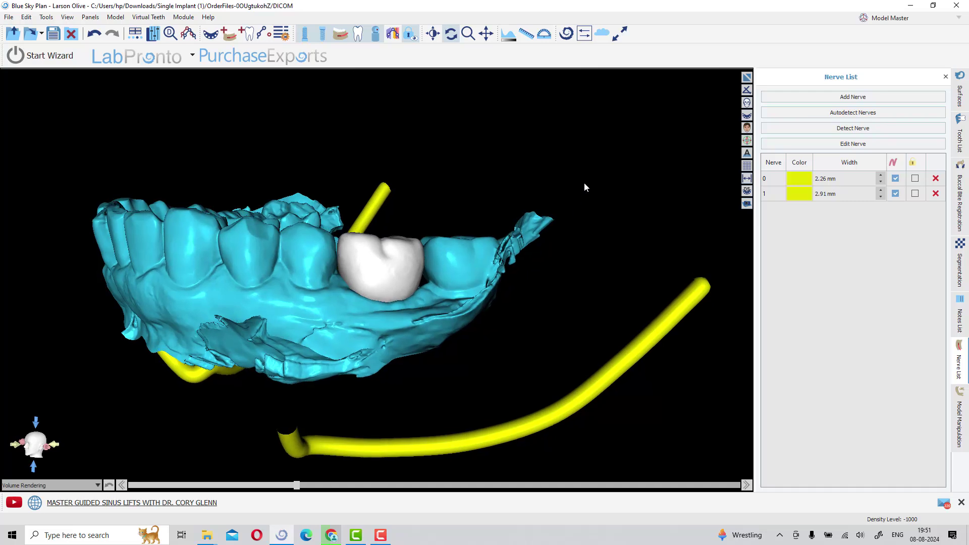
{"action": "left_click", "coordinate": [746, 76]}
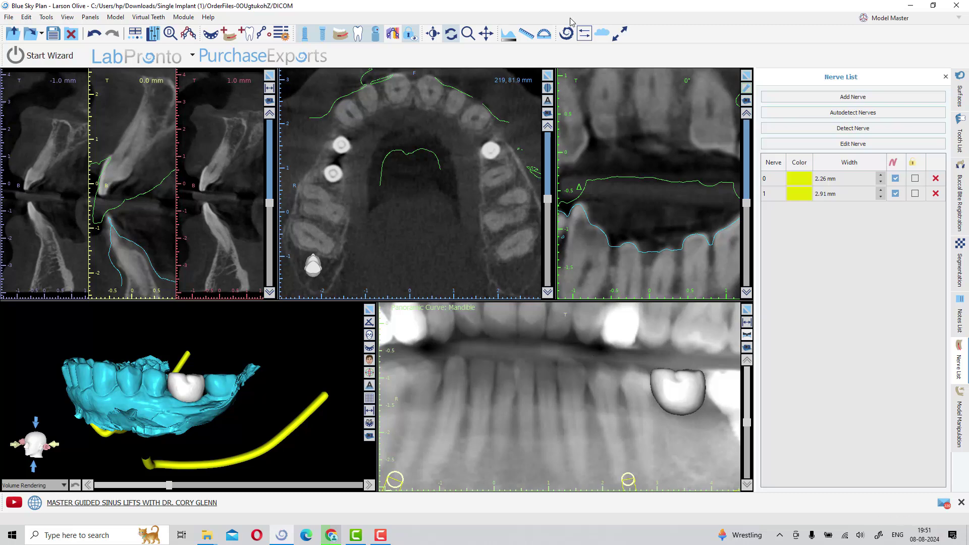
{"action": "left_click", "coordinate": [884, 23]}
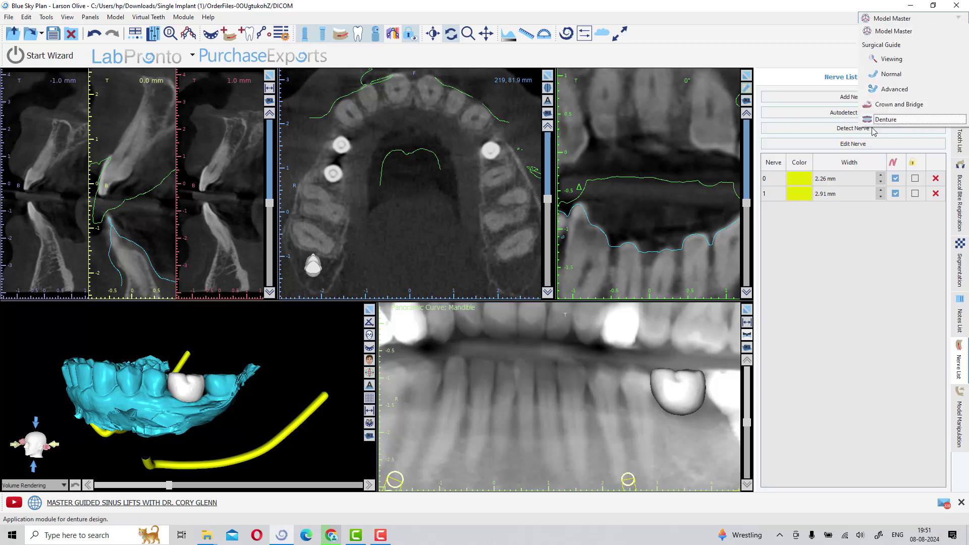
{"action": "scroll", "coordinate": [303, 355], "scroll_direction": "up", "scroll_amount": 2}
{"action": "left_click_drag", "start_coordinate": [304, 355], "coordinate": [328, 347]}
{"action": "scroll", "coordinate": [440, 358], "scroll_direction": "down", "scroll_amount": 5}
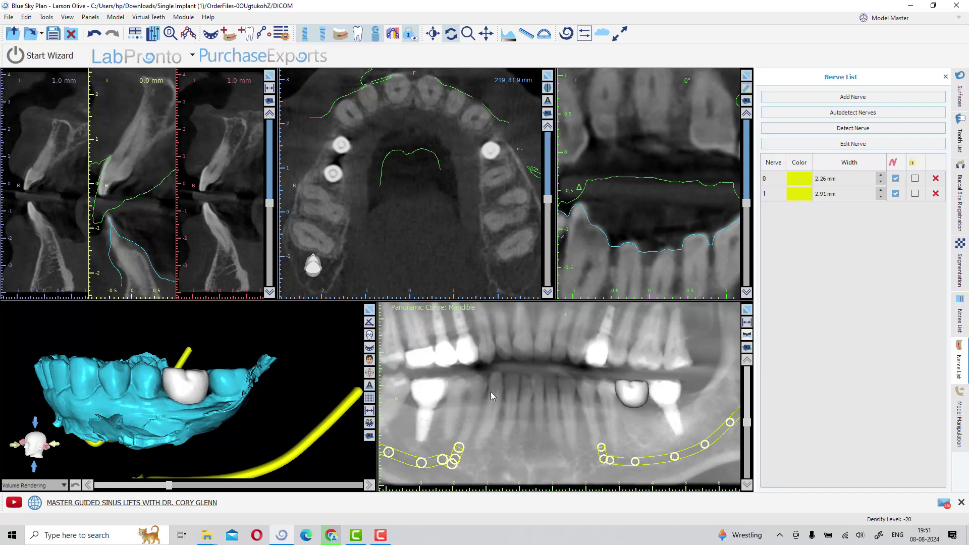
{"action": "scroll", "coordinate": [474, 378], "scroll_direction": "up", "scroll_amount": 2}
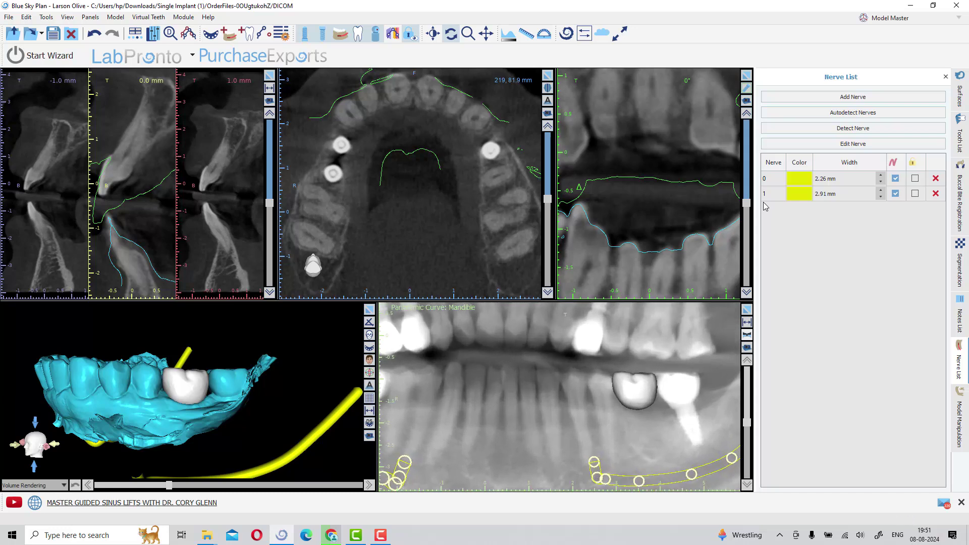
Switch to the Advanced surgical guide module.
{"action": "left_click", "coordinate": [887, 18]}
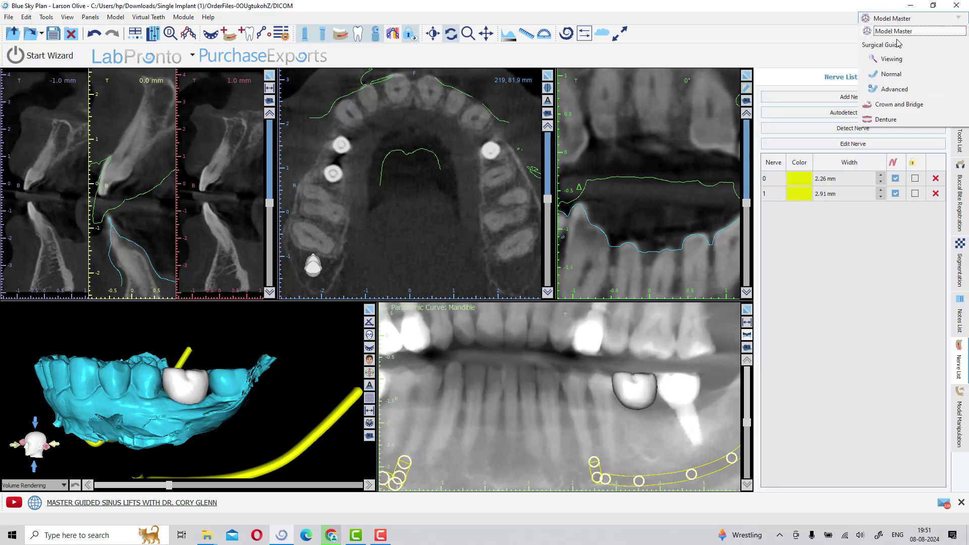
{"action": "left_click", "coordinate": [890, 91]}
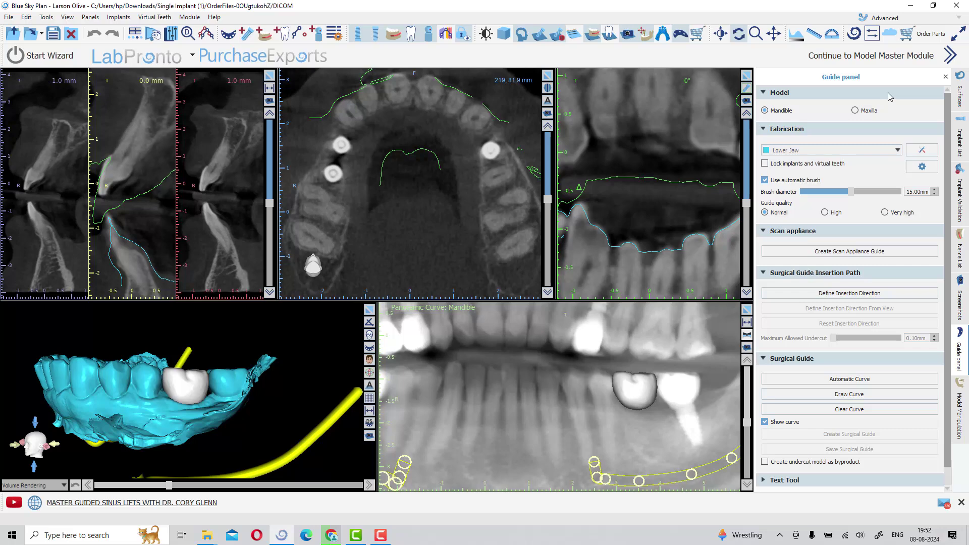
{"action": "scroll", "coordinate": [546, 385], "scroll_direction": "down", "scroll_amount": 1}
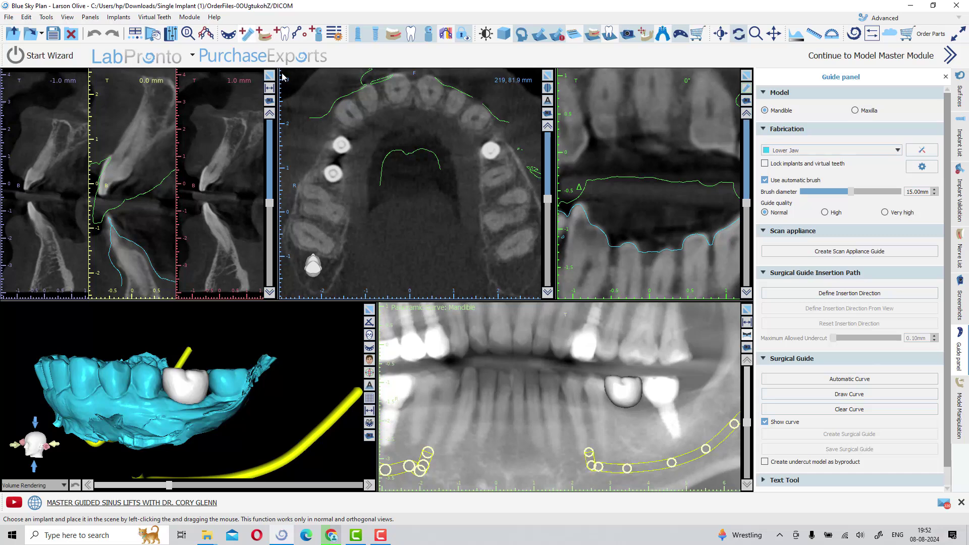
Start adding a new implant in the maximized dialog and browse the available implant systems.
{"action": "left_click", "coordinate": [265, 186]}
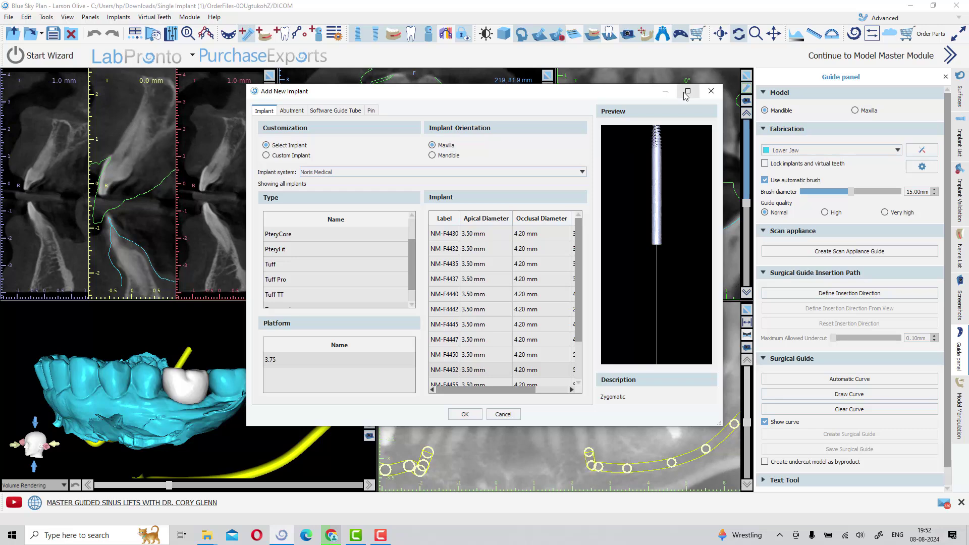
{"action": "left_click", "coordinate": [688, 91]}
{"action": "left_click", "coordinate": [80, 84]}
{"action": "scroll", "coordinate": [89, 152], "scroll_direction": "down", "scroll_amount": 3}
{"action": "scroll", "coordinate": [95, 212], "scroll_direction": "up", "scroll_amount": 2}
{"action": "scroll", "coordinate": [97, 213], "scroll_direction": "up", "scroll_amount": 10}
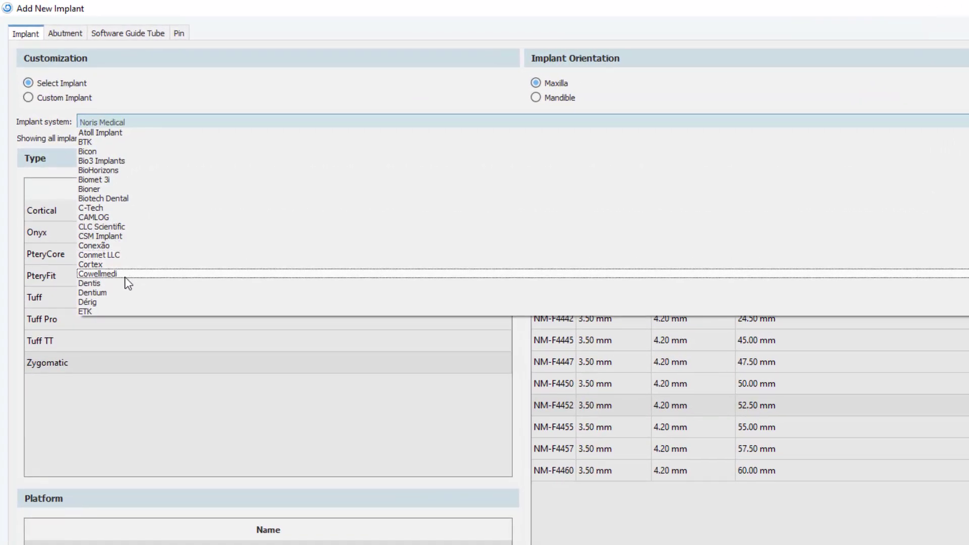
{"action": "scroll", "coordinate": [127, 272], "scroll_direction": "up", "scroll_amount": 3}
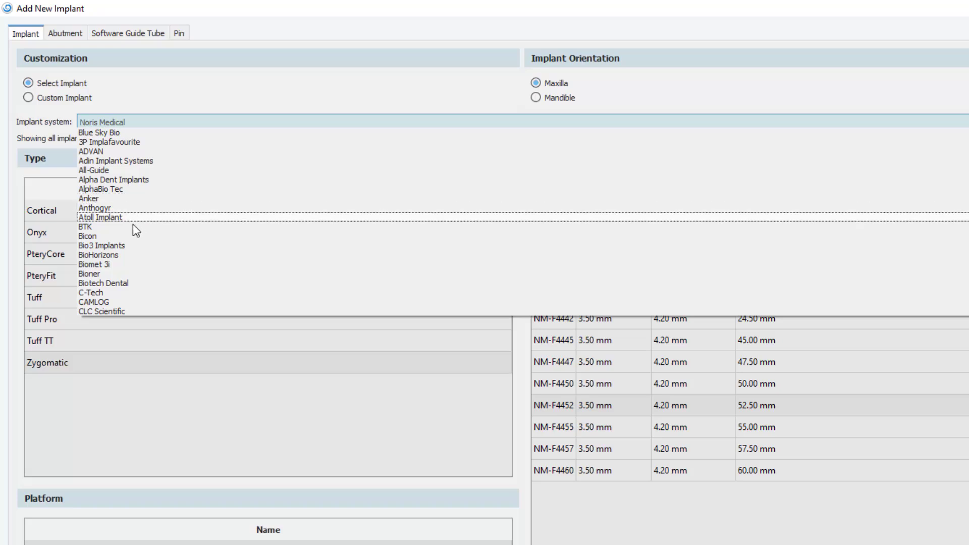
{"action": "scroll", "coordinate": [134, 253], "scroll_direction": "down", "scroll_amount": 5}
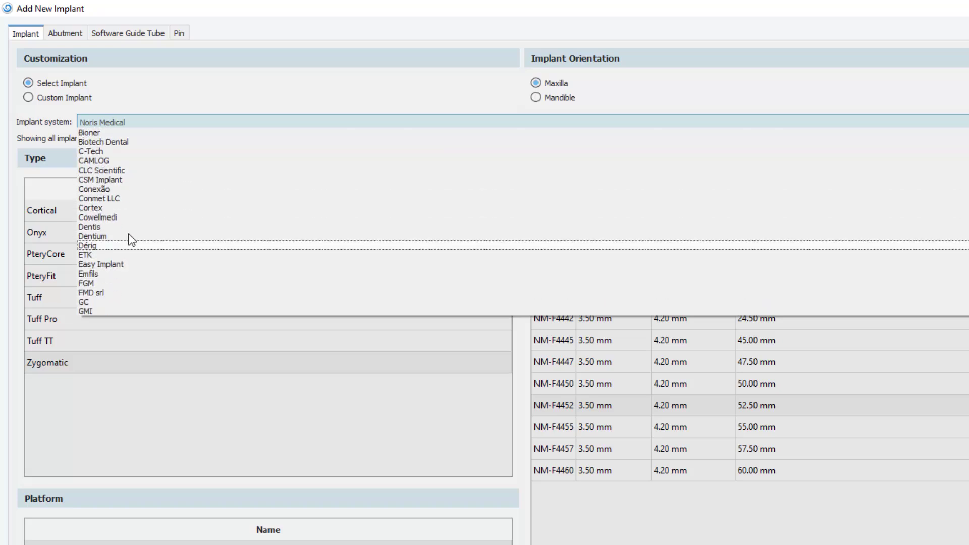
{"action": "scroll", "coordinate": [129, 244], "scroll_direction": "down", "scroll_amount": 8}
{"action": "scroll", "coordinate": [135, 265], "scroll_direction": "down", "scroll_amount": 3}
{"action": "key", "text": "Escape"}
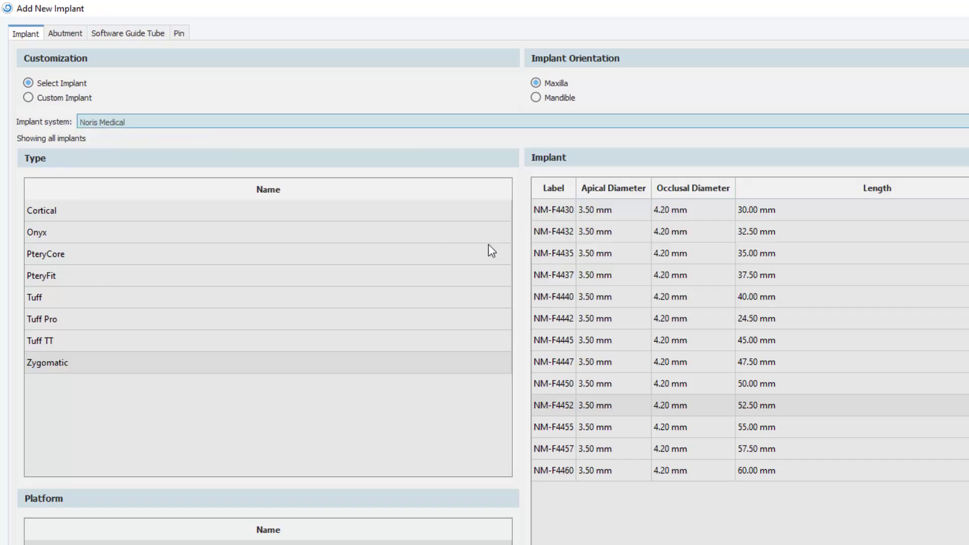
Set the orientation to Mandible and choose the OSSTEM TSIII / Internal Hex implant TS3M3510S with a 10 mm length.
{"action": "left_click", "coordinate": [546, 97]}
{"action": "left_click", "coordinate": [98, 210]}
{"action": "left_click", "coordinate": [98, 232]}
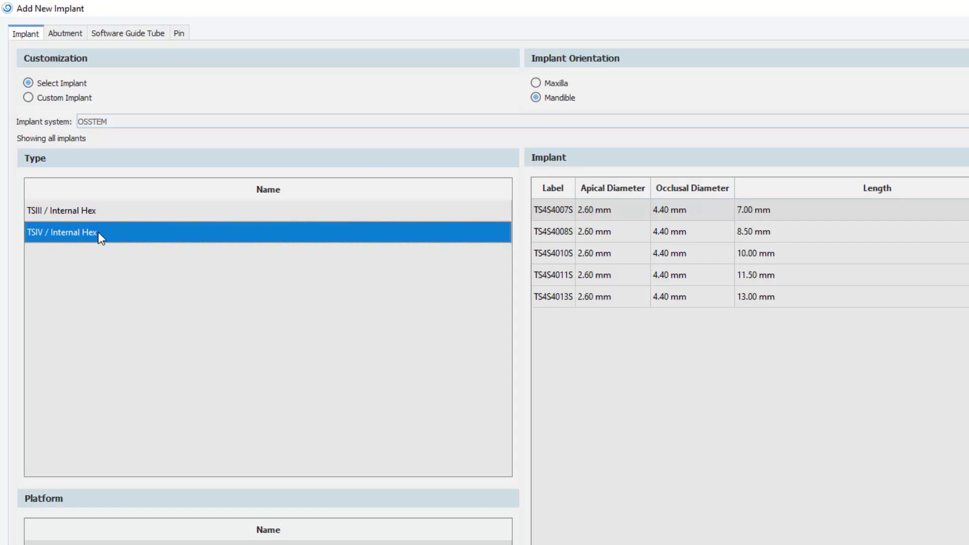
{"action": "left_click", "coordinate": [89, 212]}
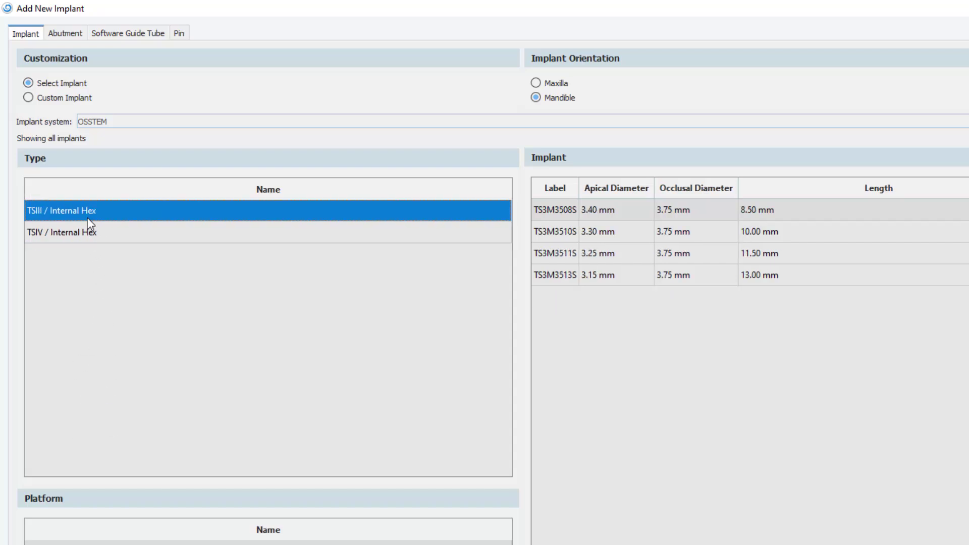
{"action": "left_click", "coordinate": [78, 543]}
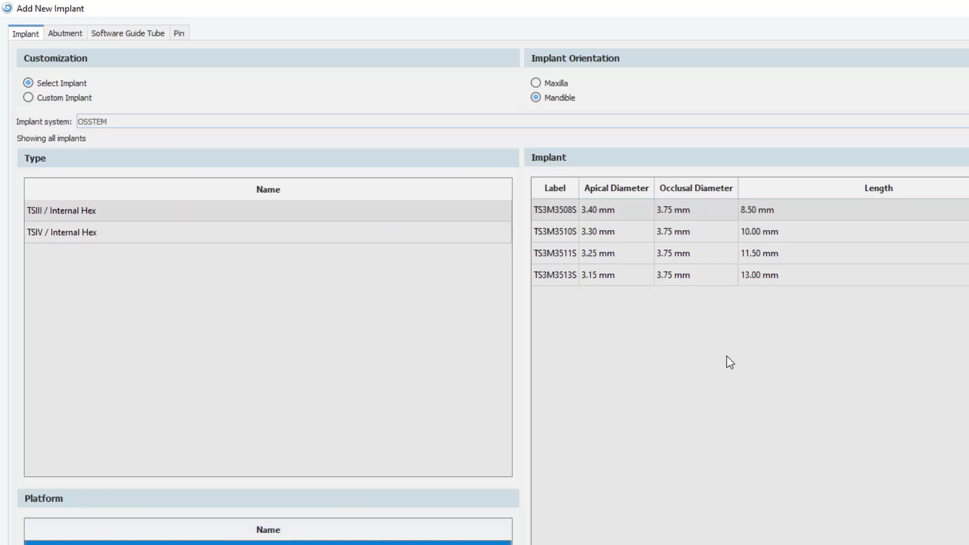
{"action": "left_click", "coordinate": [694, 233]}
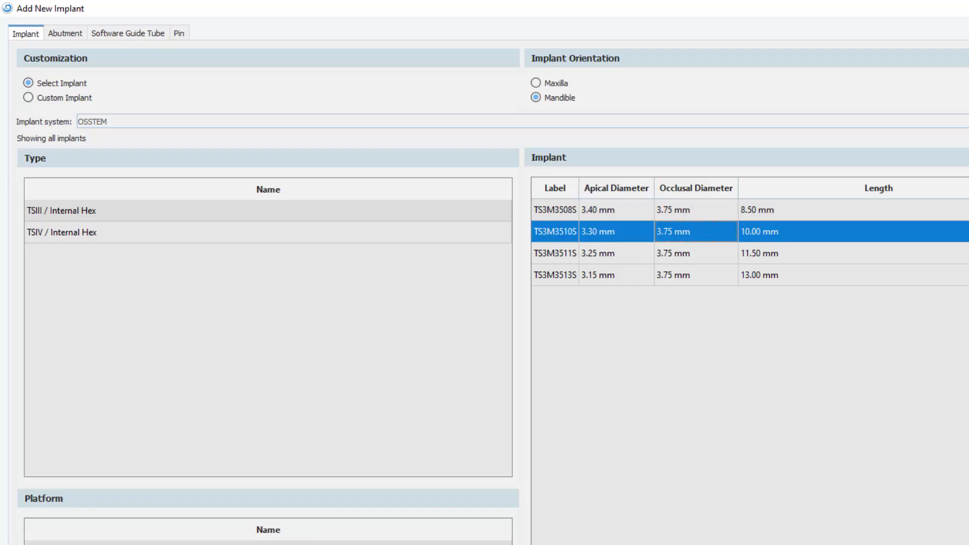
{"action": "left_click", "coordinate": [917, 420]}
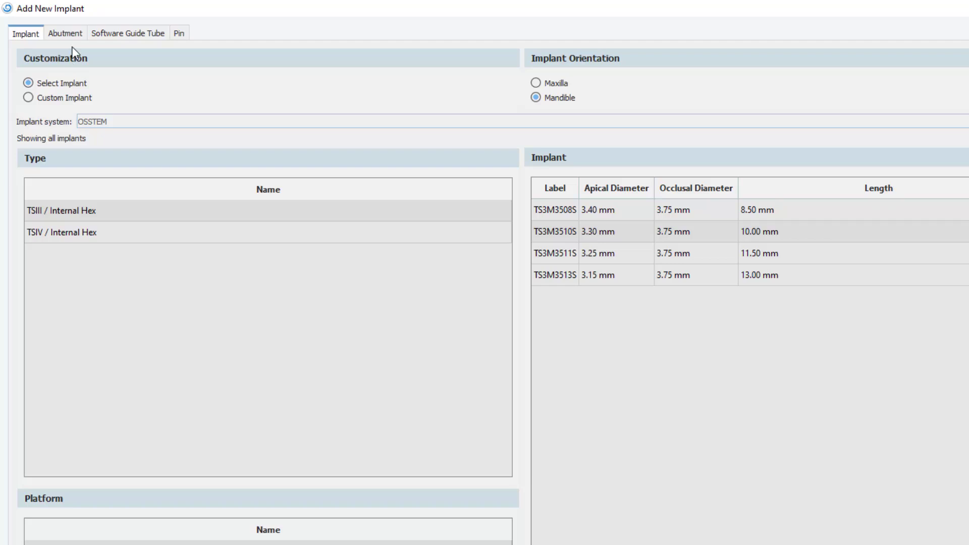
Give the new implant a custom abutment 15 mm long and confirm the implant definition.
{"action": "key", "text": "ctrl+Tab"}
{"action": "left_click", "coordinate": [63, 112]}
{"action": "left_click", "coordinate": [563, 160]}
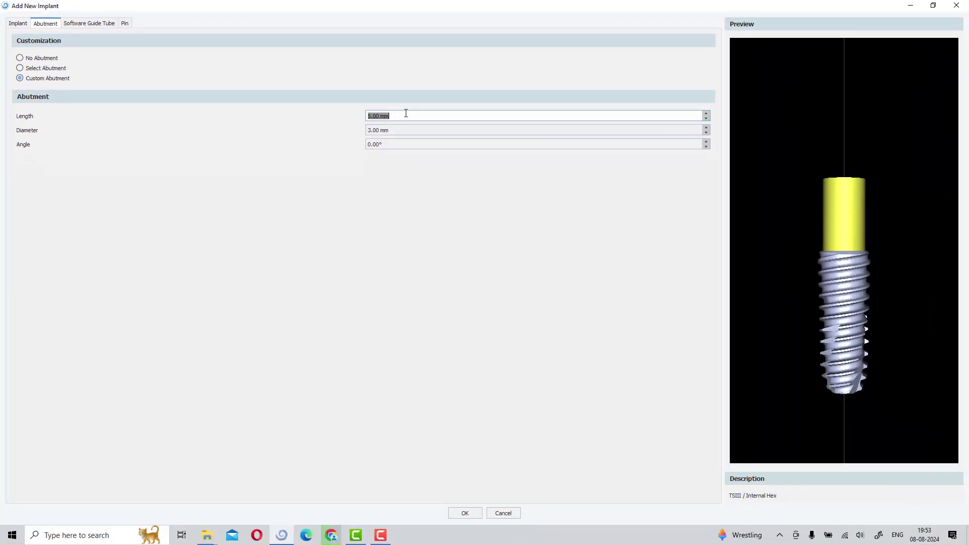
{"action": "type", "text": "15"}
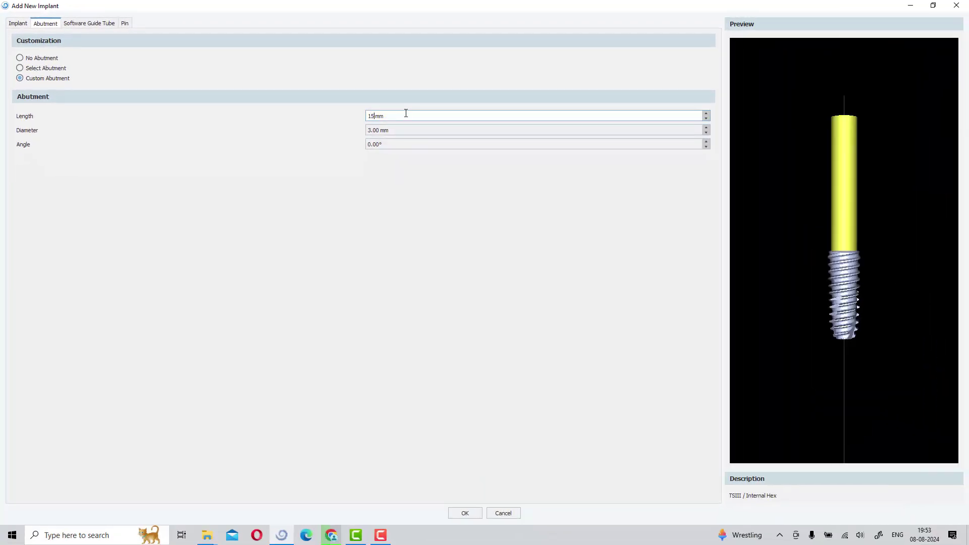
{"action": "left_click", "coordinate": [406, 146]}
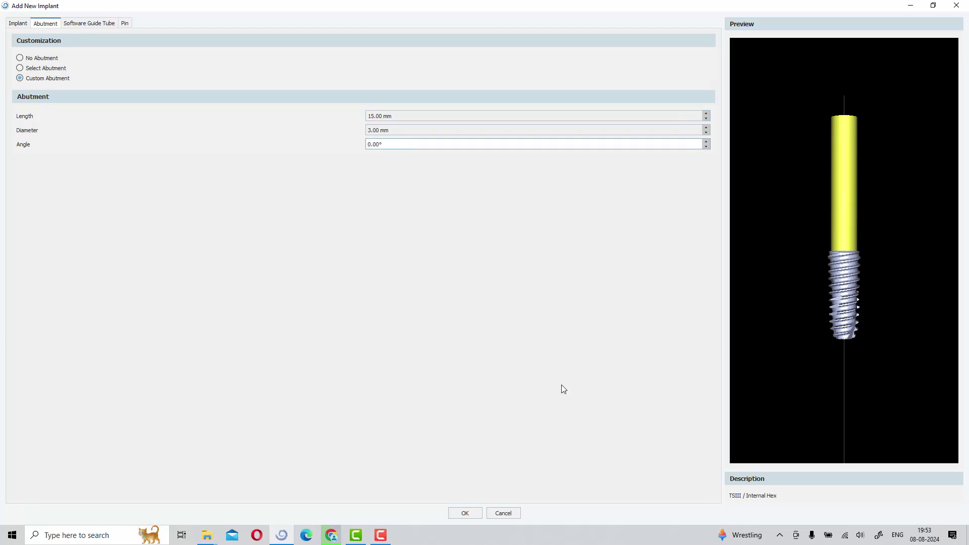
{"action": "left_click", "coordinate": [465, 513]}
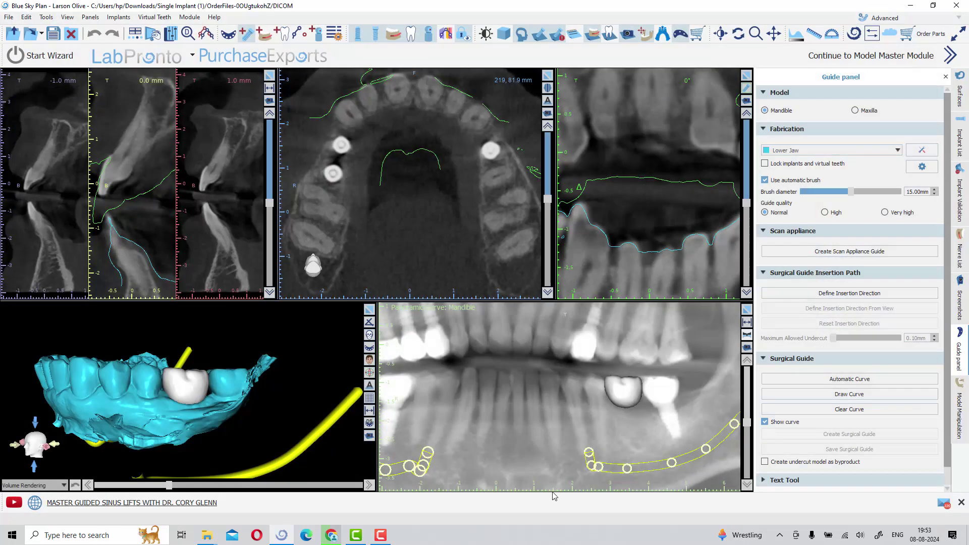
Place the implant beneath the virtual molar in the panoramic view, then shift and tilt it within the bone in the cross-section.
{"action": "left_click", "coordinate": [628, 421]}
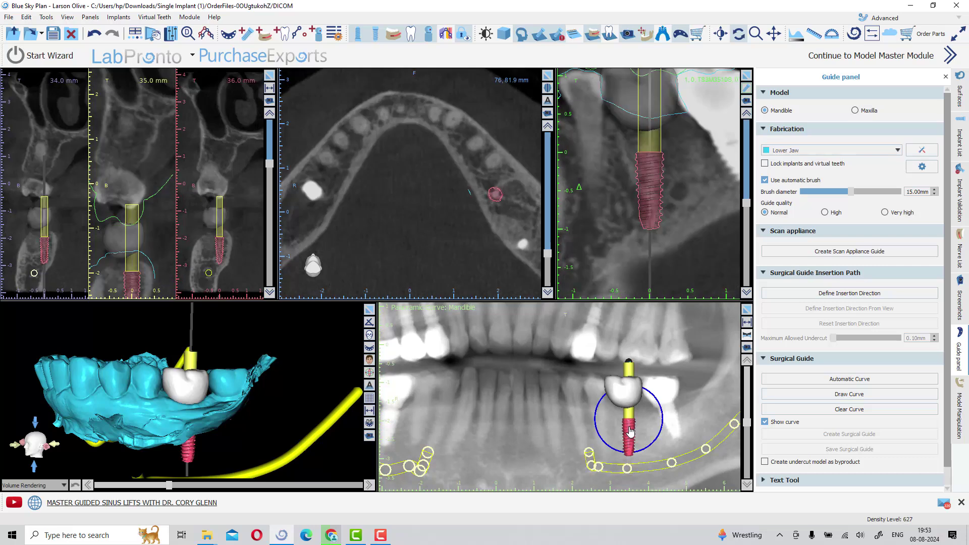
{"action": "scroll", "coordinate": [651, 270], "scroll_direction": "down", "scroll_amount": 3}
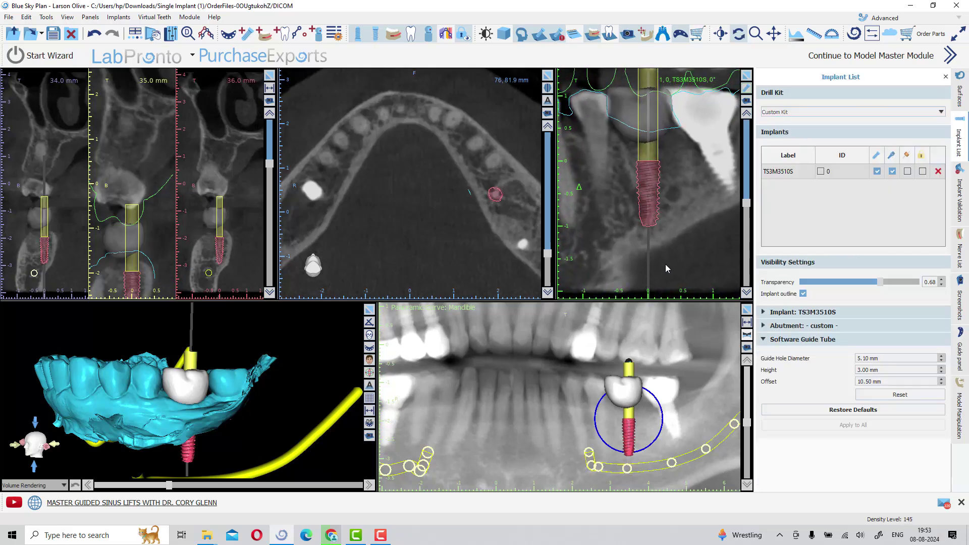
{"action": "scroll", "coordinate": [122, 169], "scroll_direction": "up", "scroll_amount": 5}
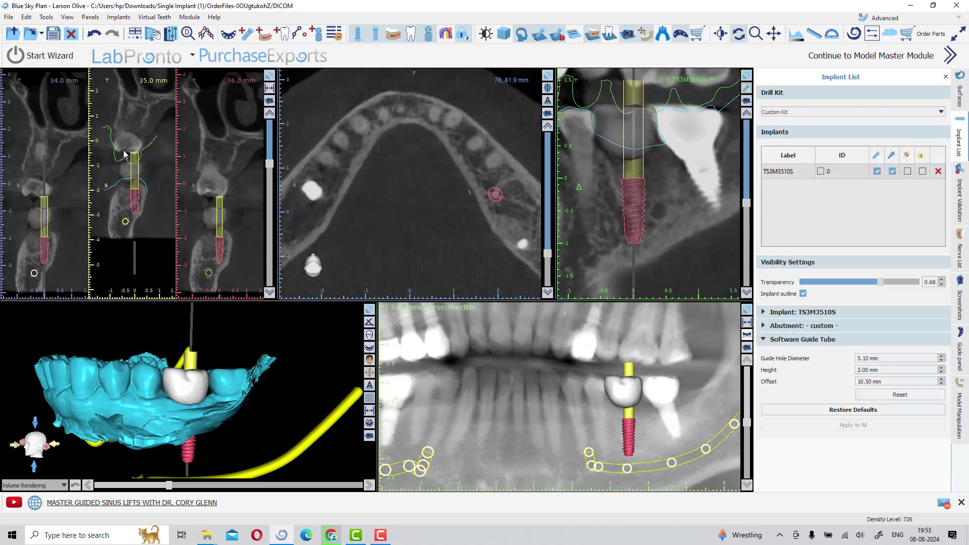
{"action": "left_click_drag", "start_coordinate": [135, 203], "coordinate": [124, 199]}
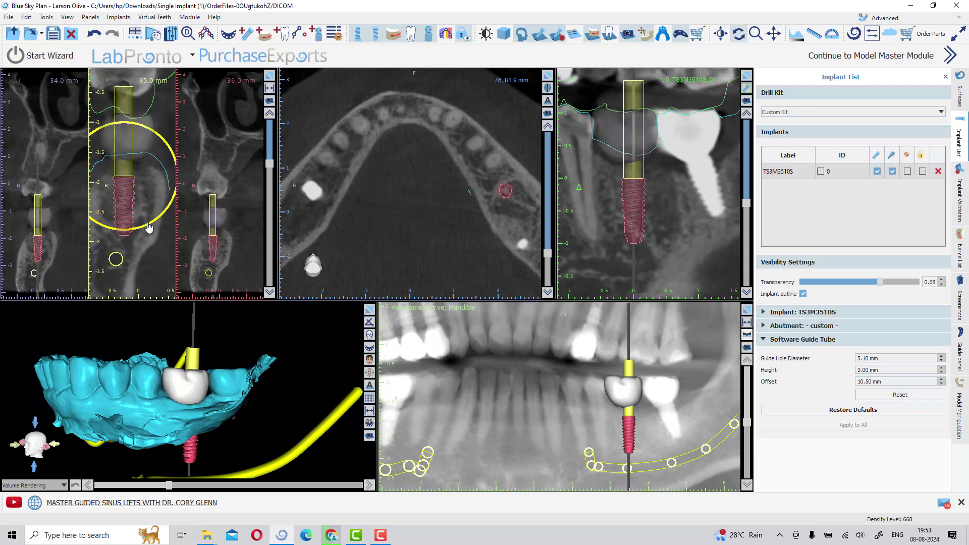
{"action": "left_click_drag", "start_coordinate": [147, 228], "coordinate": [140, 230]}
Raise the implant slightly and tilt its apex toward the neighbouring distal implant in the maximized panoramic view.
{"action": "left_click_drag", "start_coordinate": [129, 315], "coordinate": [132, 356]}
{"action": "left_click", "coordinate": [369, 309]}
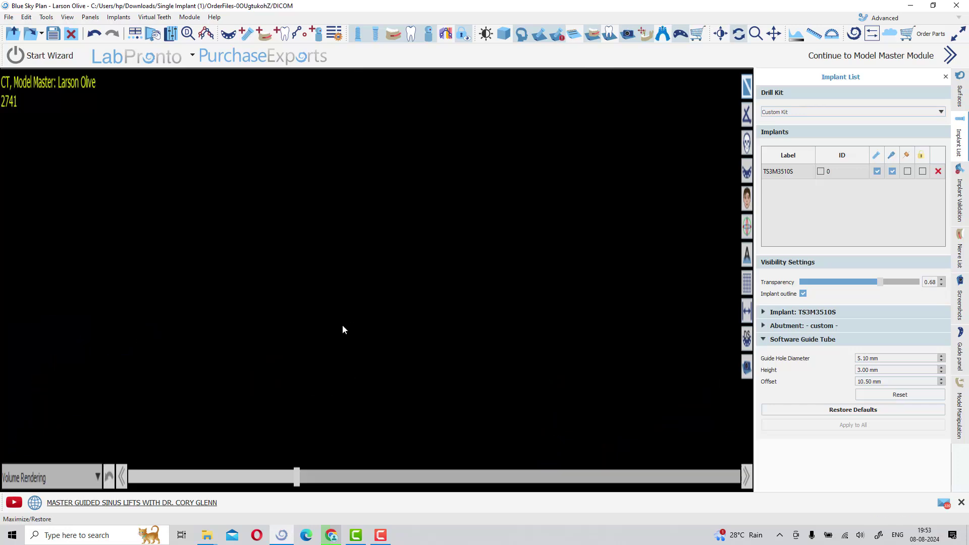
{"action": "left_click", "coordinate": [747, 76]}
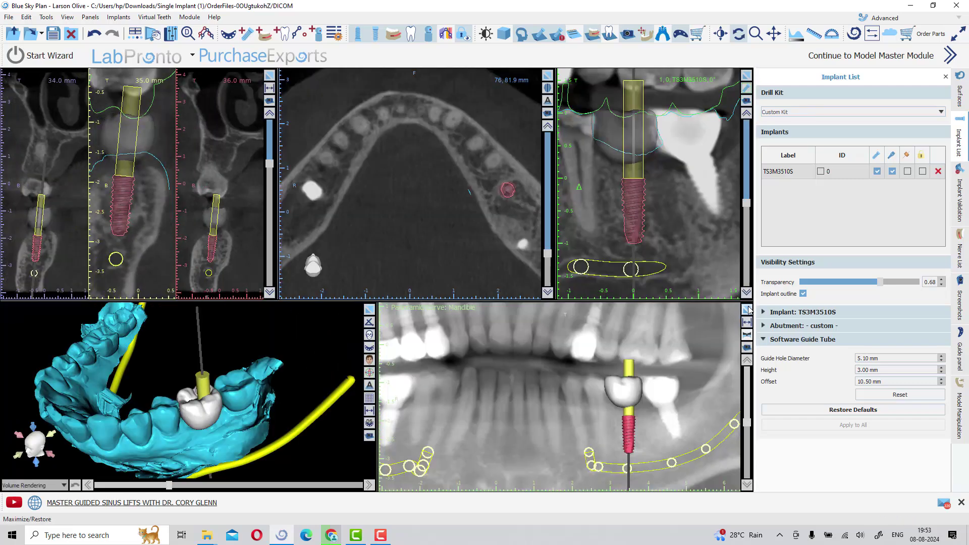
{"action": "left_click", "coordinate": [747, 309]}
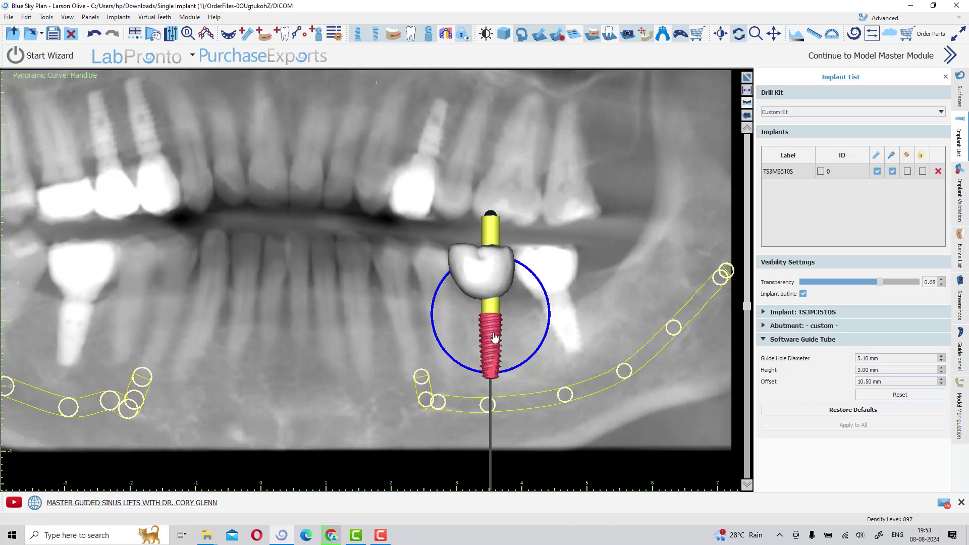
{"action": "mouse_move", "coordinate": [485, 339]}
{"action": "left_mouse_down"}
{"action": "mouse_move", "coordinate": [430, 338]}
{"action": "mouse_move", "coordinate": [538, 333]}
{"action": "mouse_move", "coordinate": [476, 332]}
{"action": "mouse_move", "coordinate": [493, 332]}
{"action": "left_mouse_up"}
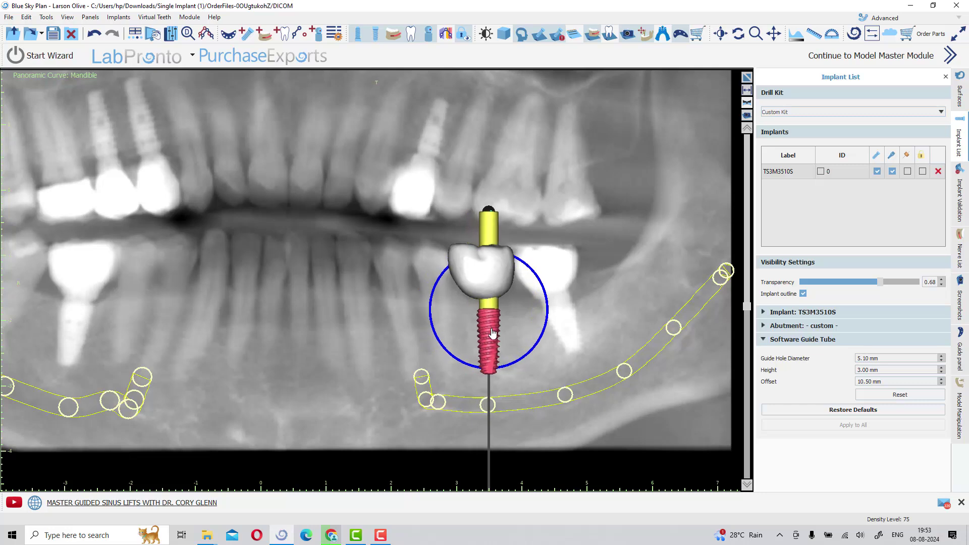
{"action": "left_click_drag", "start_coordinate": [513, 369], "coordinate": [519, 368]}
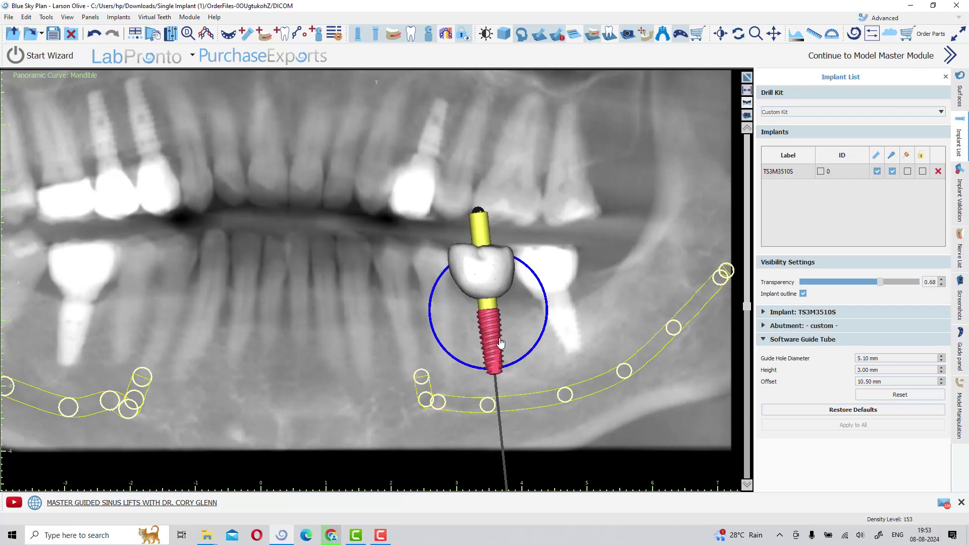
{"action": "left_click", "coordinate": [746, 77]}
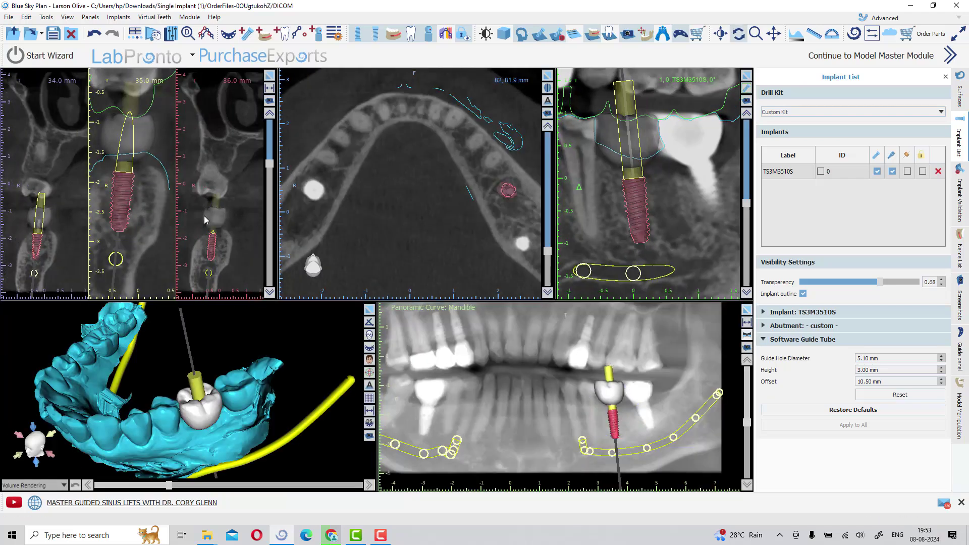
Move the implant toward the middle of the ridge in the maximized cross-section and reset its software guide tube settings.
{"action": "scroll", "coordinate": [112, 204], "scroll_direction": "down", "scroll_amount": 2}
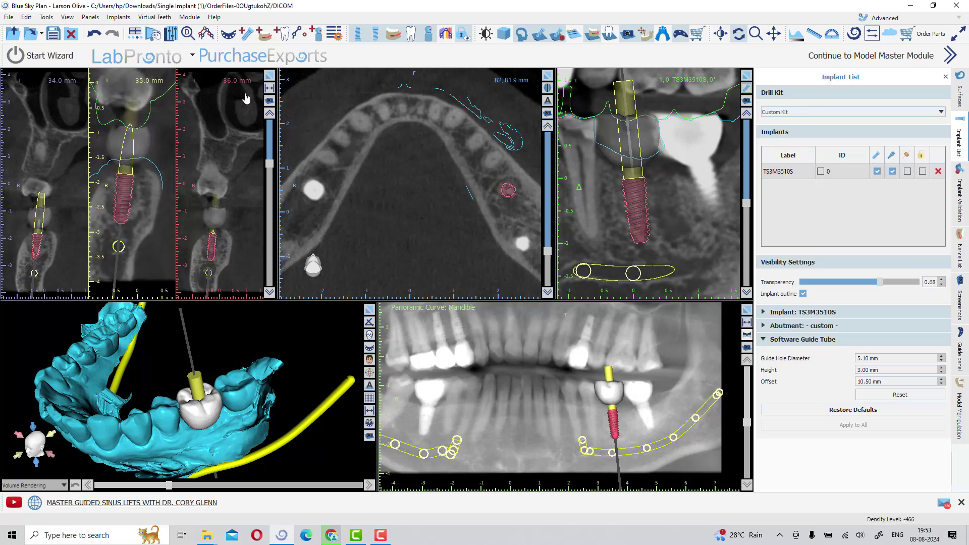
{"action": "left_click", "coordinate": [268, 83]}
{"action": "scroll", "coordinate": [281, 277], "scroll_direction": "up", "scroll_amount": 2}
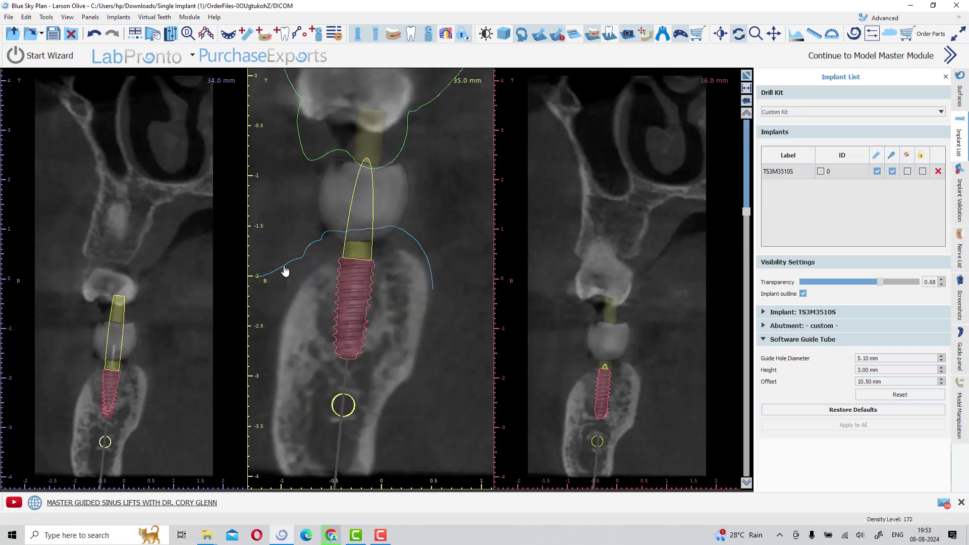
{"action": "mouse_move", "coordinate": [348, 281]}
{"action": "left_click_drag", "start_coordinate": [351, 281], "coordinate": [359, 285]}
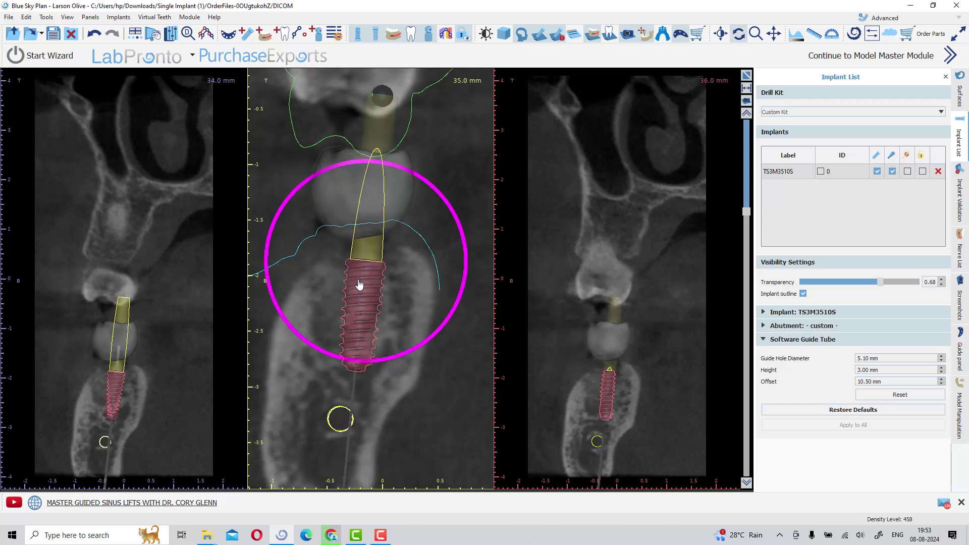
{"action": "left_click", "coordinate": [900, 395]}
Replace the placed implant with the OSSTEM TSIII TS3S5010S on the 5.0 / Regular platform, 10 mm long.
{"action": "left_click", "coordinate": [764, 313]}
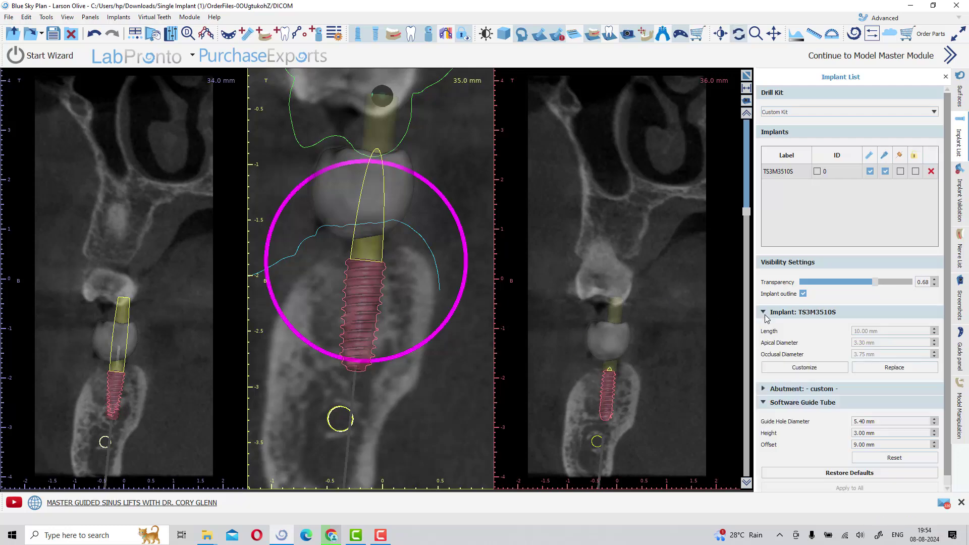
{"action": "left_click", "coordinate": [879, 368]}
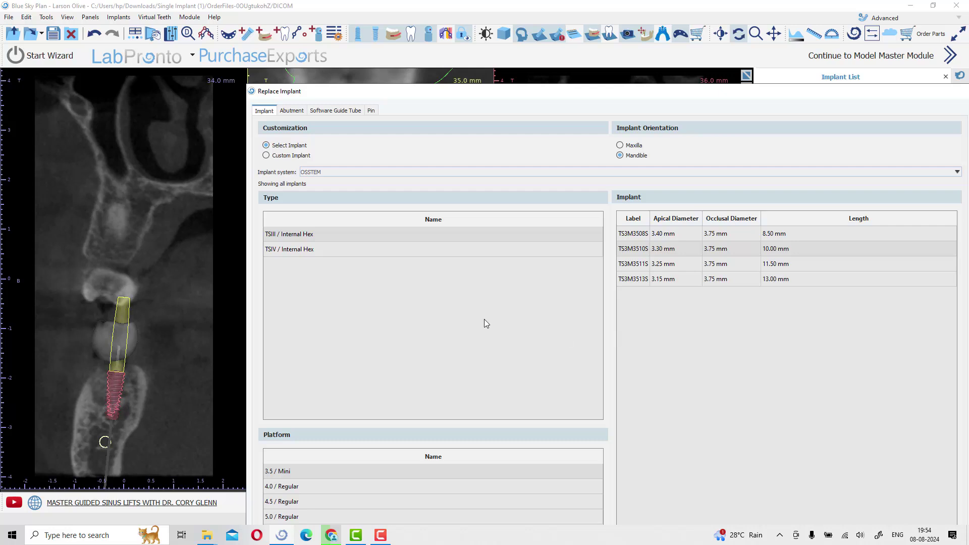
{"action": "left_click", "coordinate": [304, 501]}
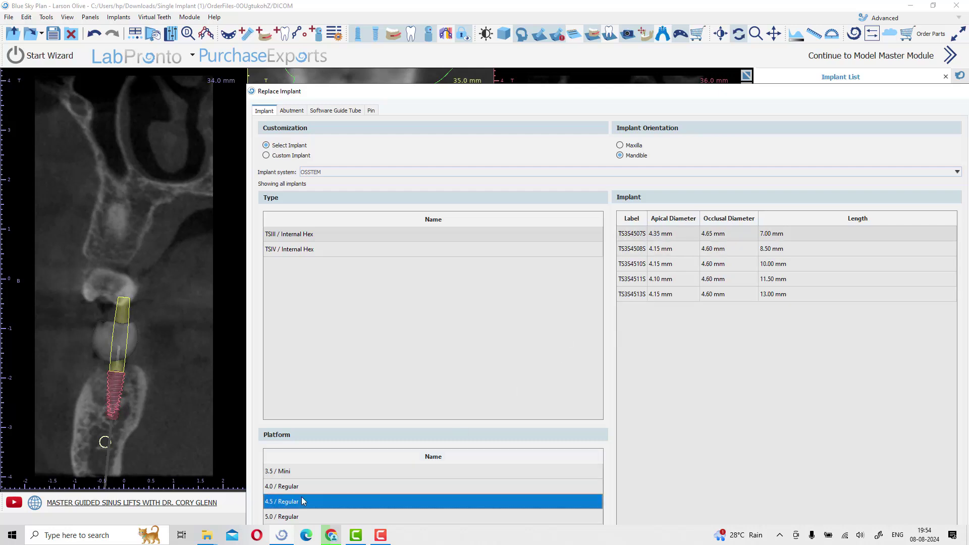
{"action": "left_click", "coordinate": [303, 517]}
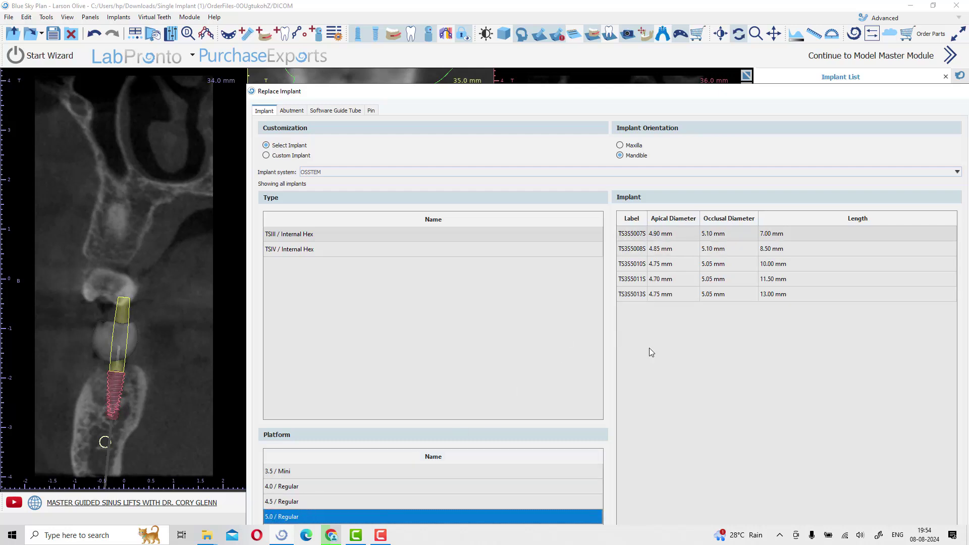
{"action": "left_click", "coordinate": [716, 239]}
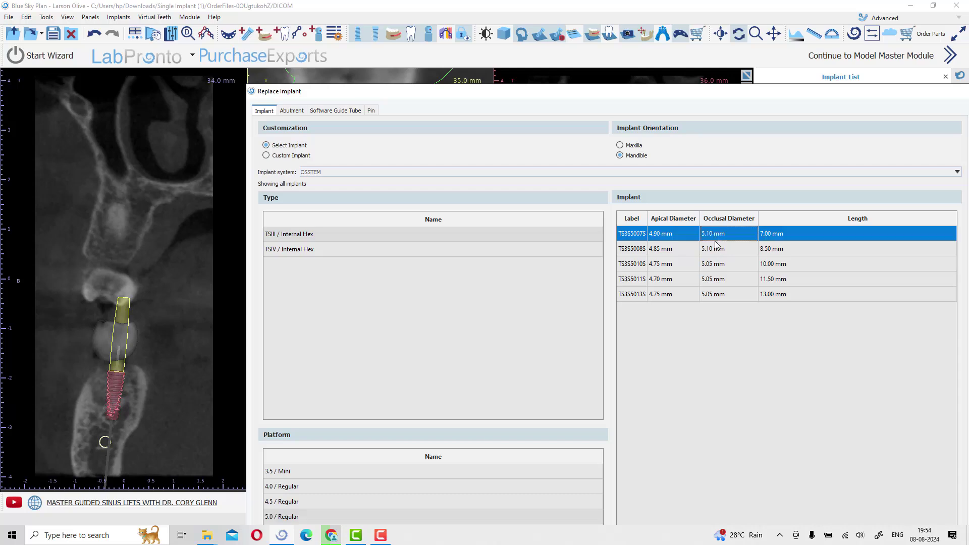
{"action": "left_click", "coordinate": [717, 264]}
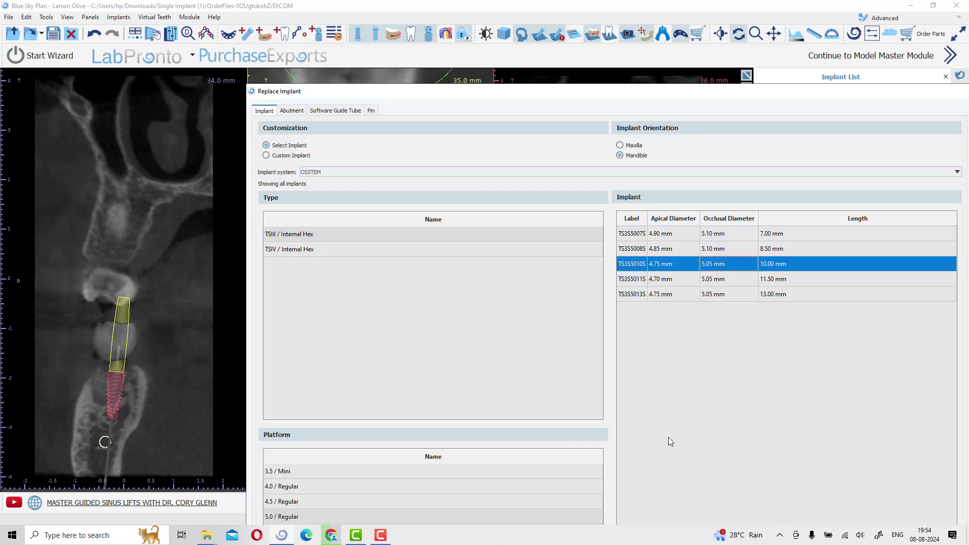
{"action": "double_click", "coordinate": [684, 95]}
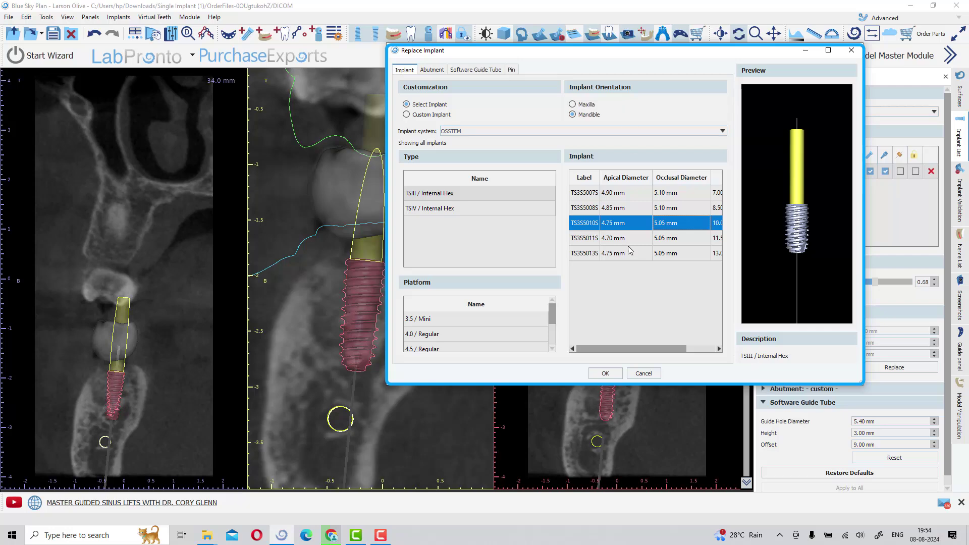
{"action": "left_click", "coordinate": [775, 314]}
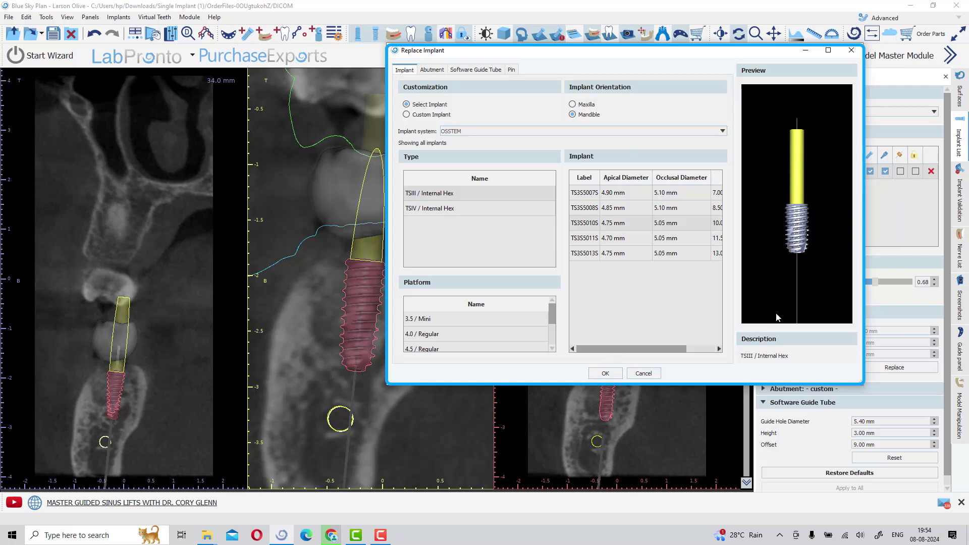
{"action": "left_click_drag", "start_coordinate": [860, 380], "coordinate": [900, 414]}
{"action": "left_click", "coordinate": [629, 225]}
{"action": "left_click", "coordinate": [626, 406]}
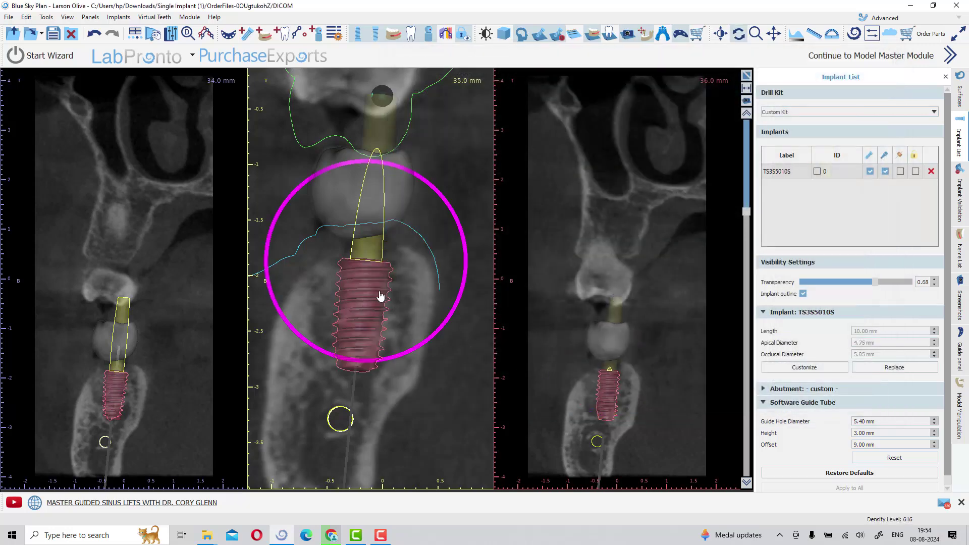
Examine the replaced implant's position relative to the virtual molar, neighbouring roots and nerve in the 3D and rotating implant slice views.
{"action": "left_click", "coordinate": [747, 76]}
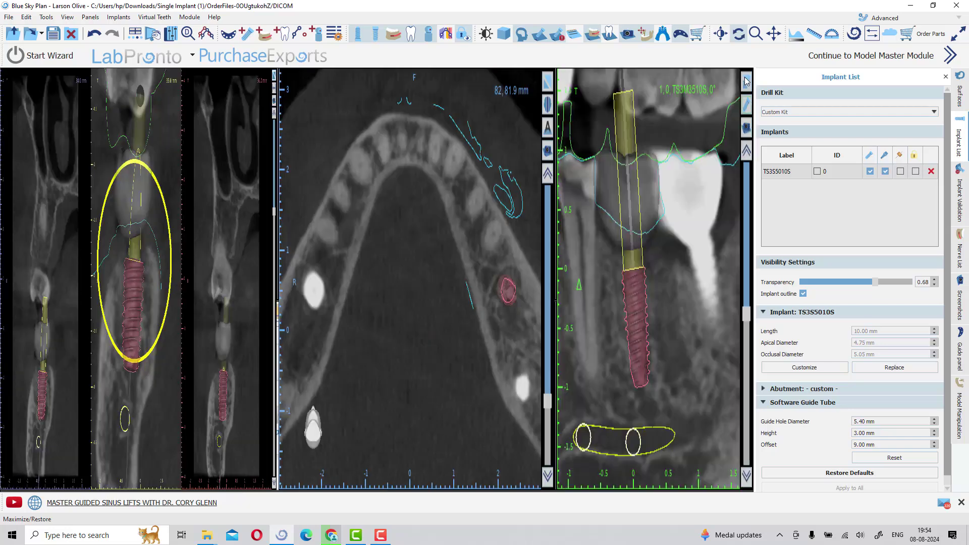
{"action": "scroll", "coordinate": [302, 395], "scroll_direction": "up", "scroll_amount": 3}
{"action": "left_click_drag", "start_coordinate": [303, 396], "coordinate": [323, 328]}
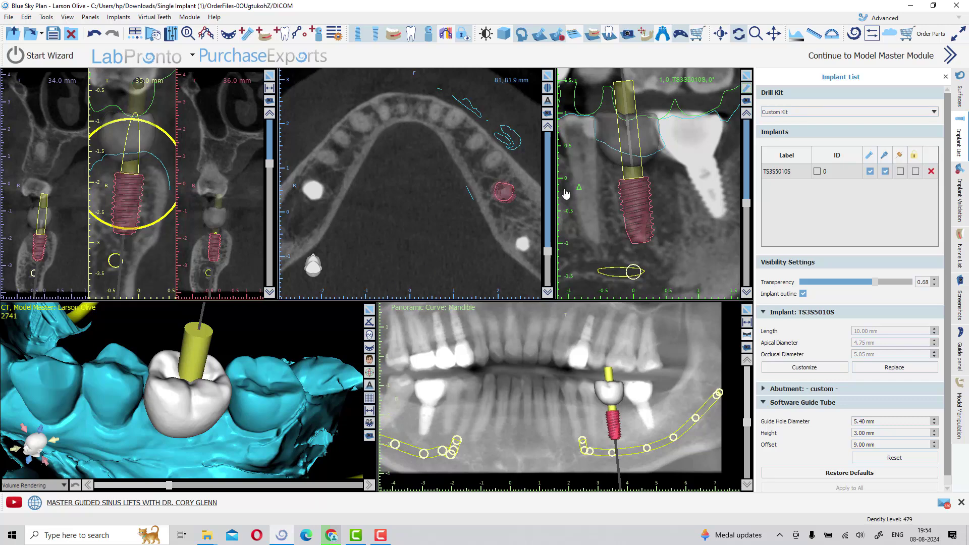
{"action": "left_click", "coordinate": [749, 76]}
{"action": "left_click", "coordinate": [747, 77]}
{"action": "scroll", "coordinate": [688, 246], "scroll_direction": "down", "scroll_amount": 2}
{"action": "scroll", "coordinate": [688, 246], "scroll_direction": "up", "scroll_amount": 2}
{"action": "left_click", "coordinate": [746, 75]}
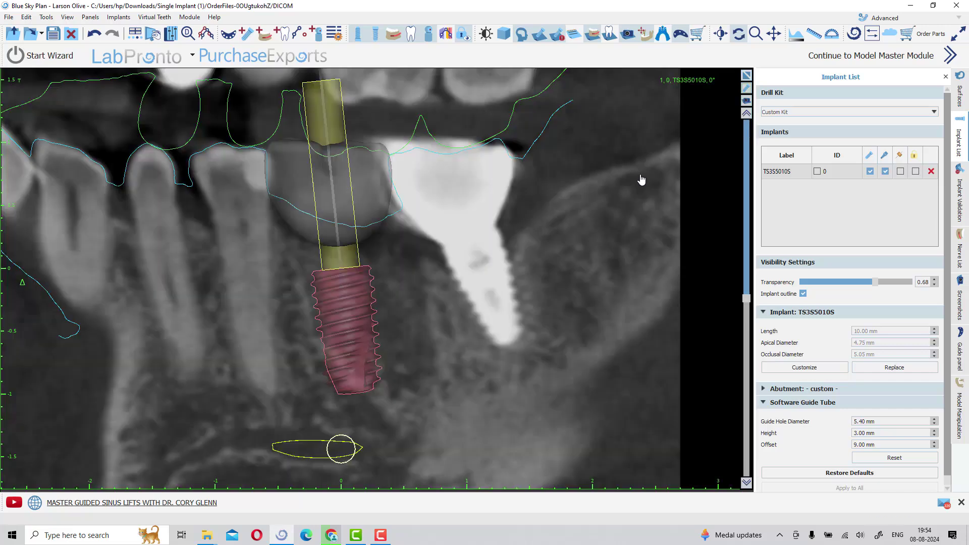
{"action": "scroll", "coordinate": [647, 273], "scroll_direction": "down", "scroll_amount": 10}
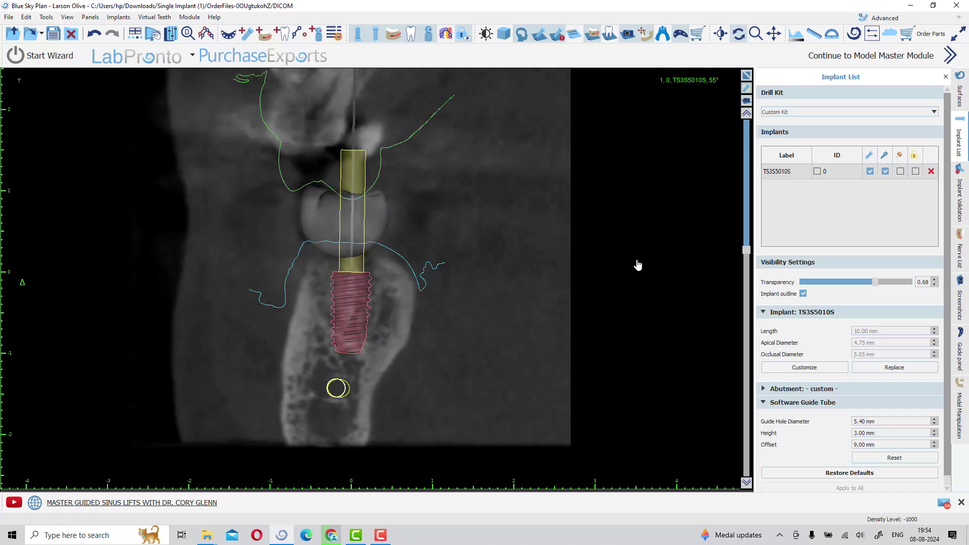
Measure the distances from the planned implant to the neighbouring mesial root and the distal implant in the rotating implant slice.
{"action": "scroll", "coordinate": [637, 265], "scroll_direction": "down", "scroll_amount": 6}
{"action": "scroll", "coordinate": [577, 254], "scroll_direction": "up", "scroll_amount": 2}
{"action": "scroll", "coordinate": [577, 252], "scroll_direction": "down", "scroll_amount": 15}
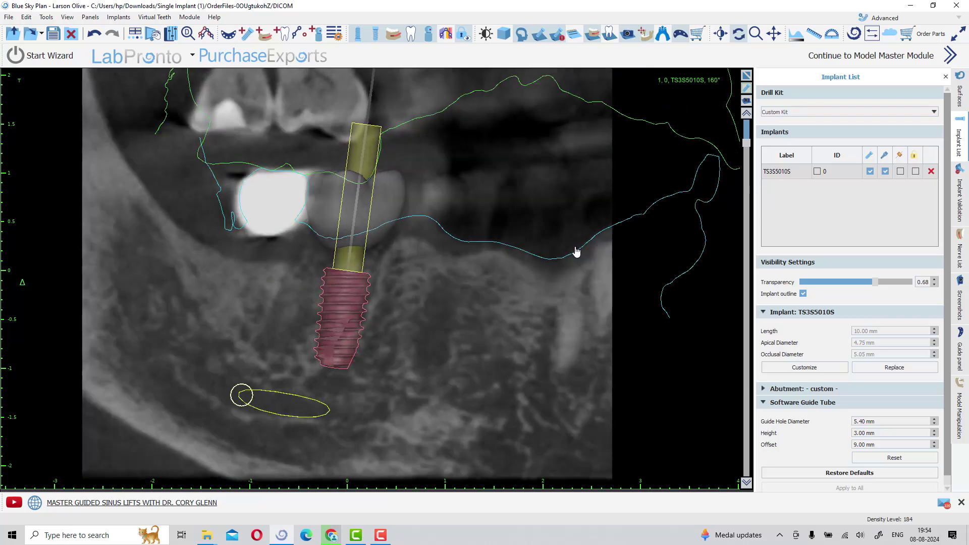
{"action": "scroll", "coordinate": [577, 252], "scroll_direction": "down", "scroll_amount": 4}
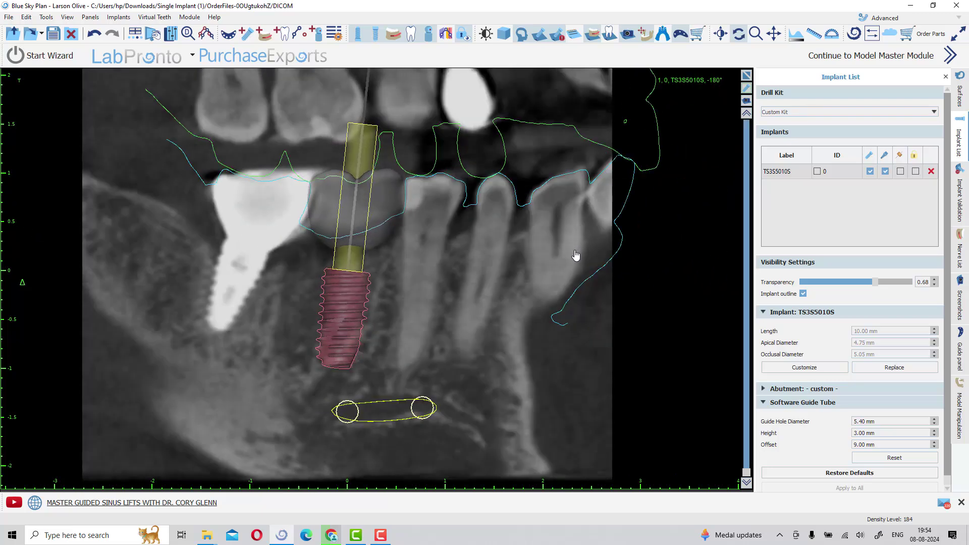
{"action": "left_click", "coordinate": [814, 34]}
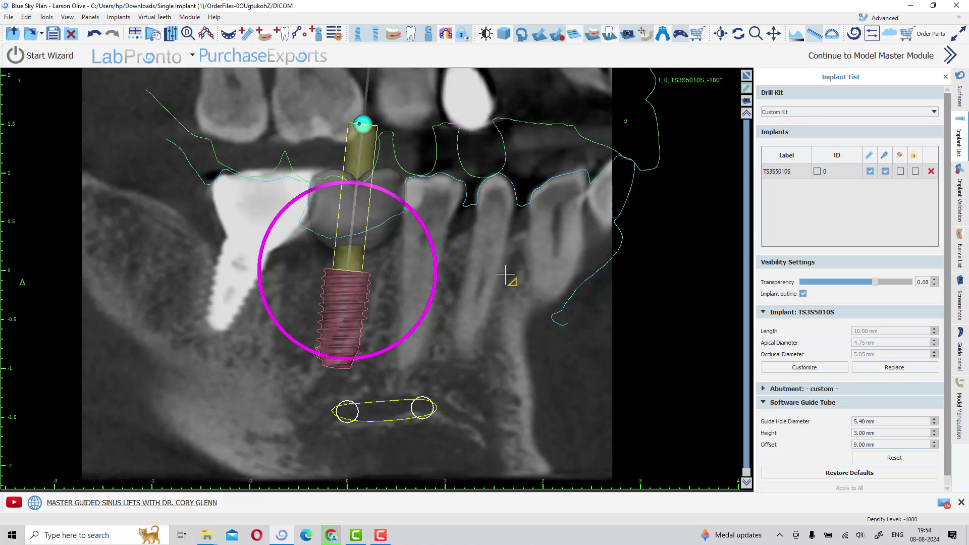
{"action": "left_click_drag", "start_coordinate": [380, 302], "coordinate": [265, 295]}
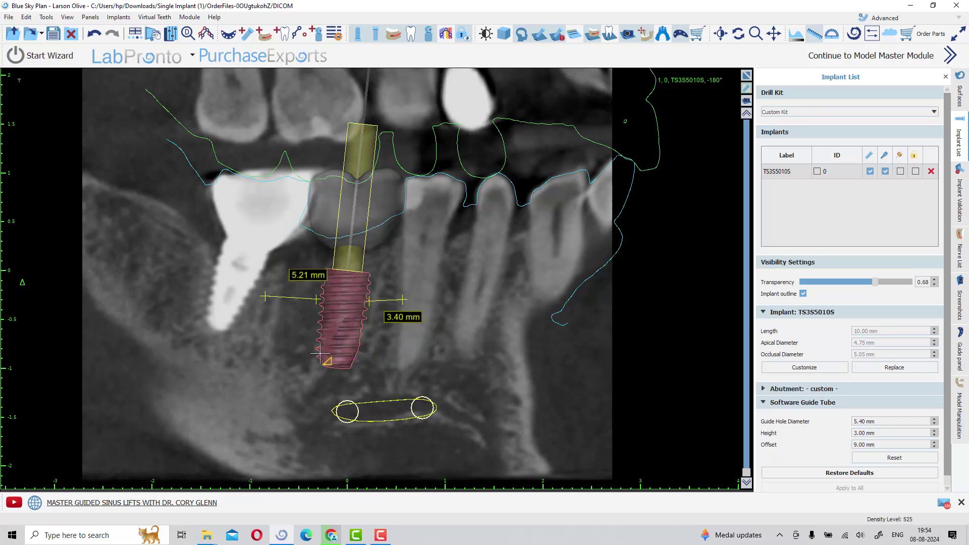
{"action": "key", "text": "Escape"}
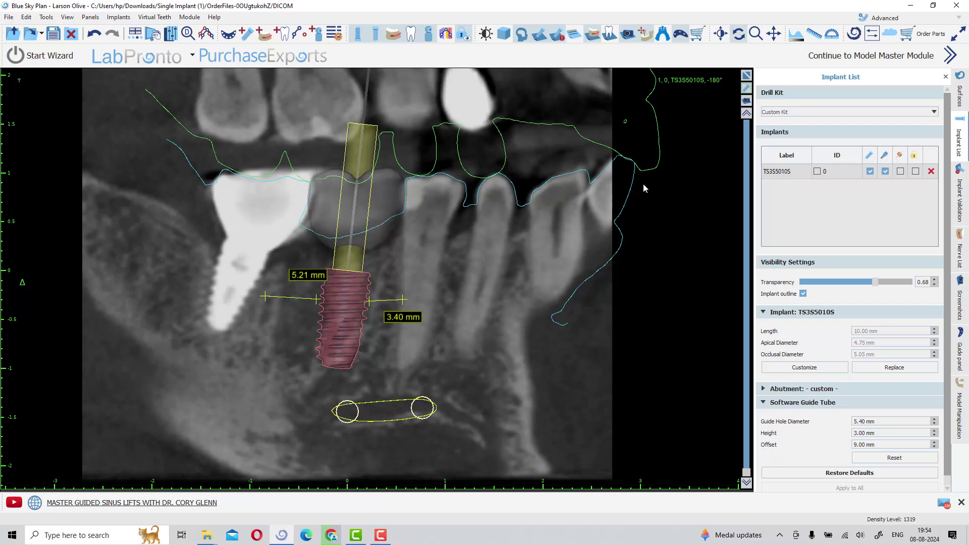
Restore the multi-view layout, maximize the 3D view and lock the TS3S5010S implant in the implant list.
{"action": "left_click", "coordinate": [747, 76]}
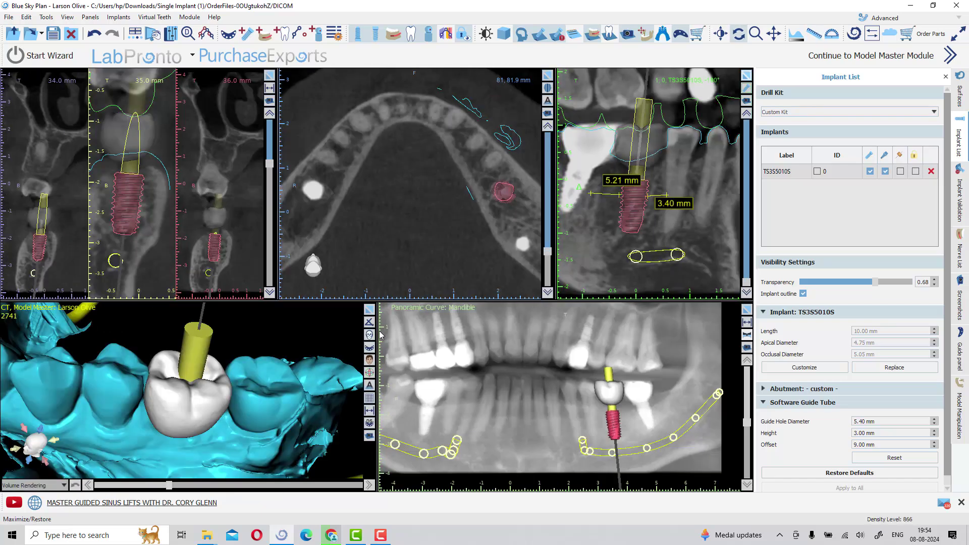
{"action": "left_click", "coordinate": [370, 310]}
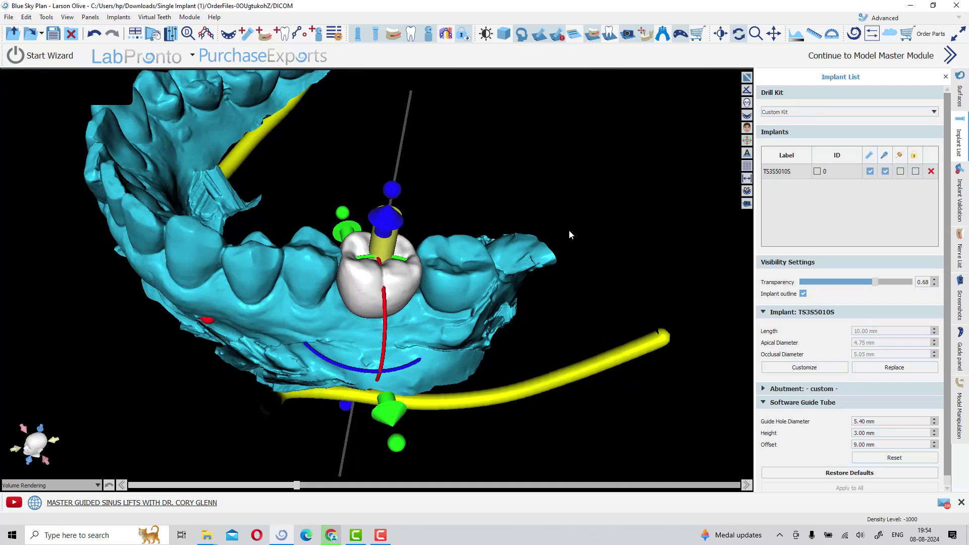
{"action": "left_click", "coordinate": [914, 158]}
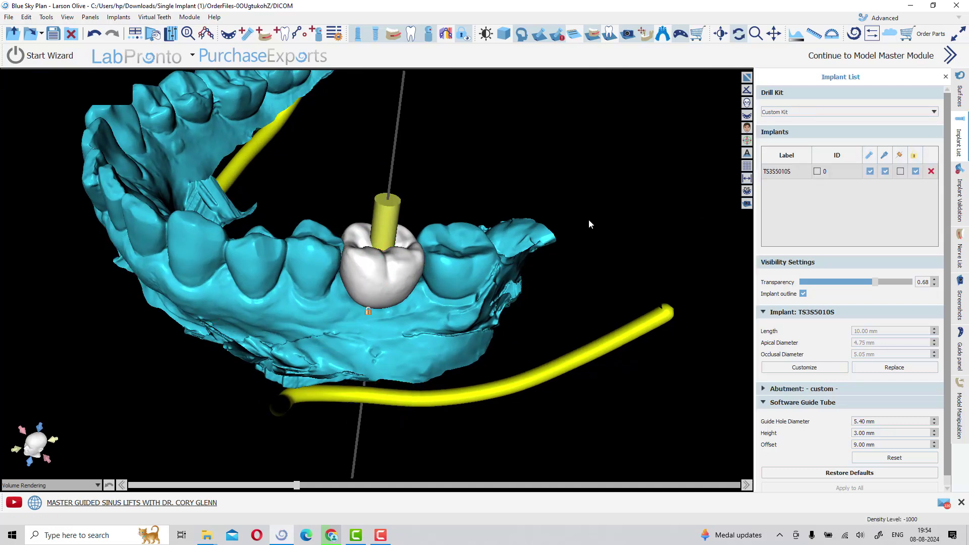
{"action": "scroll", "coordinate": [588, 223], "scroll_direction": "up", "scroll_amount": 5}
{"action": "scroll", "coordinate": [568, 165], "scroll_direction": "down", "scroll_amount": 3}
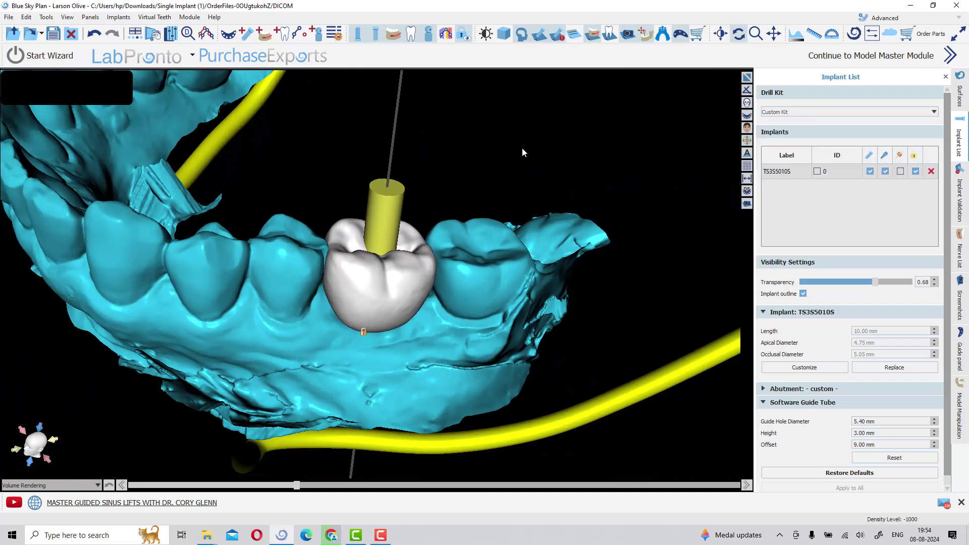
Hide the virtual tooth and show the software guide tube around the implant on the lower jaw model.
{"action": "left_click", "coordinate": [412, 38]}
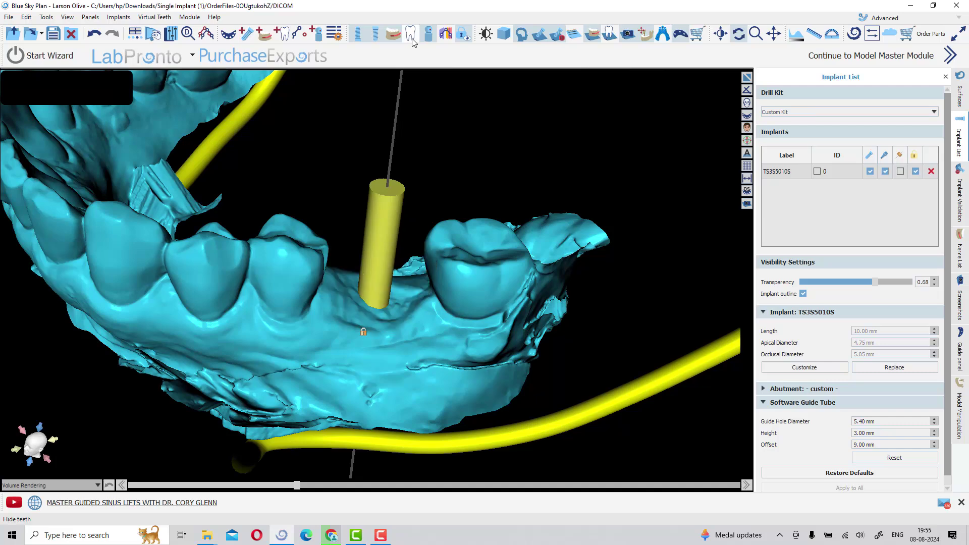
{"action": "left_click_drag", "start_coordinate": [292, 117], "coordinate": [350, 163]}
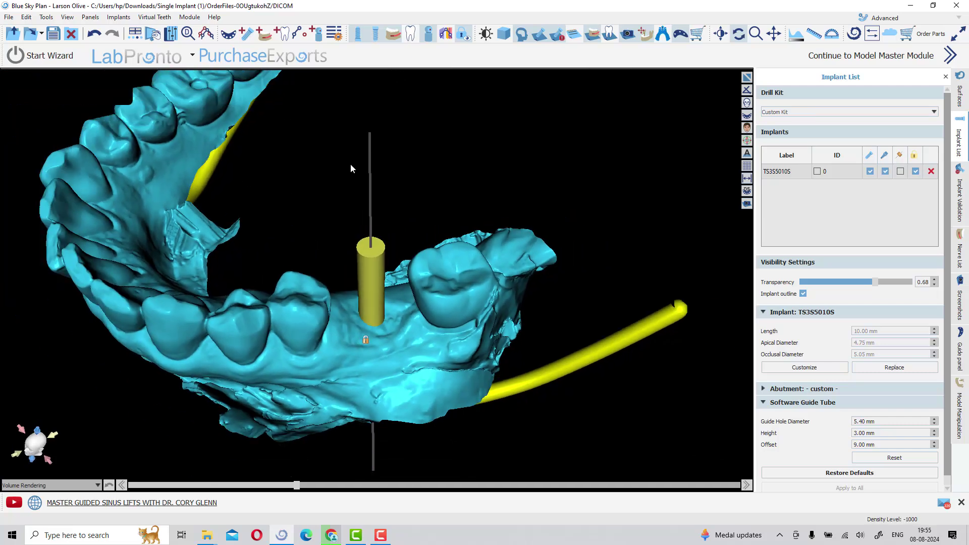
{"action": "left_click", "coordinate": [900, 157]}
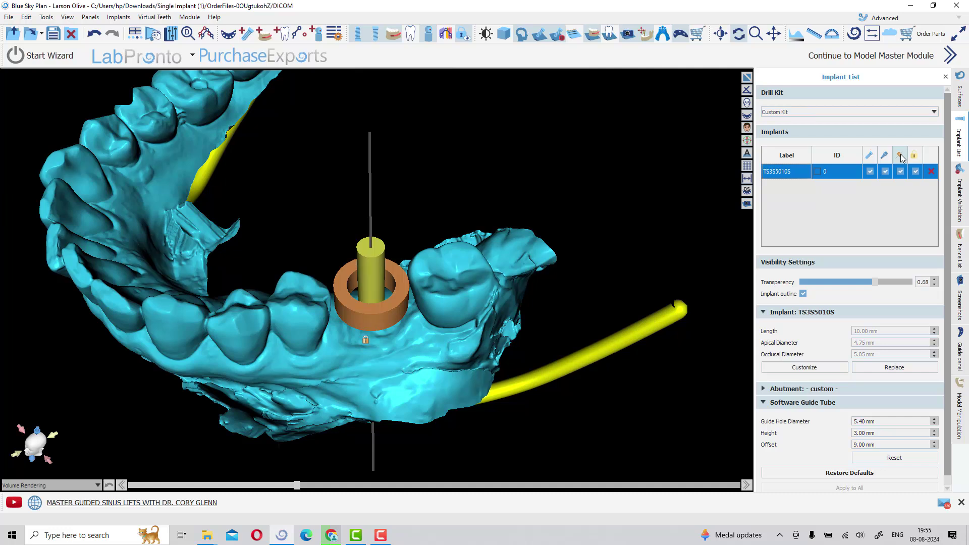
Set the drill kit to Osstem OneGuide KIT - Metal Cylinder(7.0mm) - OSSTEM Sleeve and review the guide tube diameter and offset.
{"action": "left_click", "coordinate": [817, 114]}
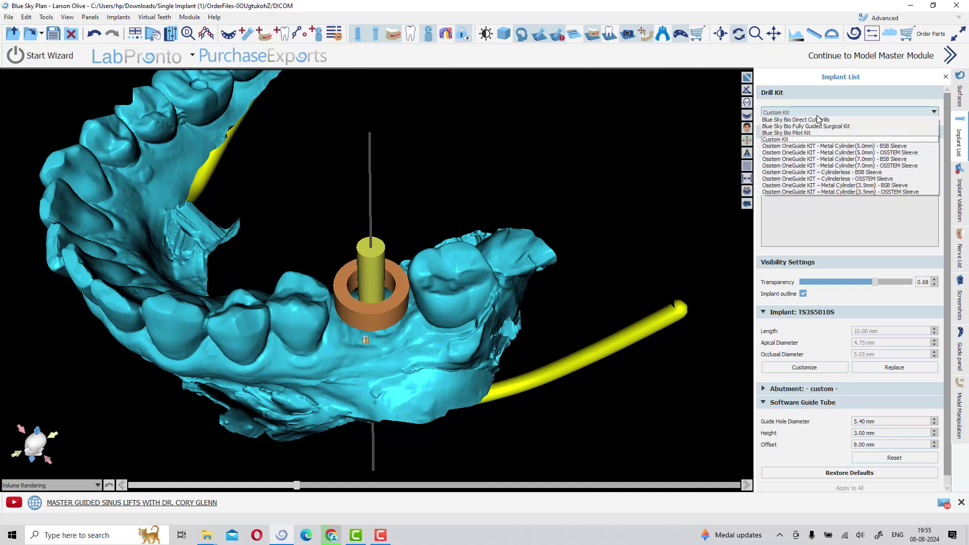
{"action": "left_click", "coordinate": [805, 166]}
{"action": "left_click", "coordinate": [485, 304]}
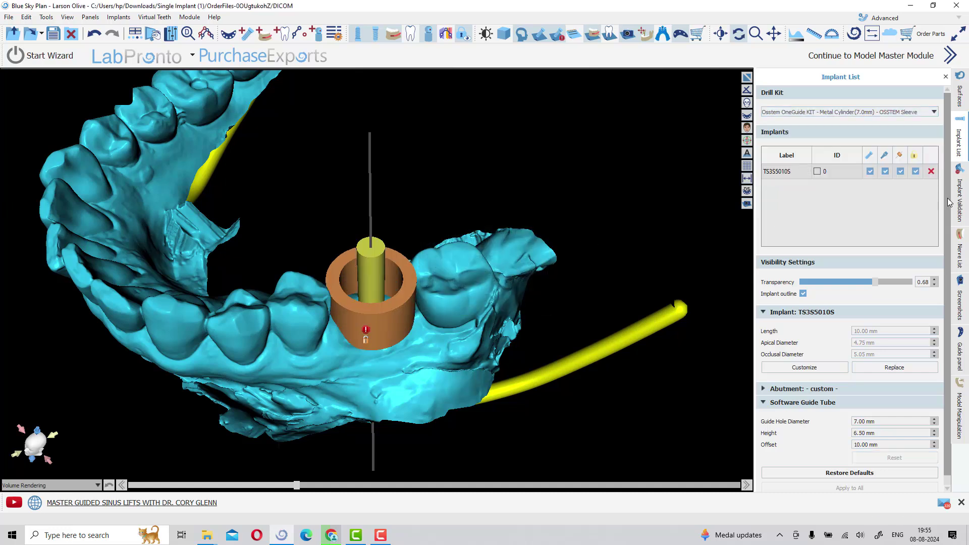
{"action": "scroll", "coordinate": [942, 242], "scroll_direction": "down", "scroll_amount": 1}
{"action": "left_click", "coordinate": [890, 411]}
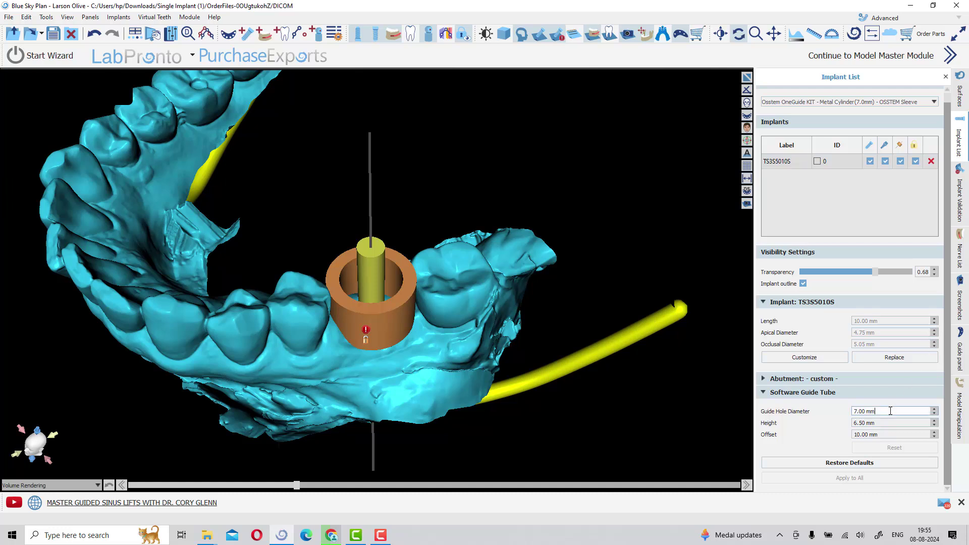
{"action": "left_click", "coordinate": [892, 434]}
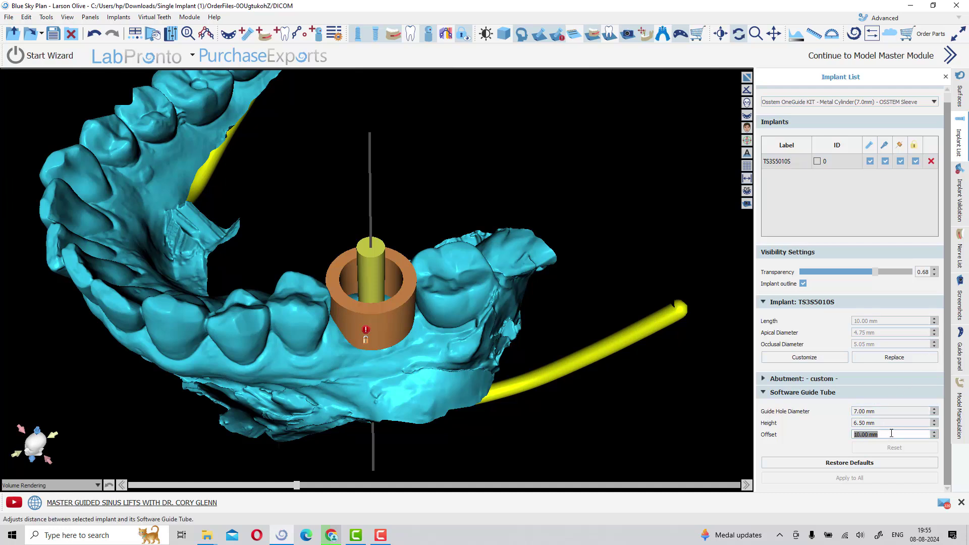
{"action": "left_click_drag", "start_coordinate": [639, 349], "coordinate": [661, 335]}
Set up the surgical guide fabrication with the Lower Jaw model and Very high guide quality.
{"action": "left_click", "coordinate": [961, 351]}
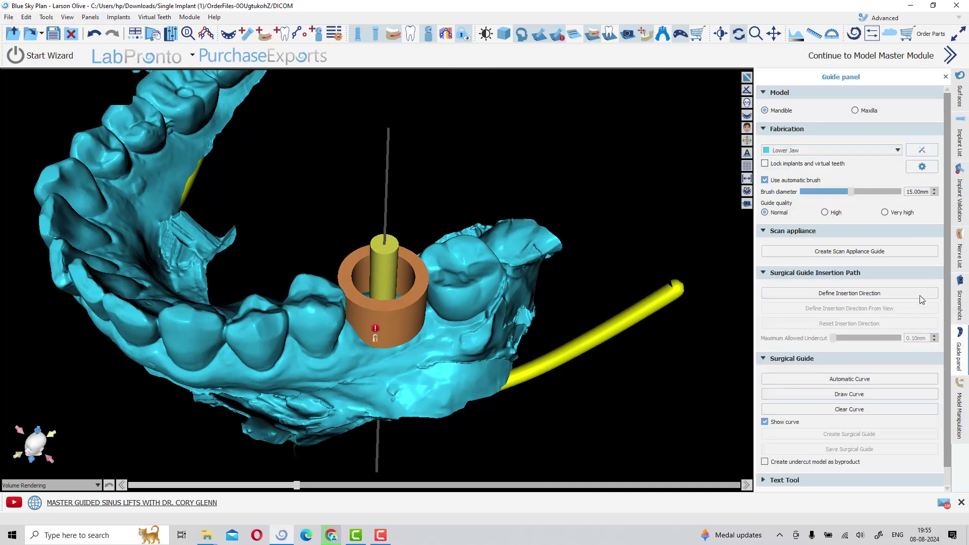
{"action": "left_click_drag", "start_coordinate": [292, 202], "coordinate": [738, 229]}
{"action": "left_click", "coordinate": [795, 150]}
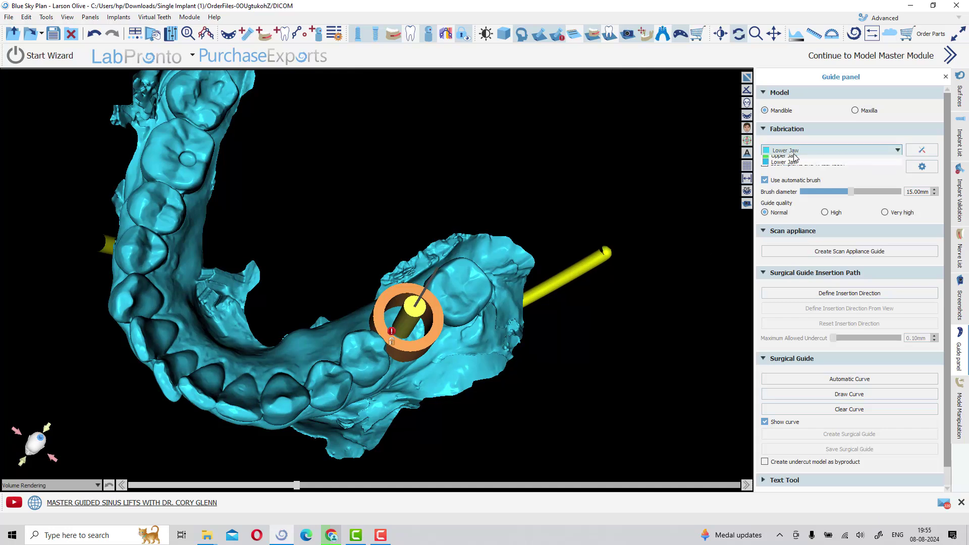
{"action": "left_click", "coordinate": [794, 166]}
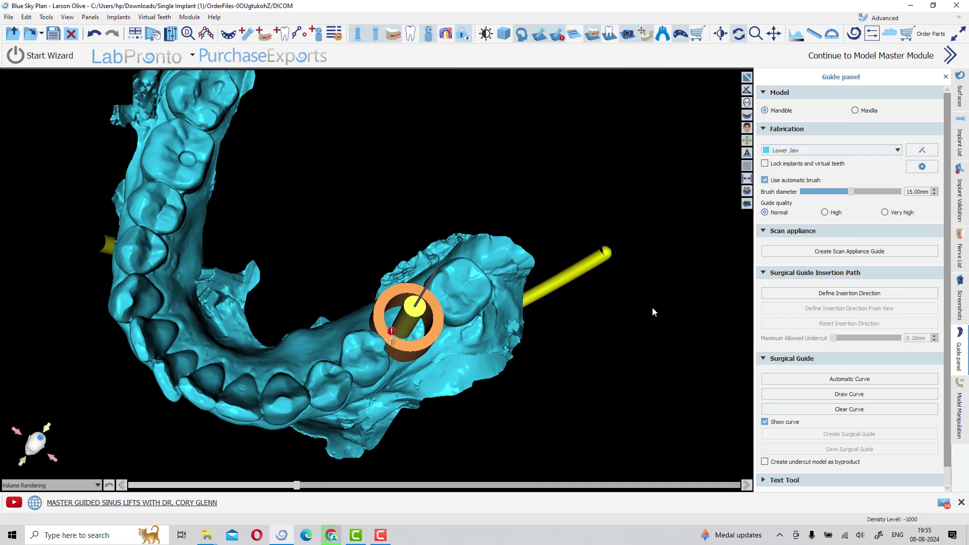
{"action": "scroll", "coordinate": [653, 307], "scroll_direction": "up", "scroll_amount": 2}
{"action": "scroll", "coordinate": [593, 274], "scroll_direction": "down", "scroll_amount": 2}
{"action": "left_click_drag", "start_coordinate": [593, 274], "coordinate": [605, 241]}
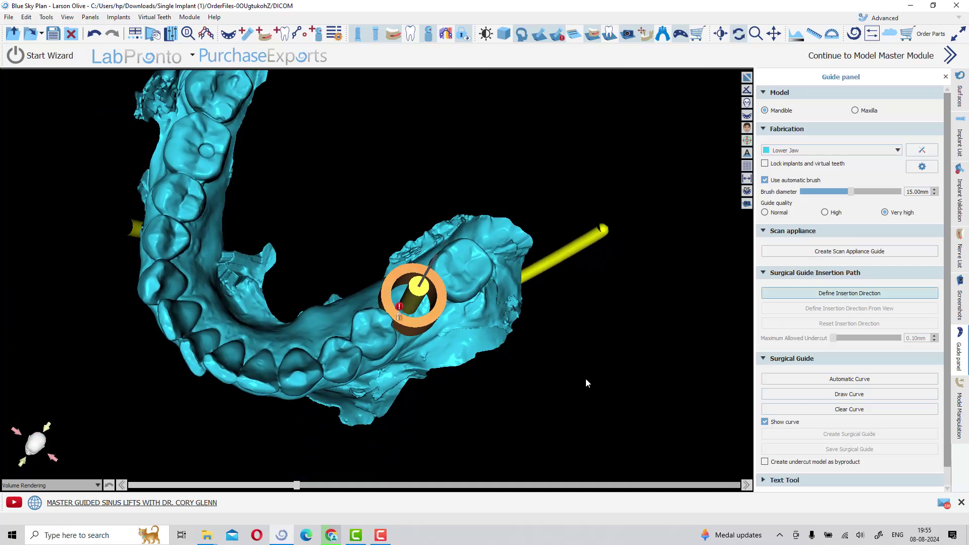
Define the surgical guide's insertion direction over the lower arch and inspect the undercut areas from the front.
{"action": "left_click_drag", "start_coordinate": [579, 386], "coordinate": [752, 341]}
{"action": "scroll", "coordinate": [508, 345], "scroll_direction": "up", "scroll_amount": 3}
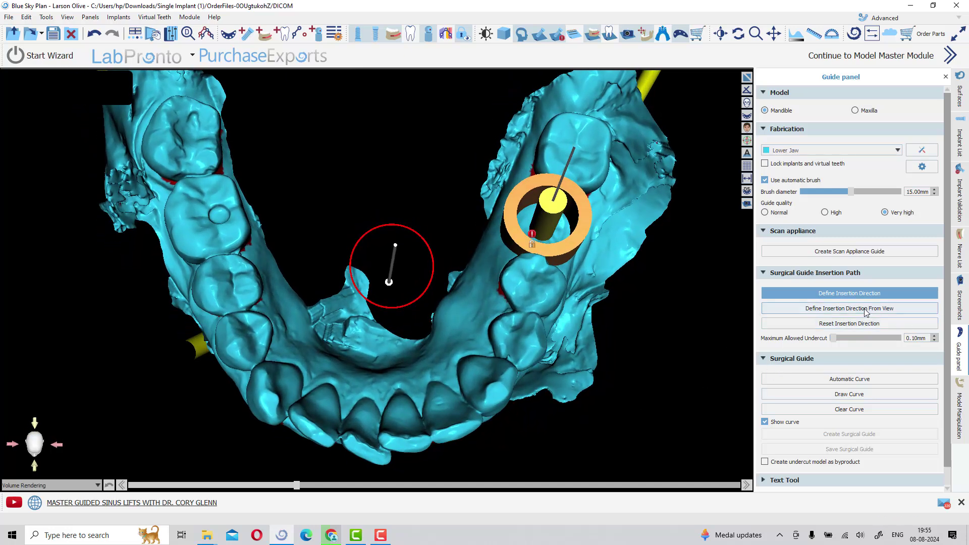
{"action": "left_click_drag", "start_coordinate": [405, 430], "coordinate": [352, 320]}
{"action": "left_click_drag", "start_coordinate": [573, 345], "coordinate": [605, 383]}
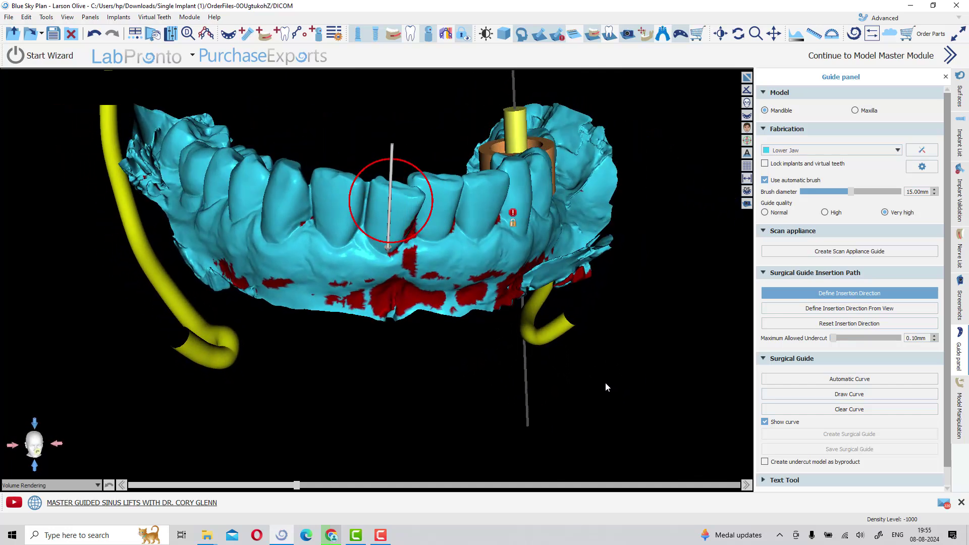
Generate an automatic surgical guide curve on the mandible and leave the guide tube collision unresolved.
{"action": "left_click", "coordinate": [830, 379]}
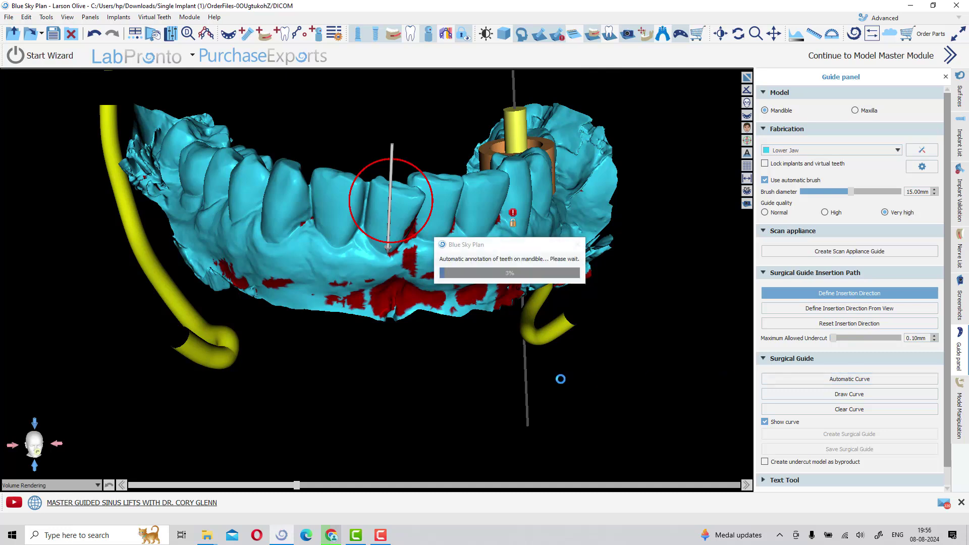
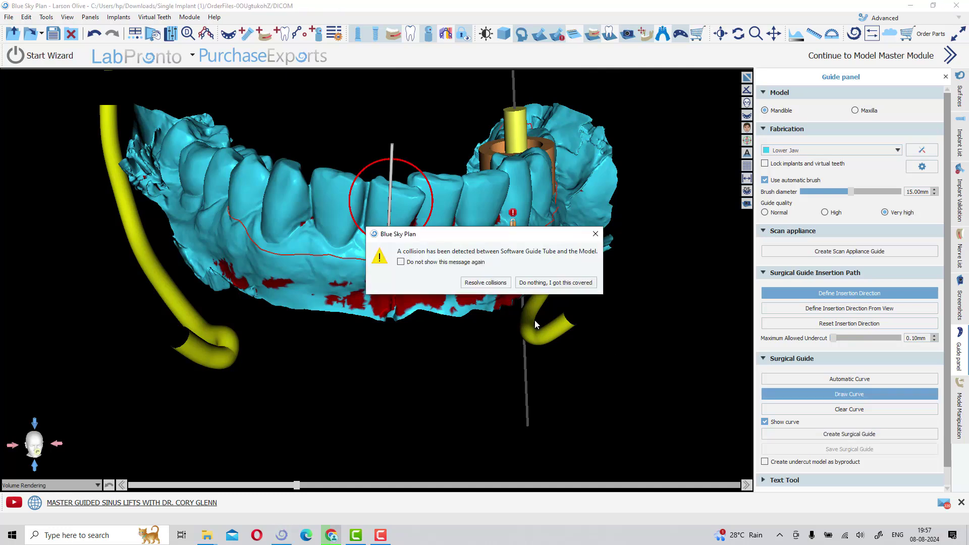
{"action": "left_click", "coordinate": [540, 291]}
Reshape the distal end of the guide curve so it crosses the occlusal surface of the last molar behind the implant.
{"action": "right_click_drag", "start_coordinate": [425, 356], "coordinate": [554, 271]}
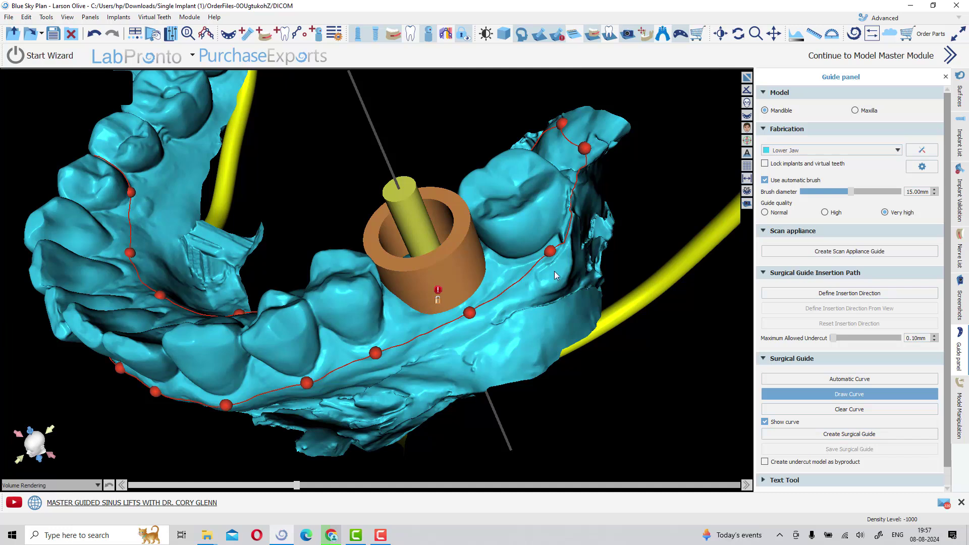
{"action": "left_click_drag", "start_coordinate": [549, 251], "coordinate": [552, 264]}
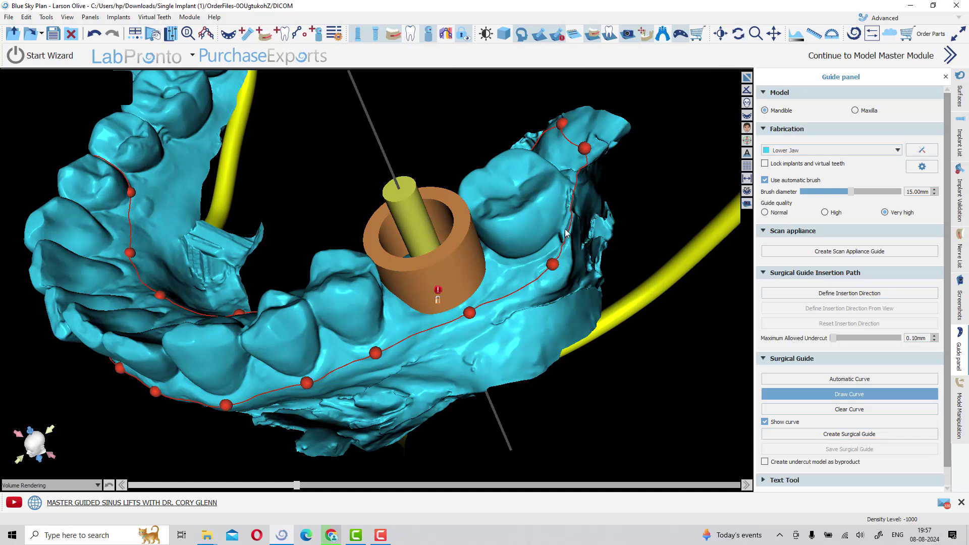
{"action": "left_click_drag", "start_coordinate": [585, 148], "coordinate": [527, 194]}
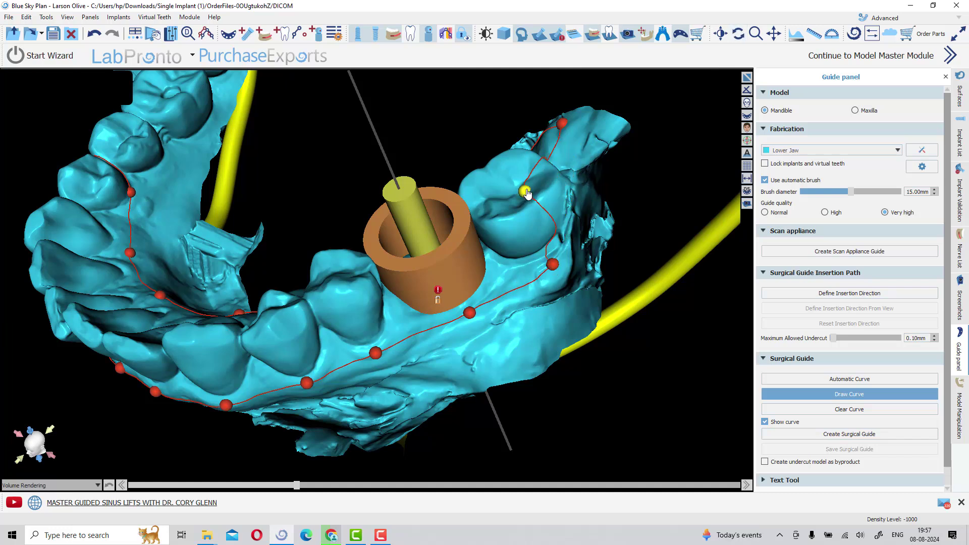
{"action": "right_click_drag", "start_coordinate": [640, 200], "coordinate": [414, 389]}
{"action": "left_click_drag", "start_coordinate": [411, 386], "coordinate": [365, 345]}
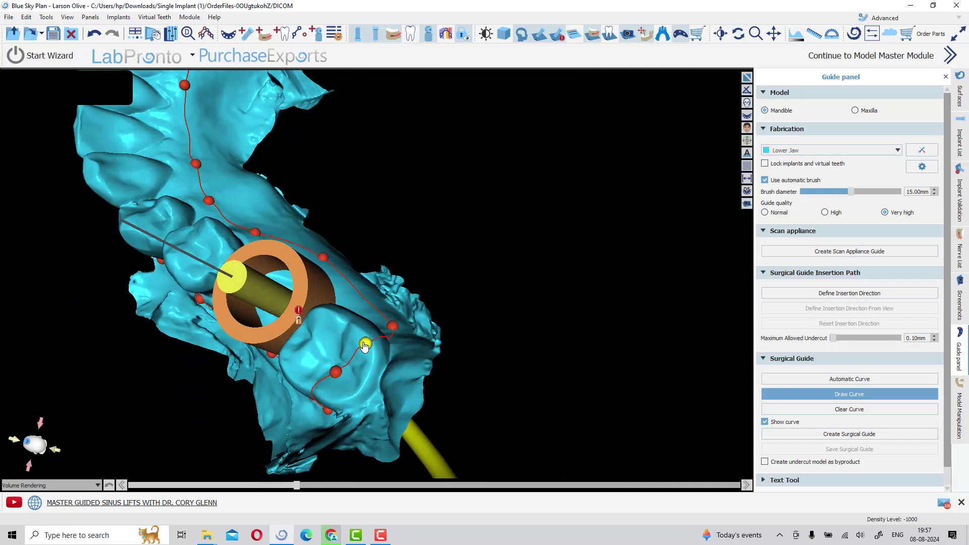
{"action": "right_click_drag", "start_coordinate": [366, 349], "coordinate": [379, 390]}
{"action": "left_click_drag", "start_coordinate": [379, 390], "coordinate": [374, 359]}
{"action": "right_click_drag", "start_coordinate": [382, 377], "coordinate": [500, 296]}
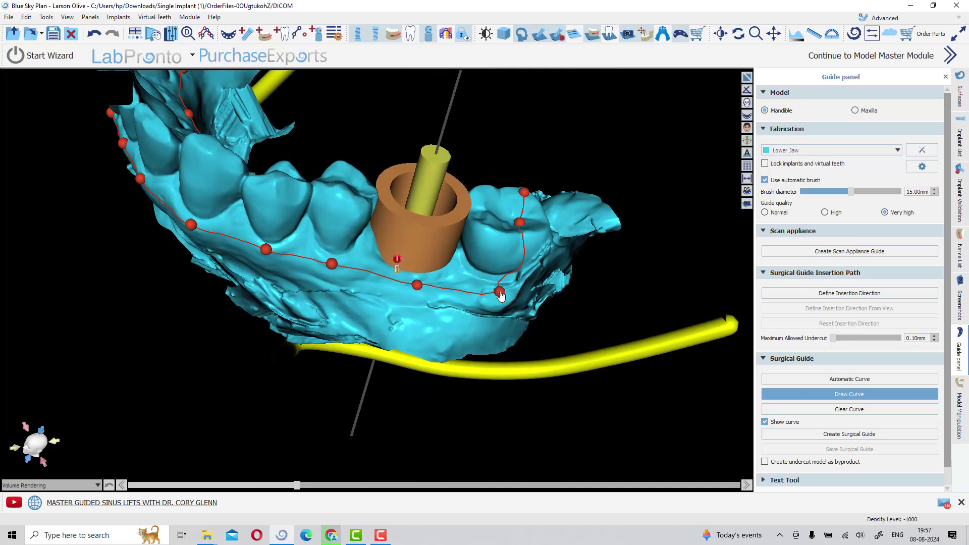
{"action": "left_click_drag", "start_coordinate": [500, 295], "coordinate": [485, 291]}
Raise the guide curve's control points from the gingiva onto the labial surfaces of the front teeth.
{"action": "right_click_drag", "start_coordinate": [486, 291], "coordinate": [368, 386]}
{"action": "left_click_drag", "start_coordinate": [299, 282], "coordinate": [325, 246]}
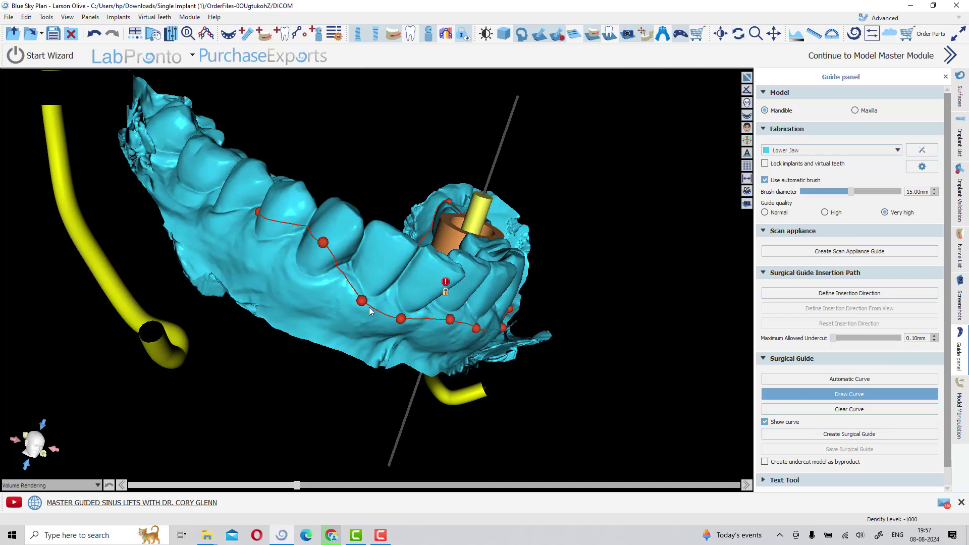
{"action": "left_click_drag", "start_coordinate": [363, 305], "coordinate": [385, 266]}
{"action": "right_click_drag", "start_coordinate": [441, 306], "coordinate": [327, 286]}
{"action": "left_click_drag", "start_coordinate": [325, 283], "coordinate": [349, 248]}
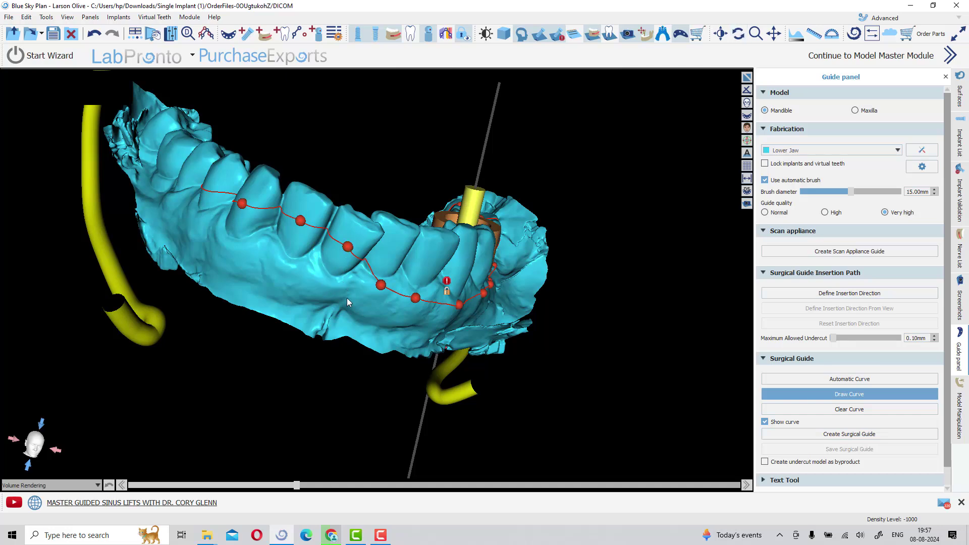
{"action": "right_click_drag", "start_coordinate": [347, 298], "coordinate": [326, 294]}
{"action": "left_click_drag", "start_coordinate": [338, 286], "coordinate": [353, 260]}
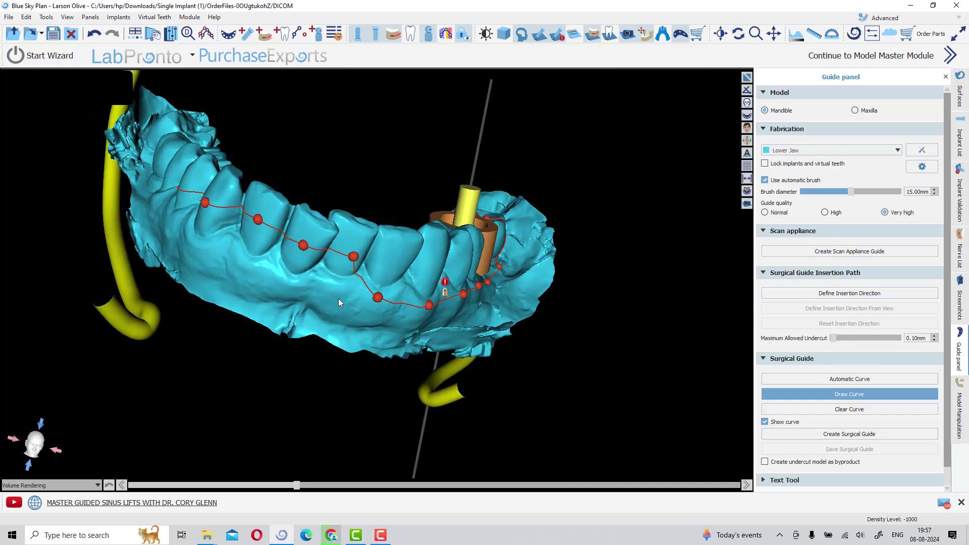
Move further control points of the guide curve upward, away from the gingiva toward the tooth crowns.
{"action": "right_click_drag", "start_coordinate": [339, 298], "coordinate": [263, 364]}
{"action": "left_click_drag", "start_coordinate": [263, 362], "coordinate": [269, 337]}
{"action": "left_click_drag", "start_coordinate": [318, 363], "coordinate": [321, 325]}
{"action": "mouse_move", "coordinate": [299, 362]}
{"action": "right_mouse_down"}
{"action": "mouse_move", "coordinate": [295, 407]}
{"action": "mouse_move", "coordinate": [558, 335]}
{"action": "mouse_move", "coordinate": [139, 253]}
{"action": "mouse_move", "coordinate": [290, 418]}
{"action": "mouse_move", "coordinate": [289, 378]}
{"action": "right_mouse_up"}
{"action": "left_click_drag", "start_coordinate": [434, 411], "coordinate": [457, 384]}
Move two lingual control points of the guide curve, one toward the premolar opposite the implant and one up onto the front teeth.
{"action": "right_click_drag", "start_coordinate": [374, 432], "coordinate": [465, 302]}
{"action": "left_click_drag", "start_coordinate": [471, 292], "coordinate": [414, 307]}
{"action": "right_click_drag", "start_coordinate": [355, 334], "coordinate": [460, 325]}
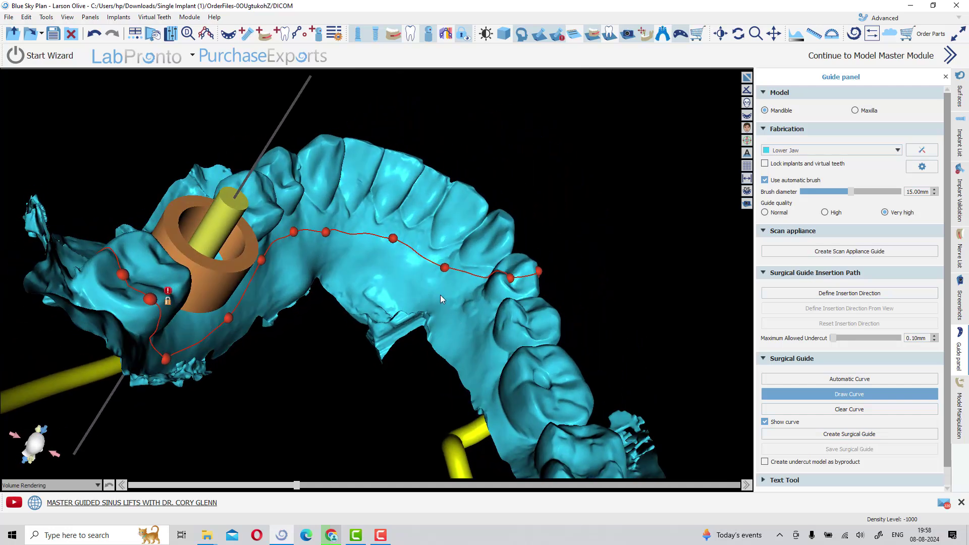
{"action": "left_click_drag", "start_coordinate": [445, 268], "coordinate": [492, 291]}
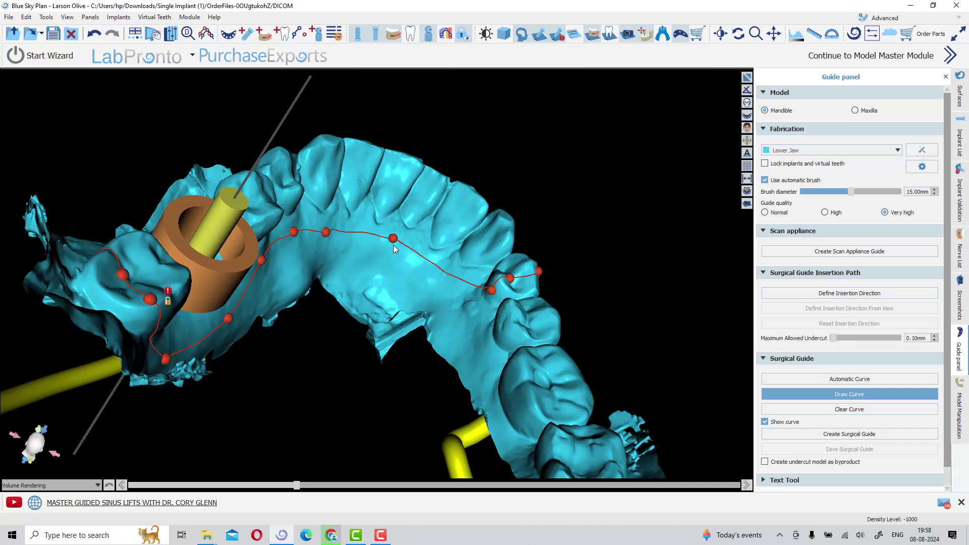
{"action": "left_click_drag", "start_coordinate": [393, 239], "coordinate": [454, 226]}
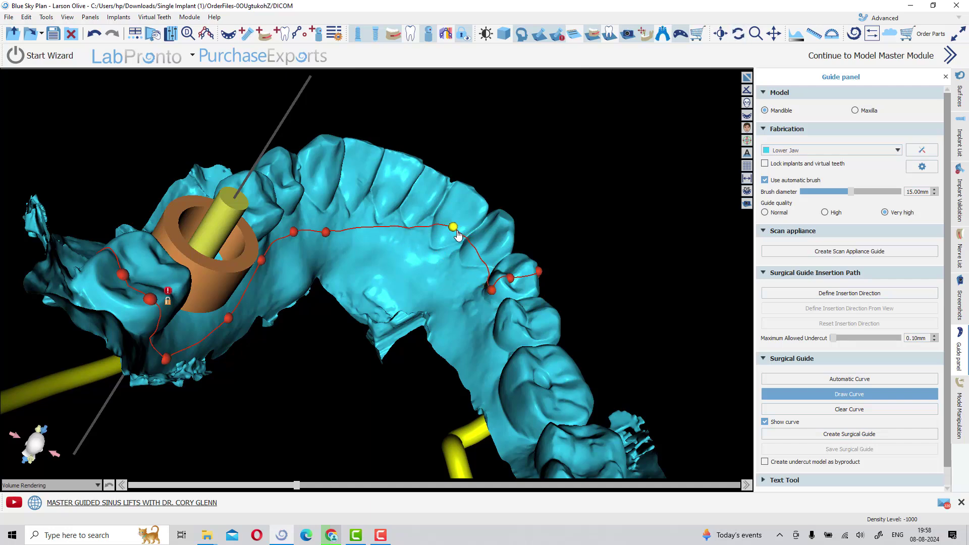
Raise the remaining front lingual curve points onto the incisor and premolar crowns, and create the surgical guide from the curve.
{"action": "right_click_drag", "start_coordinate": [374, 283], "coordinate": [395, 227]}
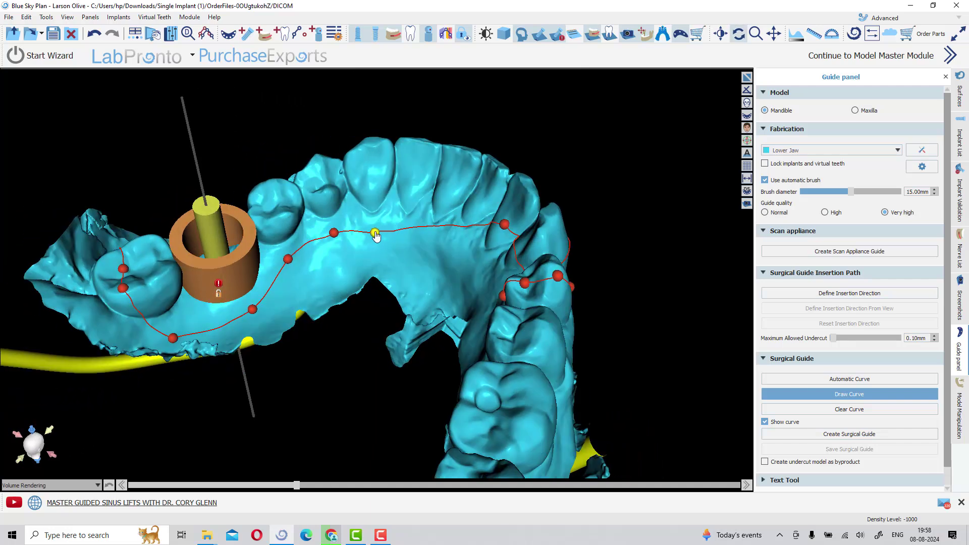
{"action": "left_click_drag", "start_coordinate": [375, 233], "coordinate": [441, 187]}
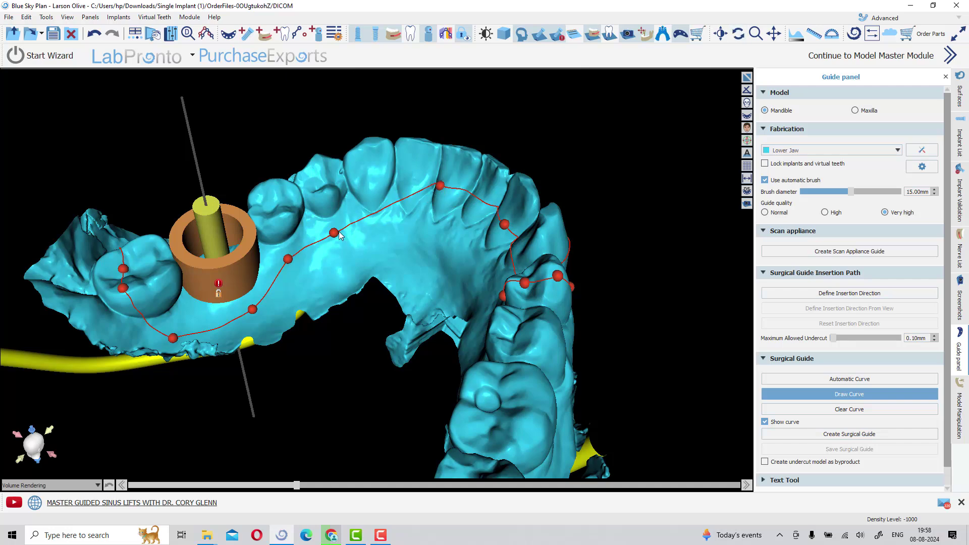
{"action": "right_click_drag", "start_coordinate": [336, 232], "coordinate": [337, 230]}
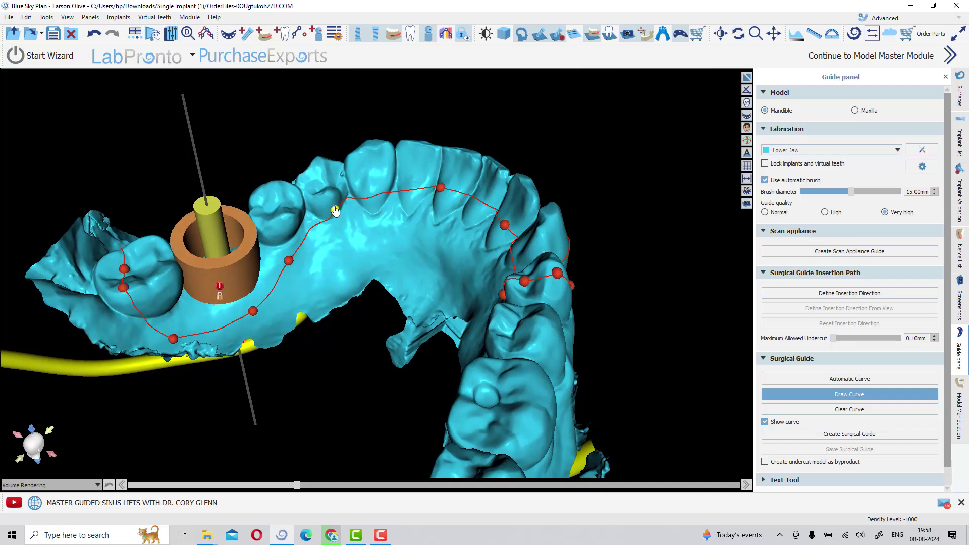
{"action": "right_click_drag", "start_coordinate": [345, 268], "coordinate": [714, 413]}
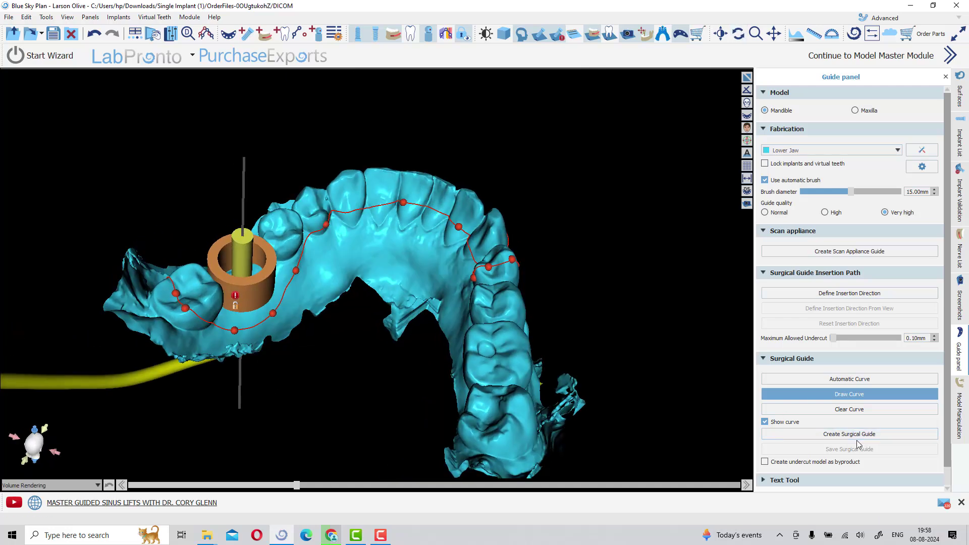
{"action": "left_click", "coordinate": [839, 435]}
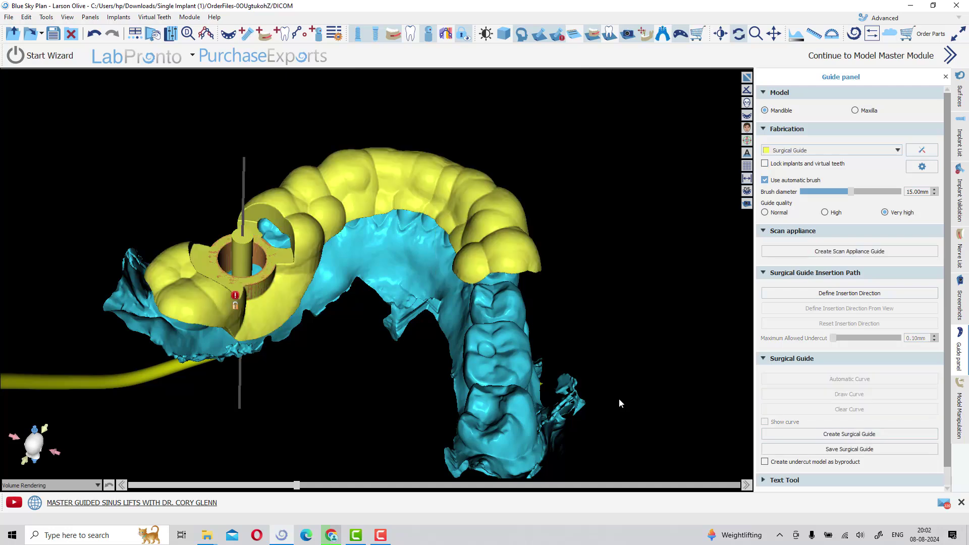
Add a rectangular box to the front of the surgical guide, on the side opposite the implant.
{"action": "left_click_drag", "start_coordinate": [368, 346], "coordinate": [212, 376]}
{"action": "right_click", "coordinate": [365, 347]}
{"action": "left_click", "coordinate": [407, 348]}
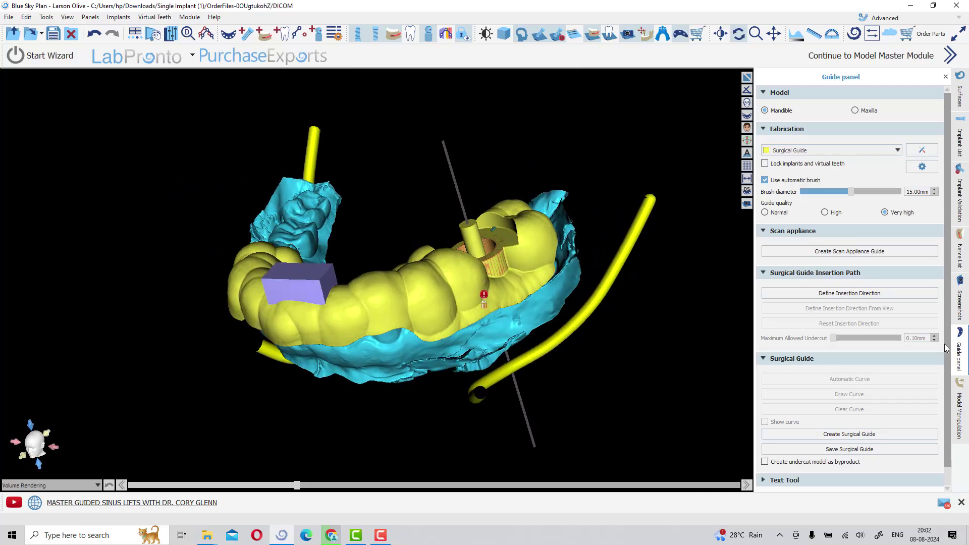
Open the Text Tool options and make the label text ready for entry.
{"action": "scroll", "coordinate": [943, 353], "scroll_direction": "down", "scroll_amount": 2}
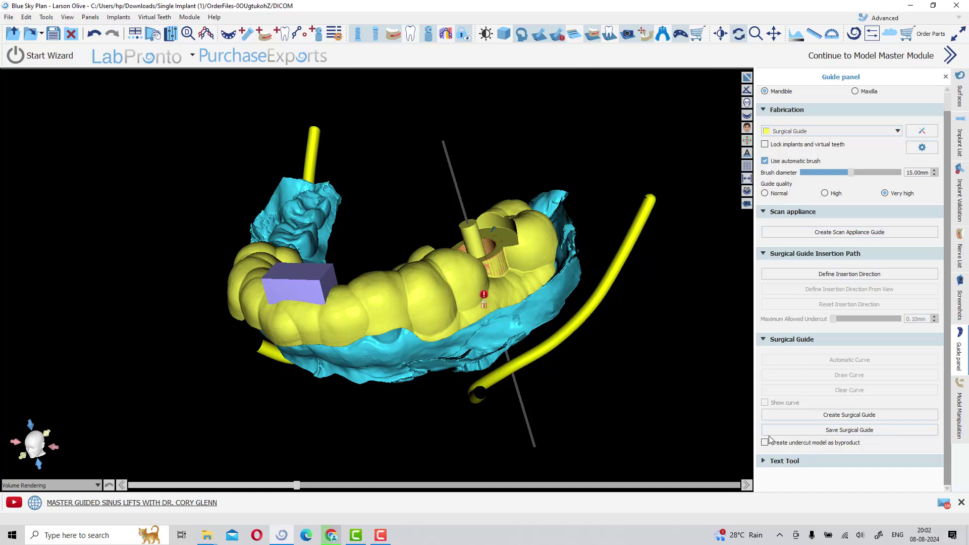
{"action": "left_click", "coordinate": [769, 461]}
{"action": "scroll", "coordinate": [945, 403], "scroll_direction": "down", "scroll_amount": 5}
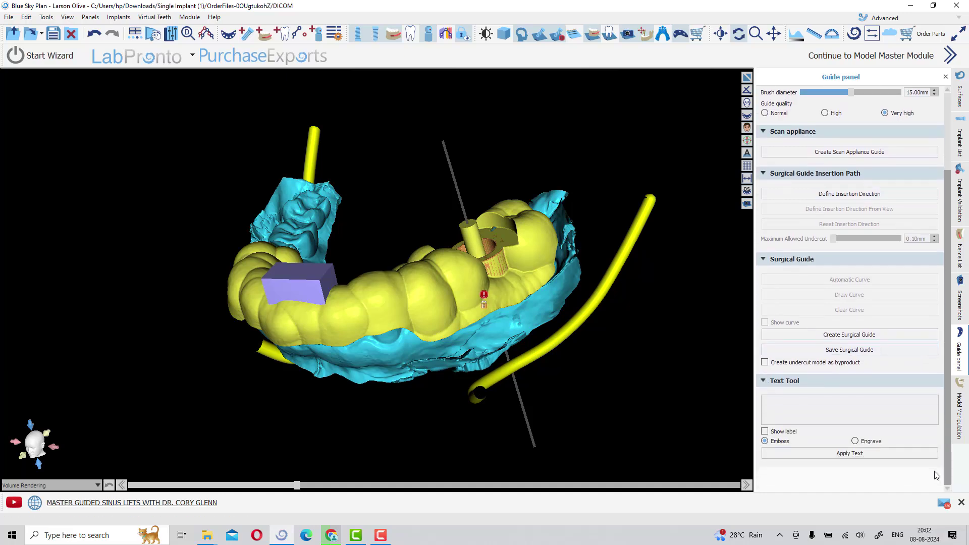
{"action": "left_click", "coordinate": [821, 416]}
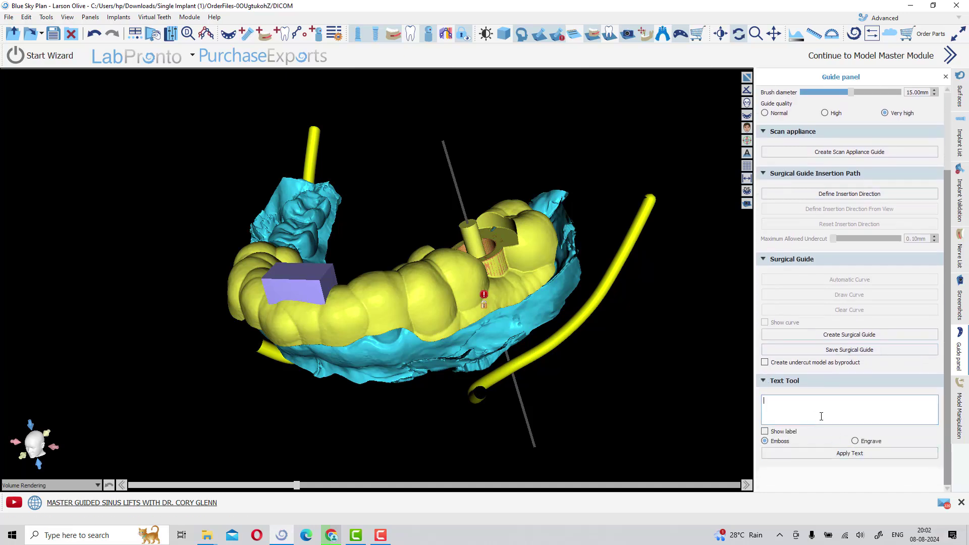
{"action": "type", "text": "ONE"}
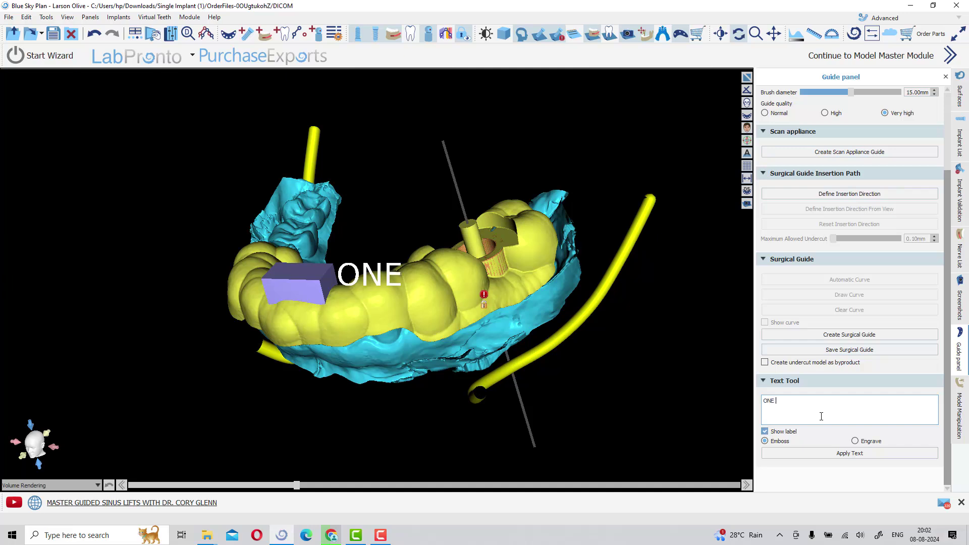
{"action": "type", "text": " DAY"}
{"action": "key", "text": "BackSpace"}
{"action": "key", "text": "BackSpace"}
{"action": "key", "text": "BackSpace"}
{"action": "key", "text": "BackSpace"}
{"action": "key", "text": "BackSpace"}
{"action": "key", "text": "BackSpace"}
{"action": "key", "text": "BackSpace"}
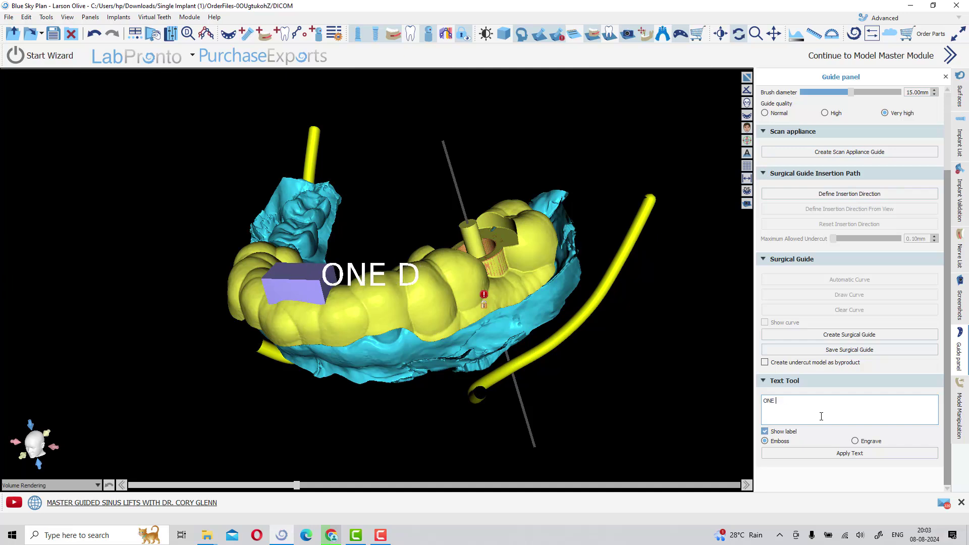
Emboss the label "I3DC Guide" on the outer surface of the surgical guide, in front of the implant sleeve.
{"action": "type", "text": "I3DC Gu"}
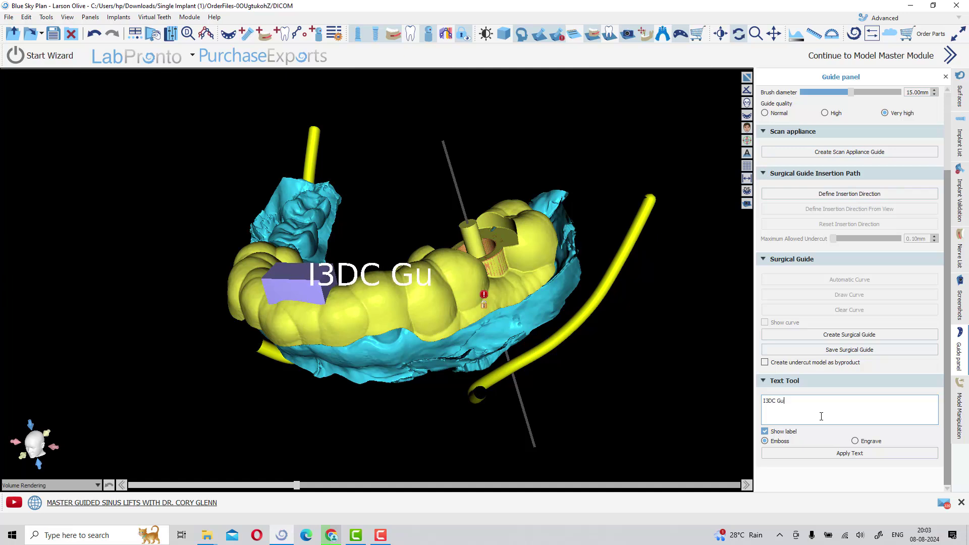
{"action": "type", "text": "ide"}
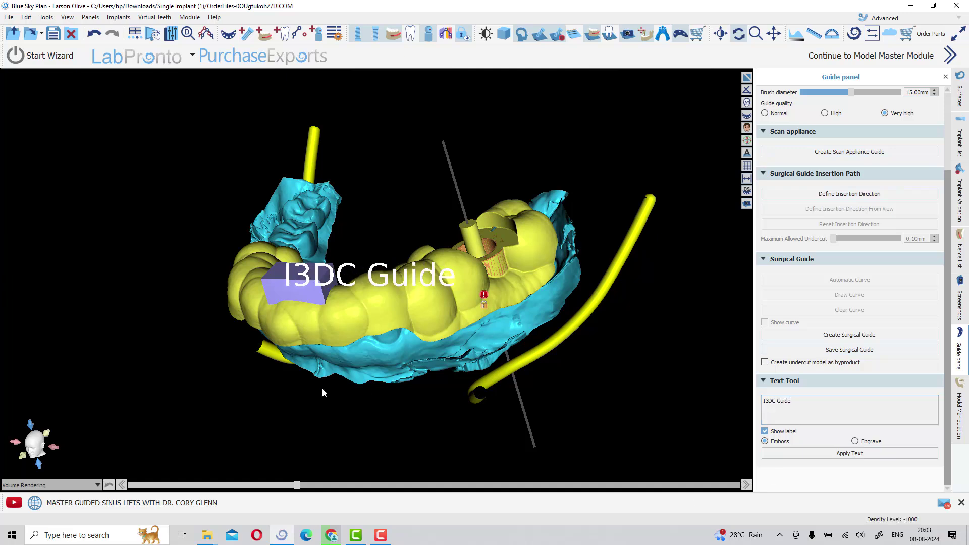
{"action": "left_click_drag", "start_coordinate": [322, 388], "coordinate": [370, 406]}
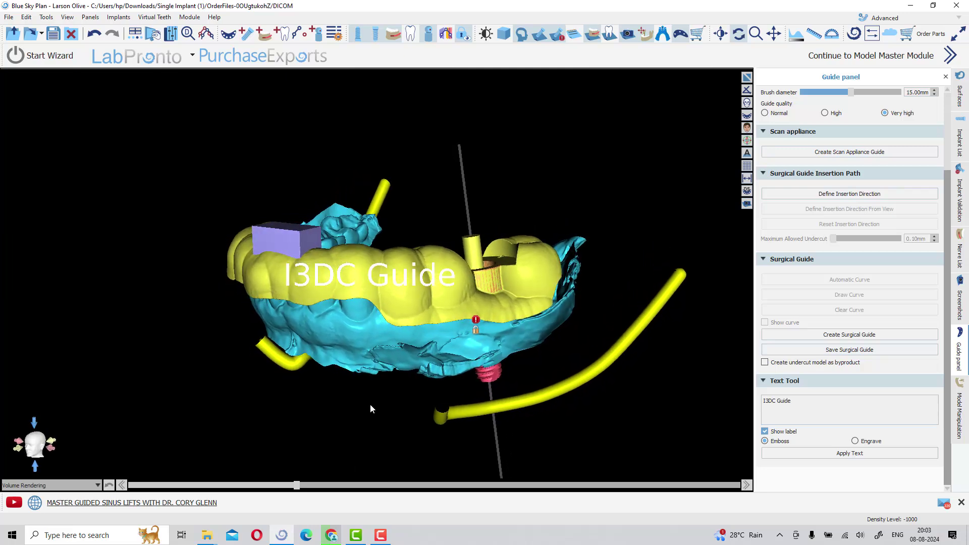
{"action": "left_click_drag", "start_coordinate": [593, 413], "coordinate": [598, 401]}
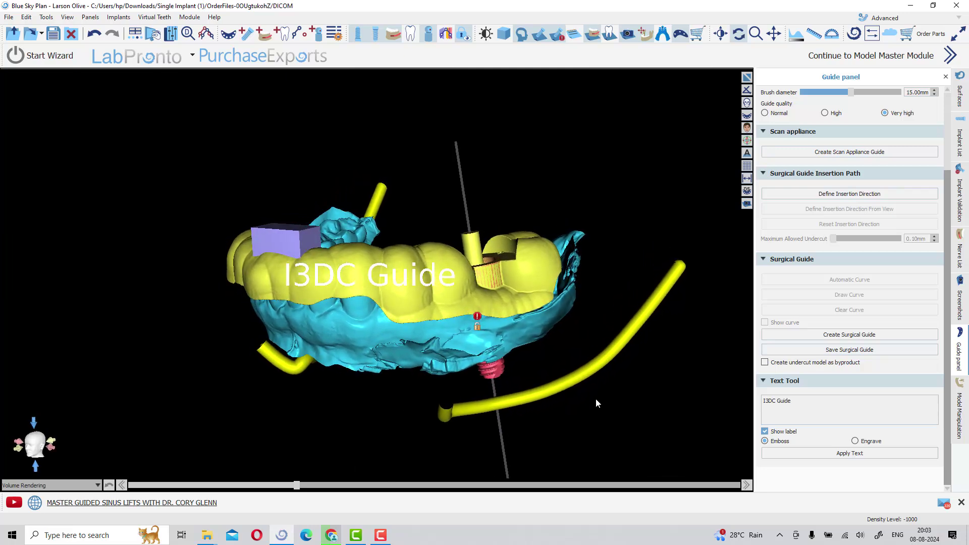
{"action": "left_click", "coordinate": [851, 454]}
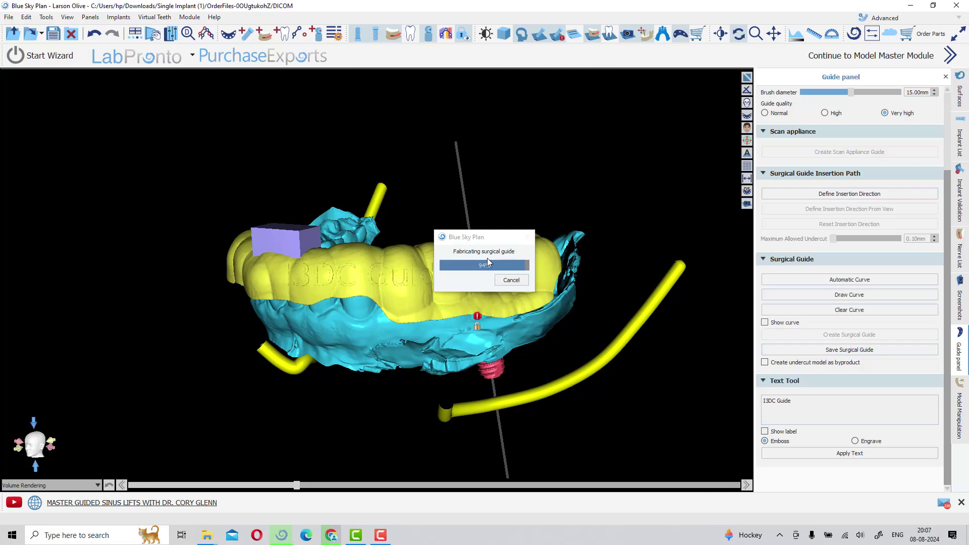